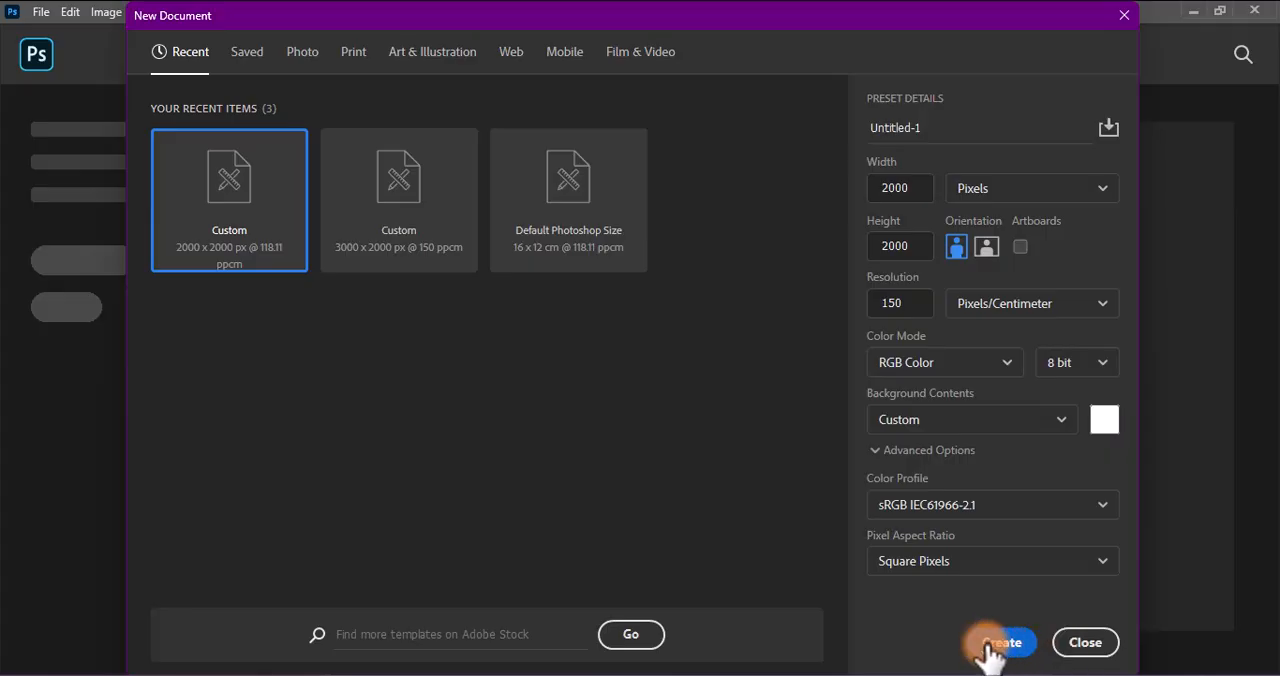
Create a 2000 × 2000 pixel RGB document at 150 pixels/centimeter and turn its background into a locked layer named BG
click(990, 643)
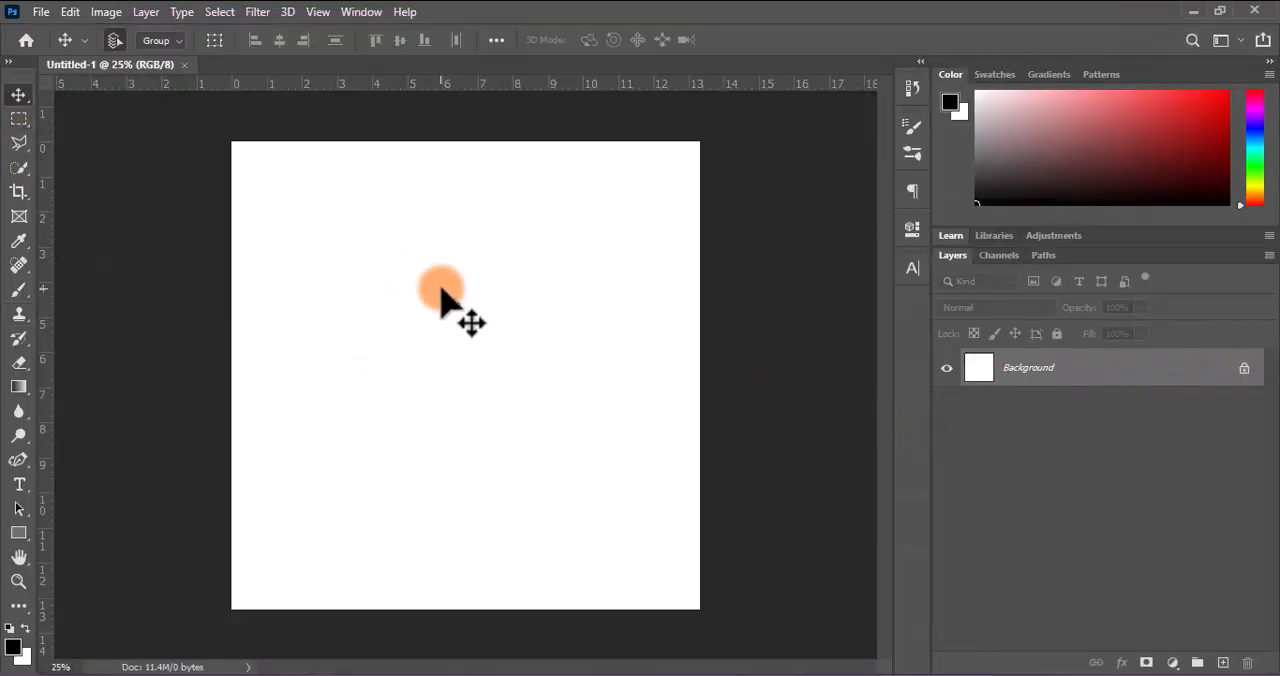
click(1244, 368)
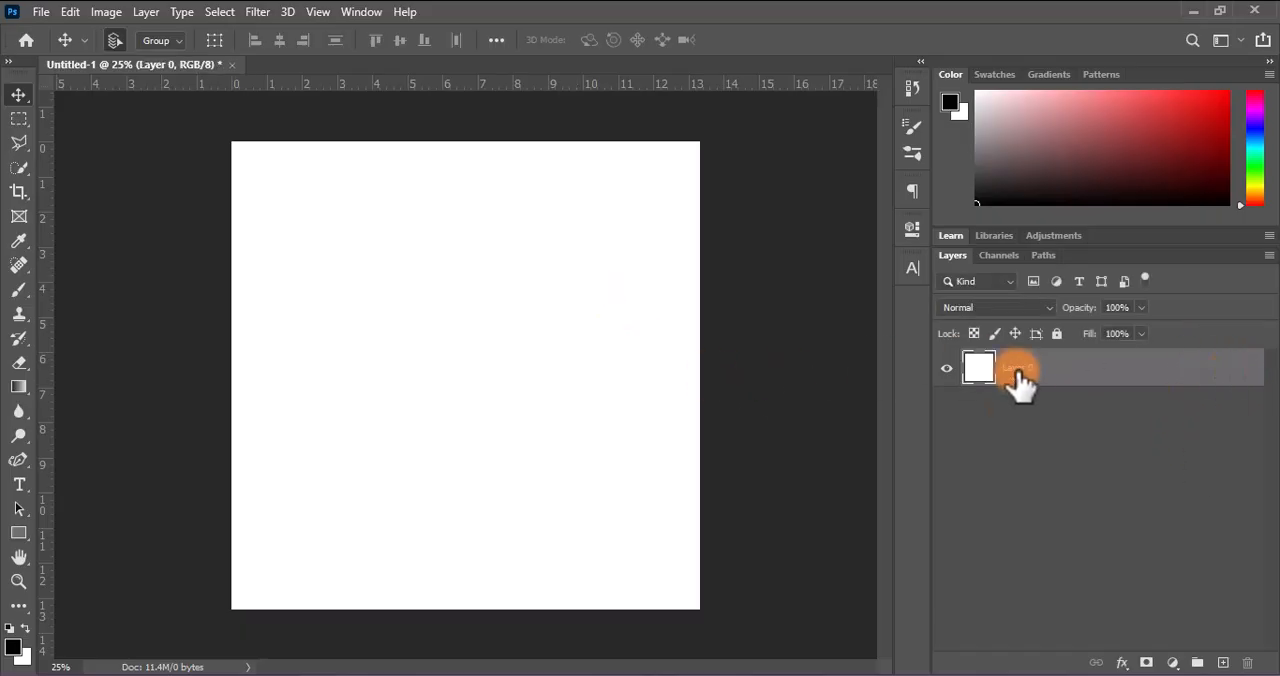
click(1057, 333)
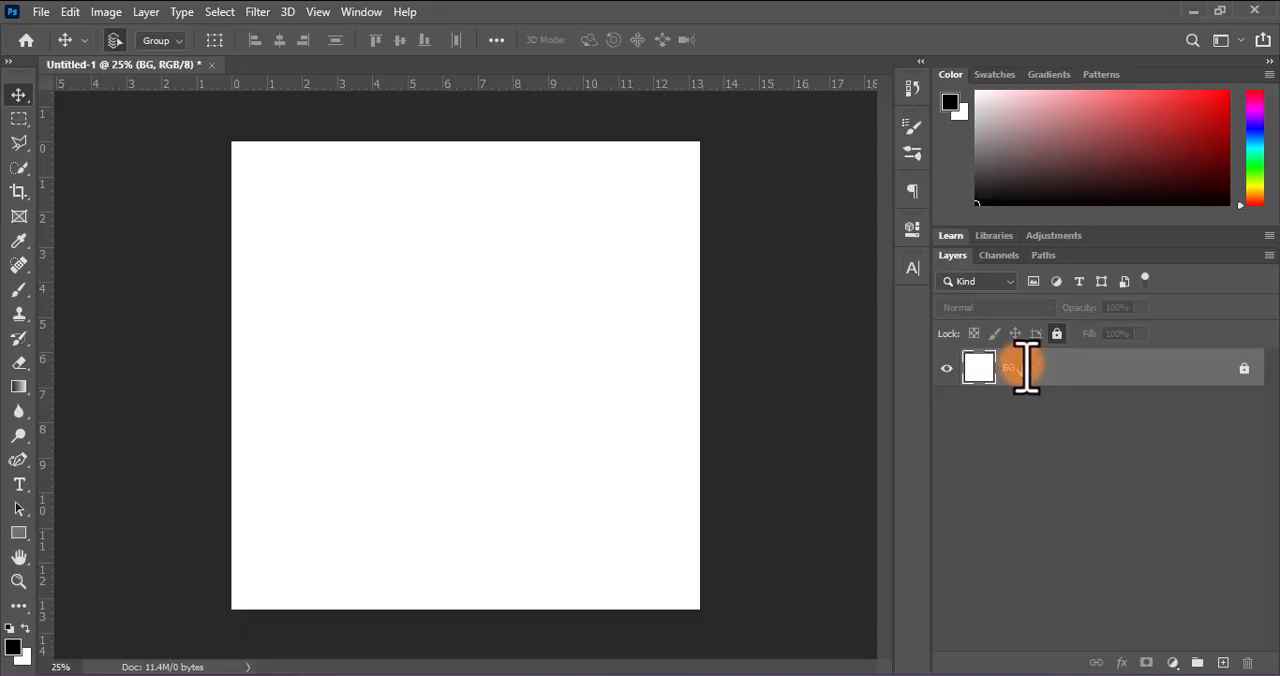
click(379, 377)
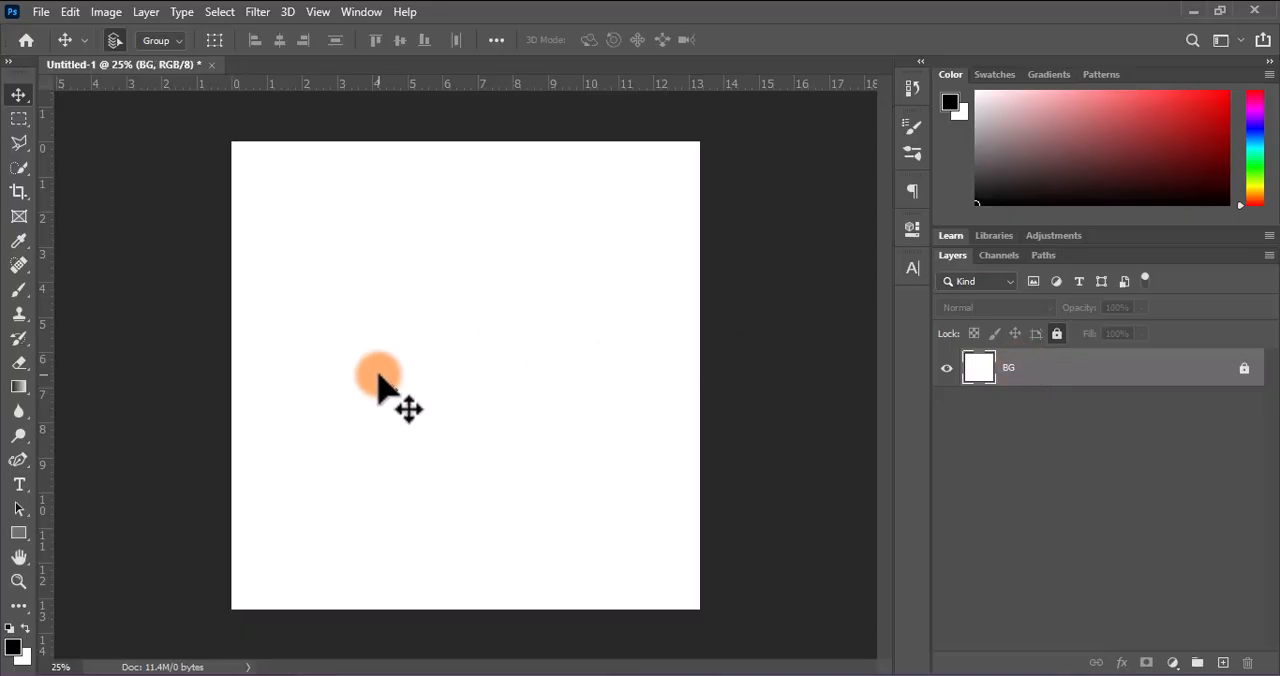
click(379, 377)
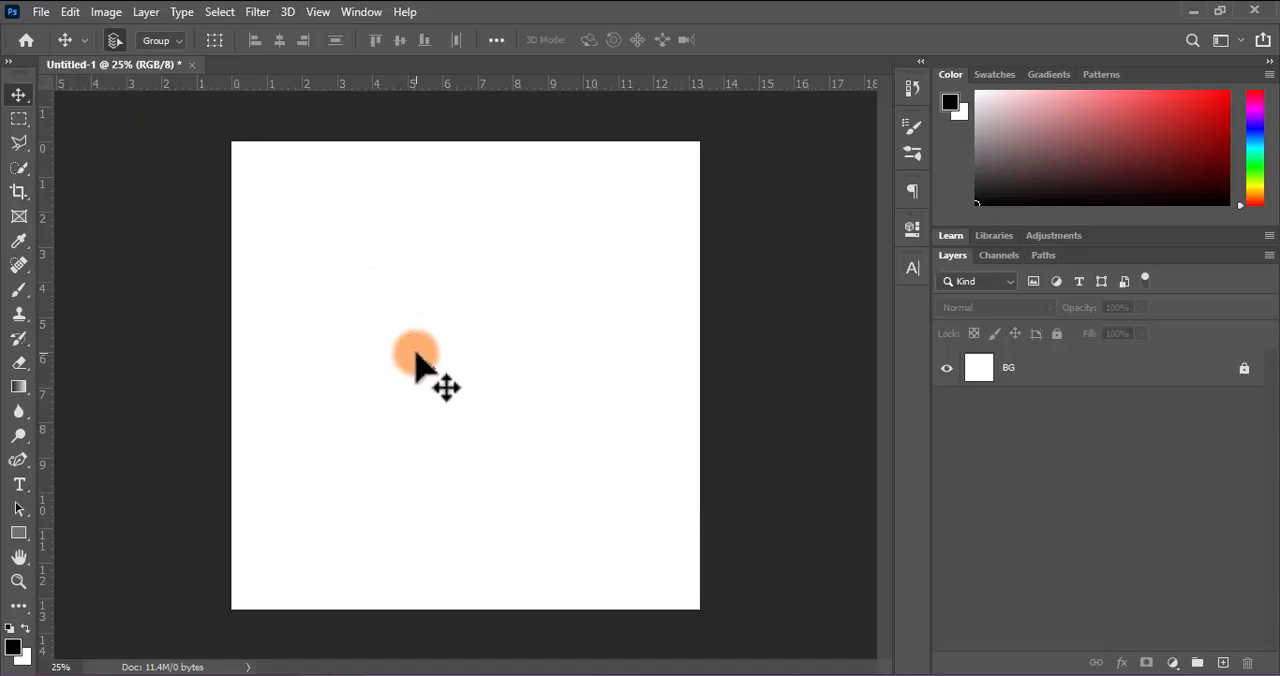
Open the cut-out head PNG whose file name starts with MT from THE PACKAGE folder and bring it into the Untitled-1 document
key(ctrl+o)
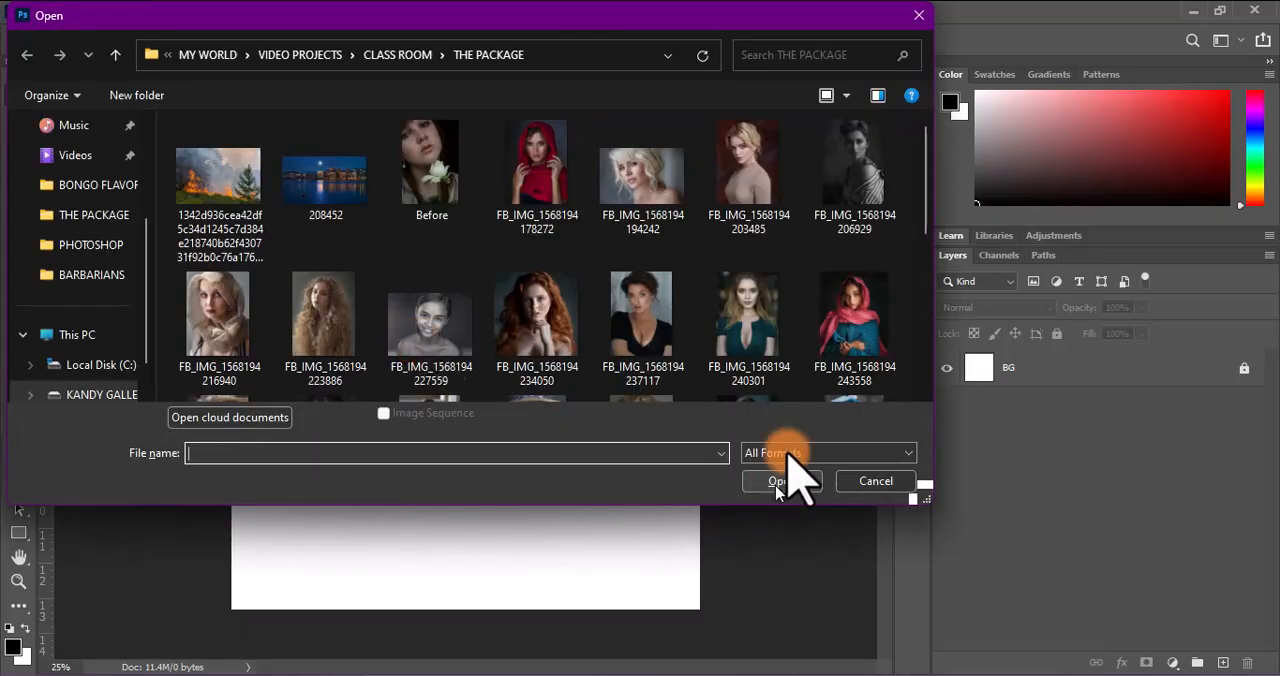
scroll(700, 343, down, 3)
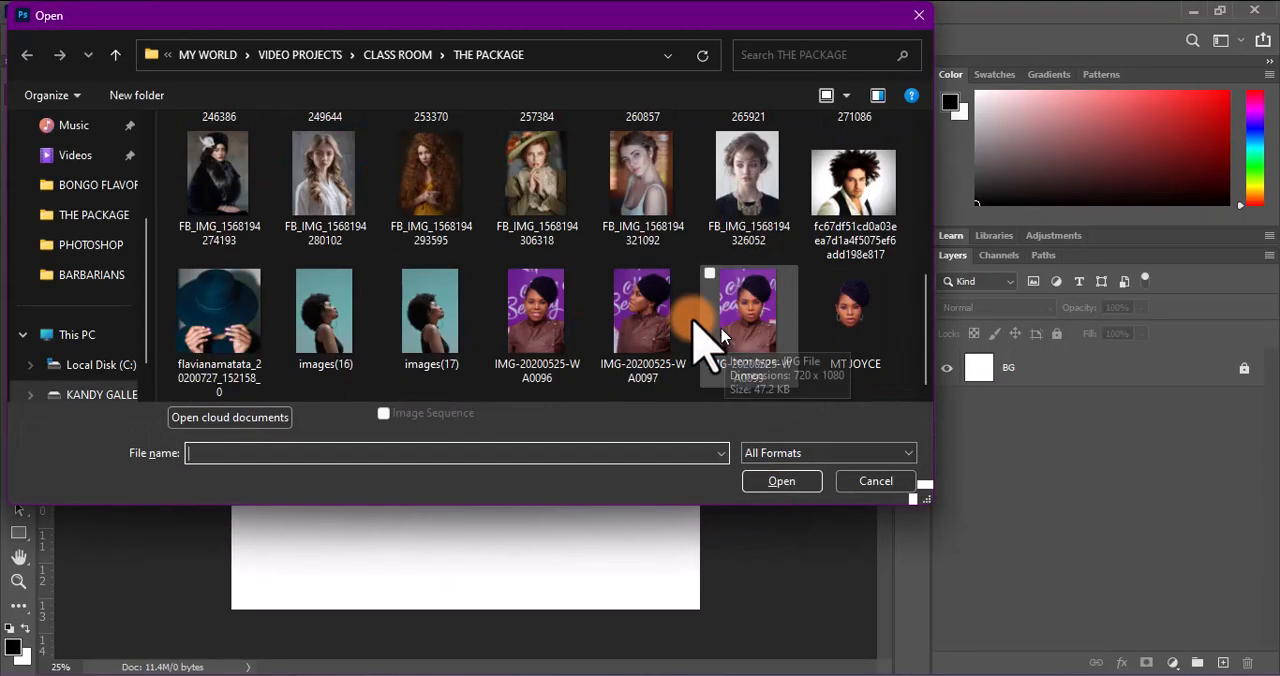
click(852, 335)
click(782, 483)
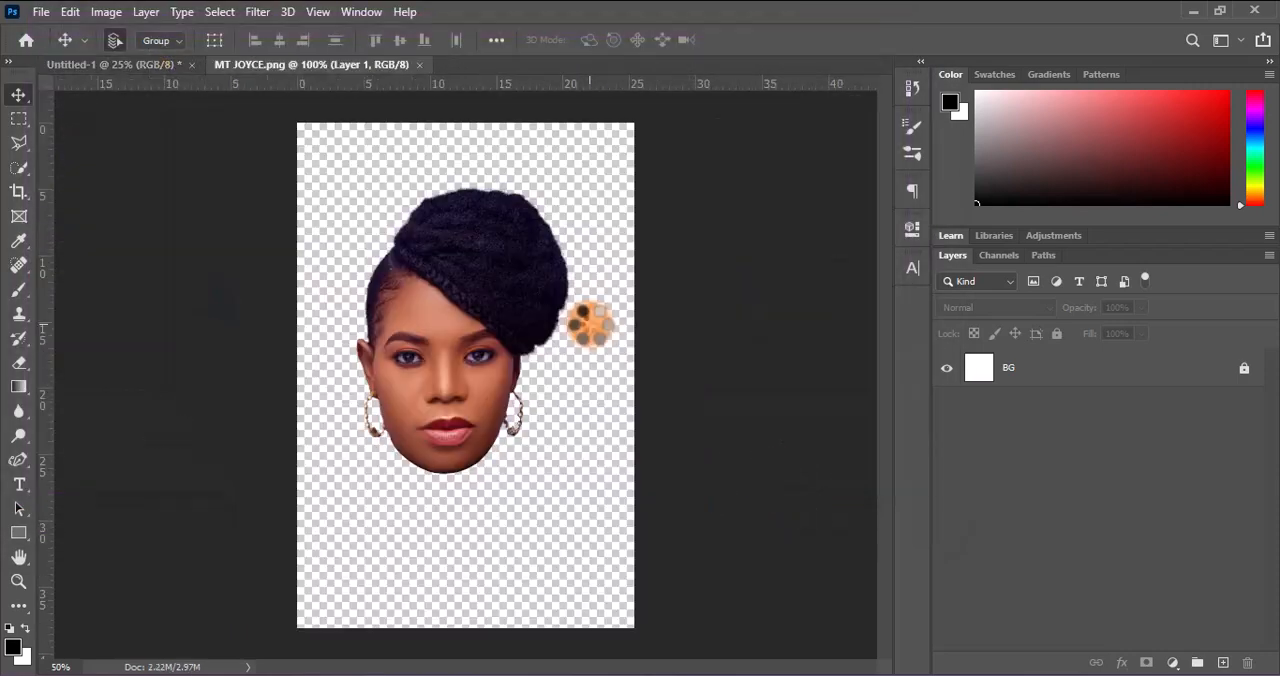
drag(438, 308, 468, 394)
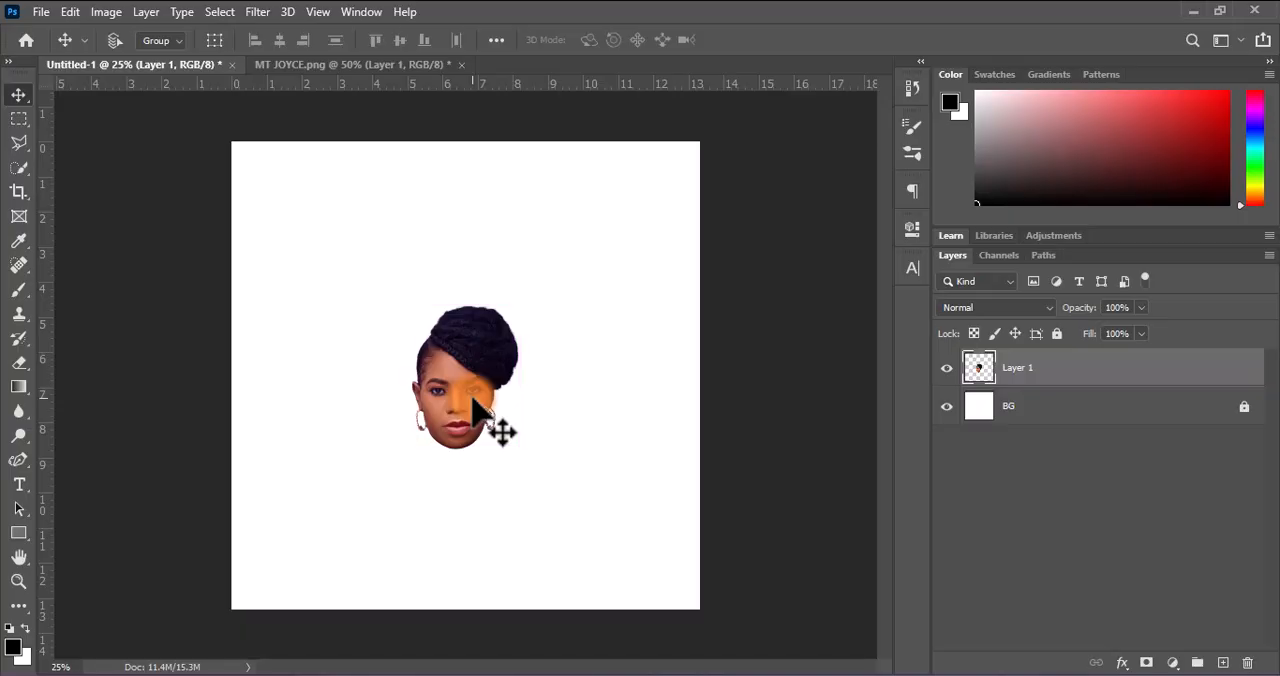
Scale the cut-out head up proportionally with Free Transform until it fills most of the canvas height
key(ctrl+t)
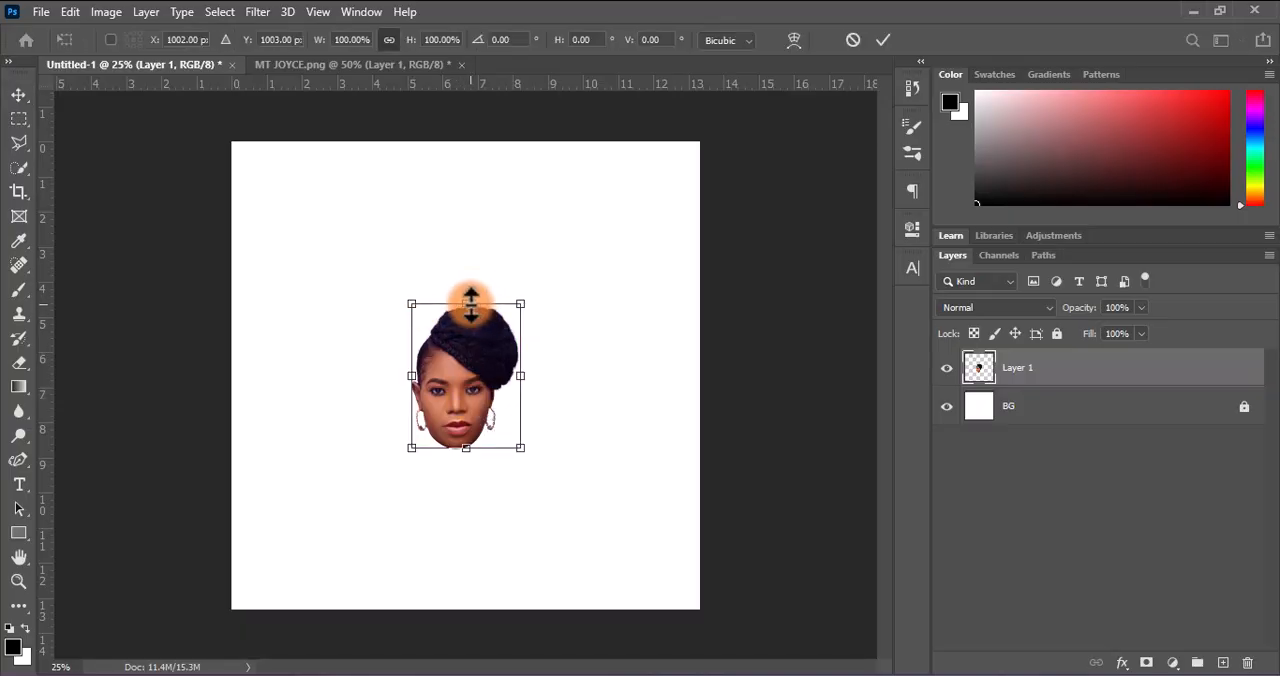
drag(466, 303, 452, 142)
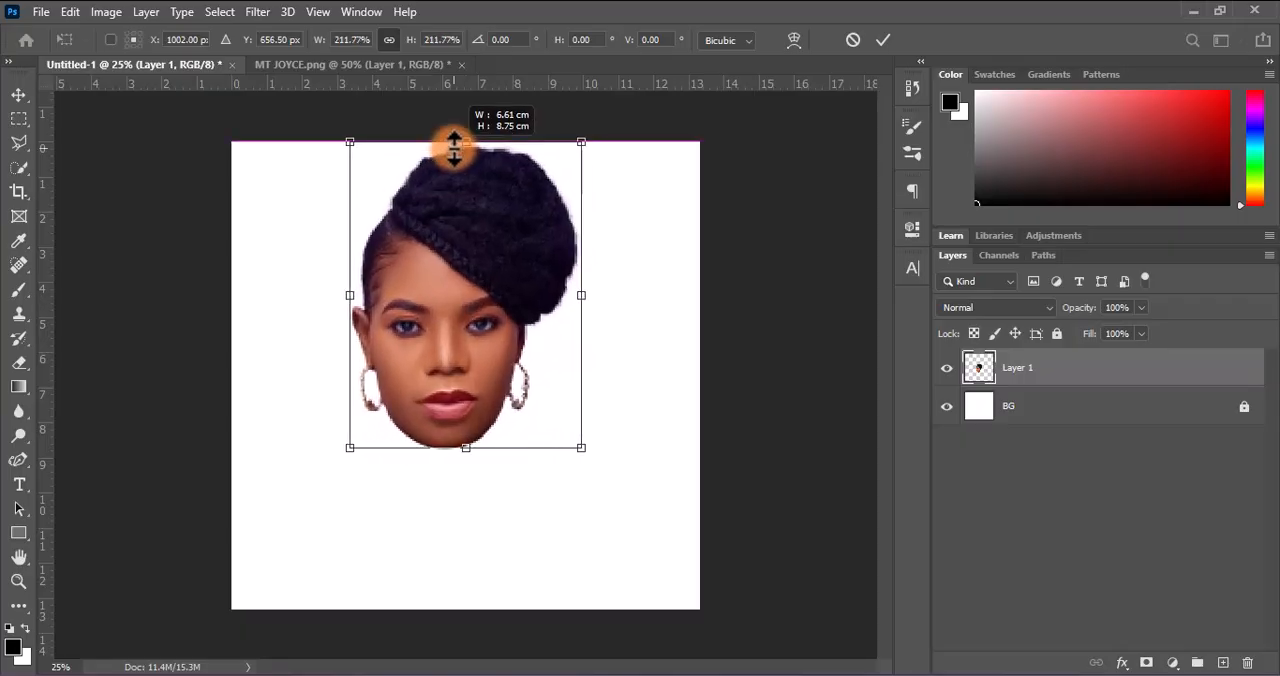
drag(465, 449, 503, 423)
click(884, 40)
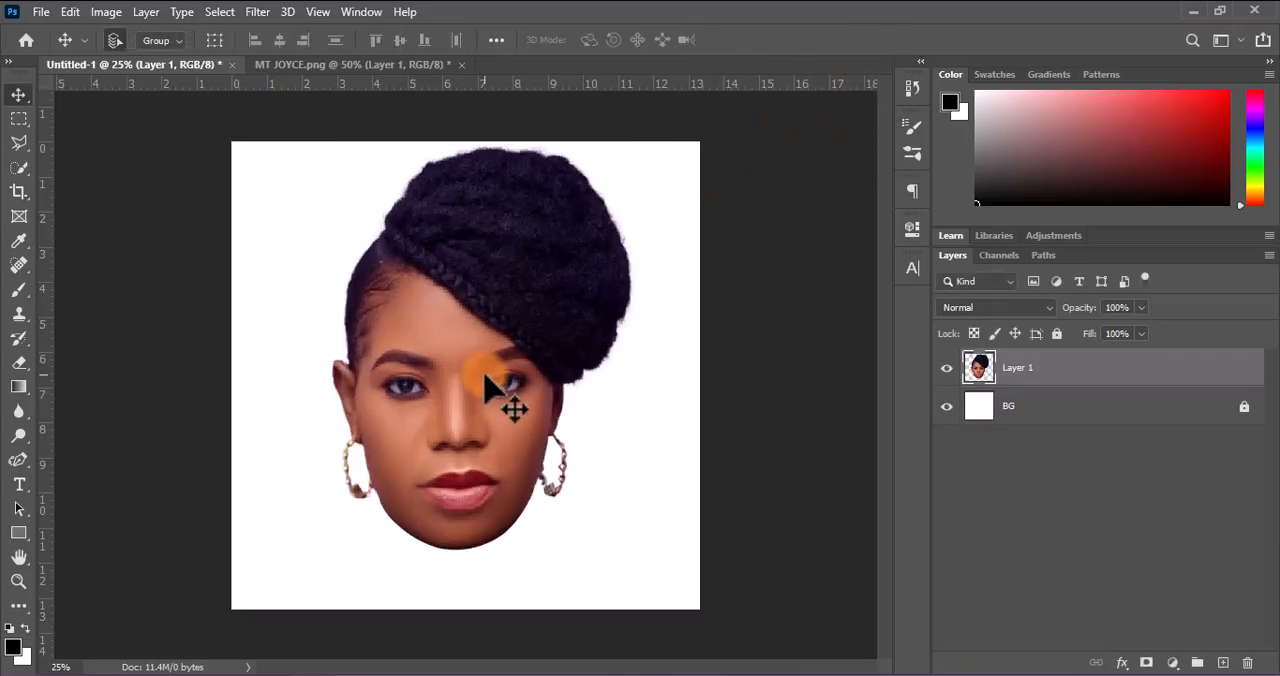
Center the cut-out head horizontally and vertically on the canvas
key(ctrl+a)
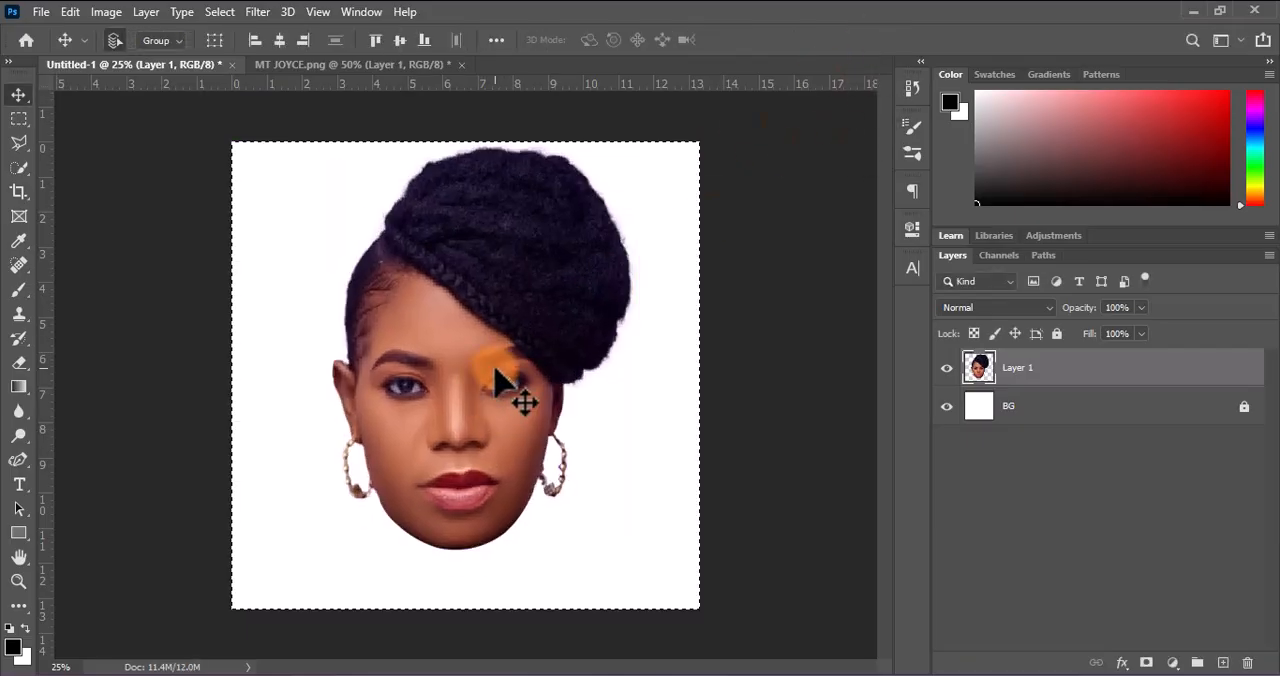
click(280, 40)
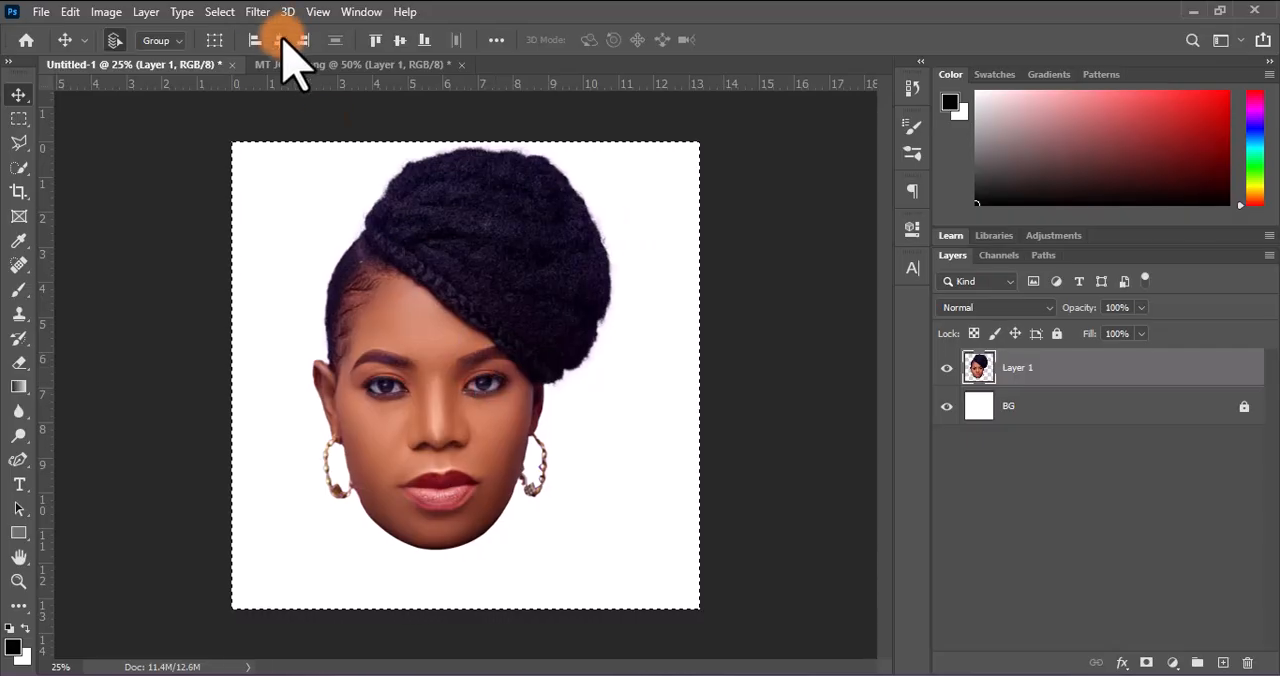
click(400, 40)
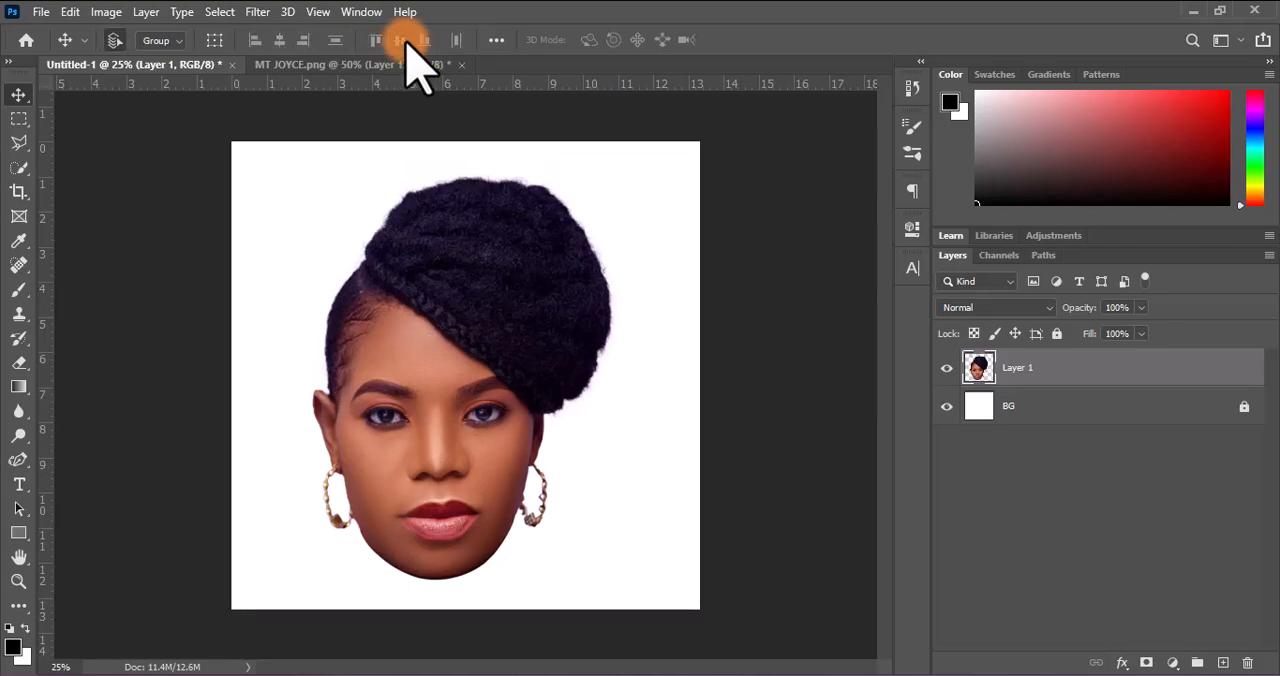
Nudge the cut-out head slightly up and to the right until the face sits just right of the canvas center
key(shift+Up)
key(shift+Up)
key(shift+Right)
key(shift+Right)
key(shift+Right)
key(shift+Right)
key(shift+Right)
key(shift+Right)
key(shift+Right)
key(shift+Right)
key(shift+Right)
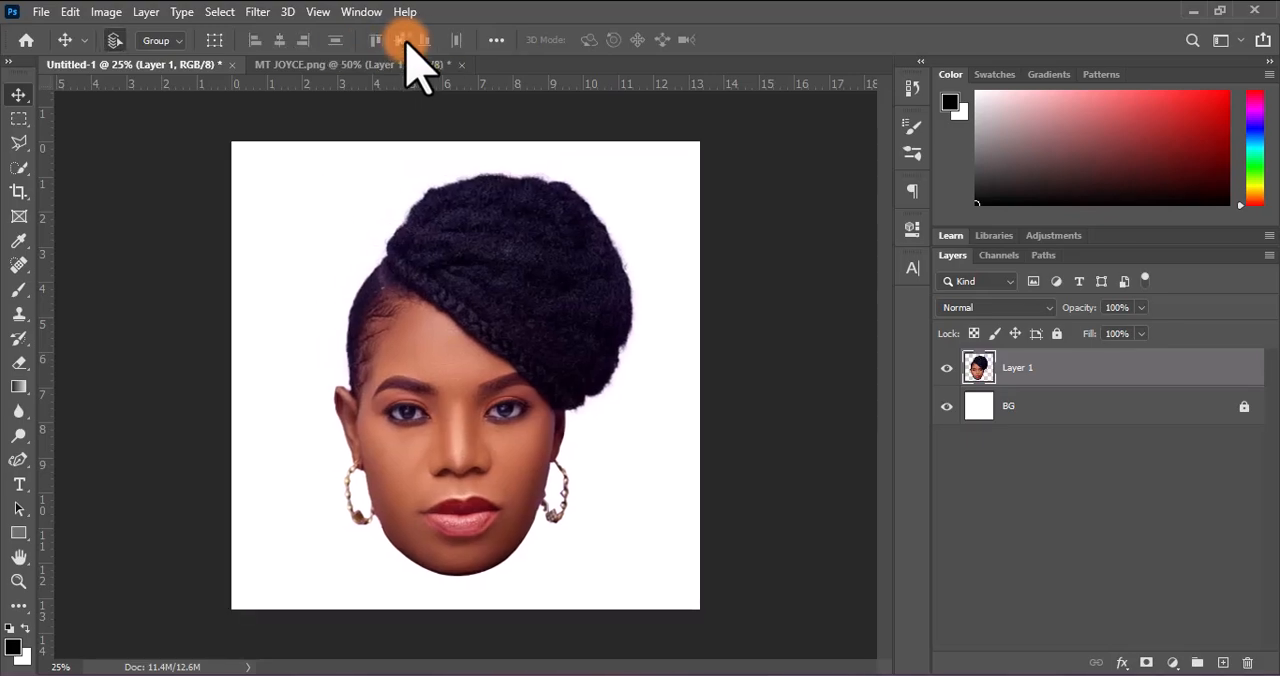
key(shift+Right)
key(shift+Right)
key(shift+Right)
key(shift+Right)
key(shift+Right)
key(shift+Right)
key(shift+Right)
key(shift+Right)
key(shift+Right)
key(shift+Right)
key(shift+Right)
key(shift+Right)
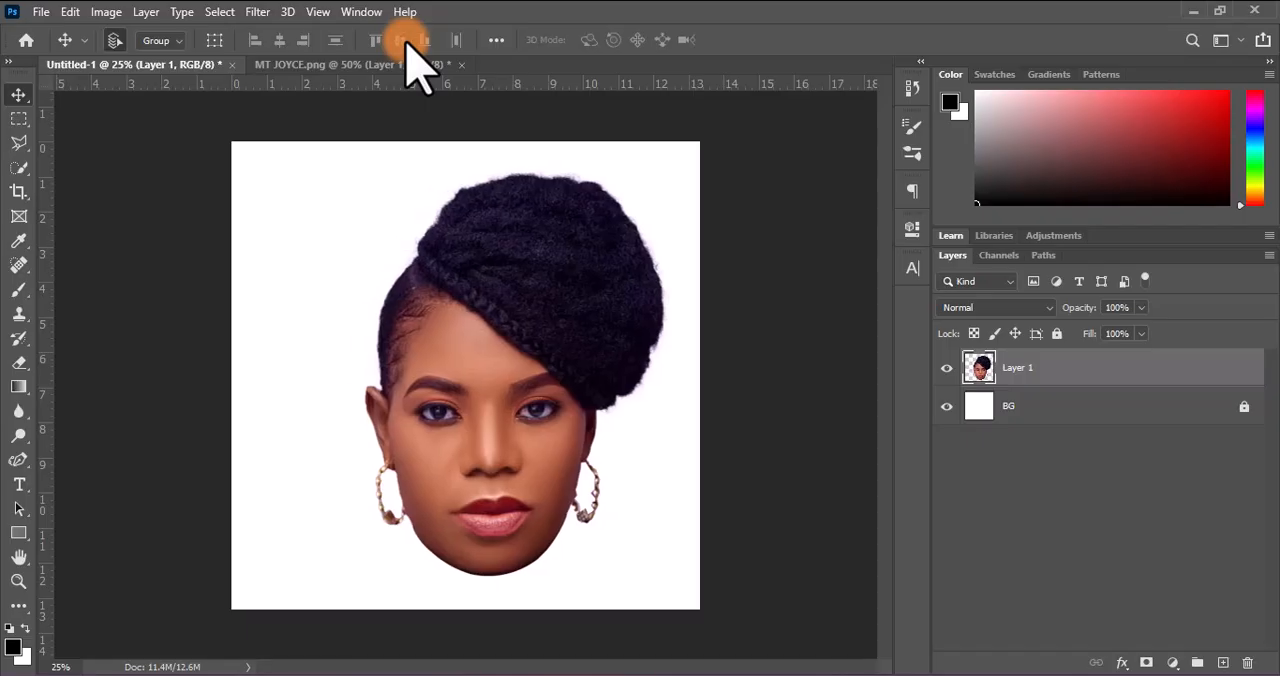
Rename the head layer as MTJ and duplicate it twice
double_click(1012, 368)
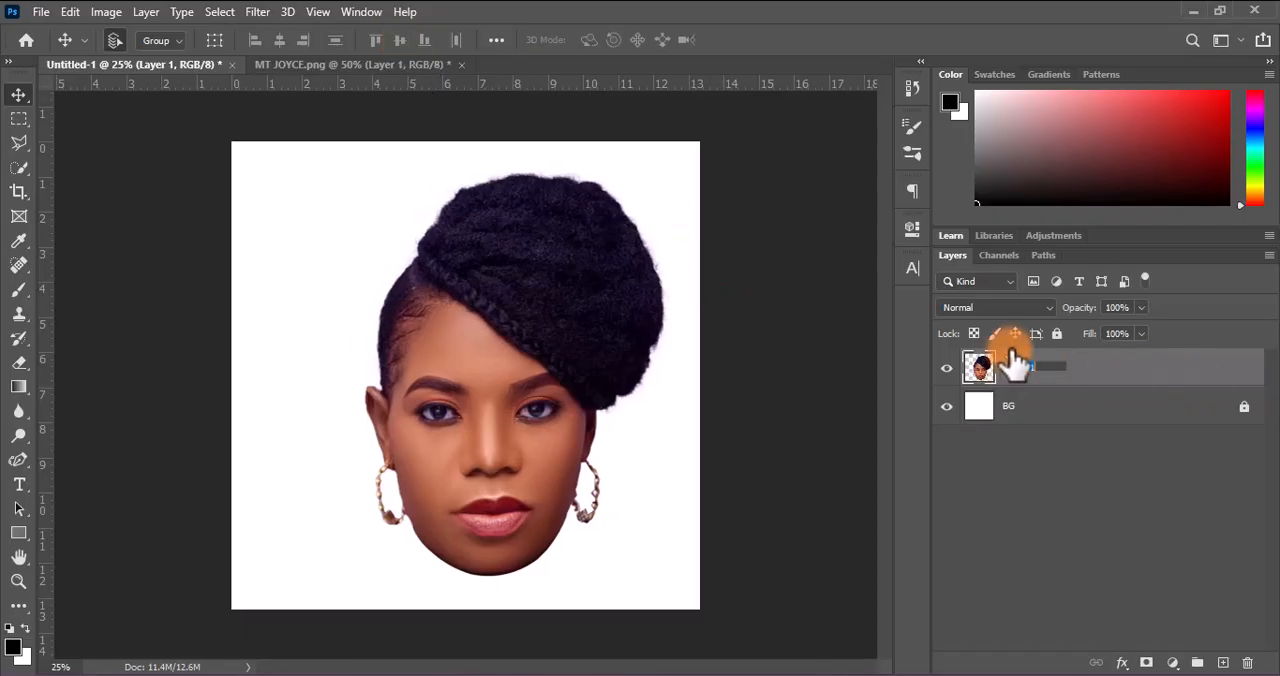
text(MTJ)
key(Return)
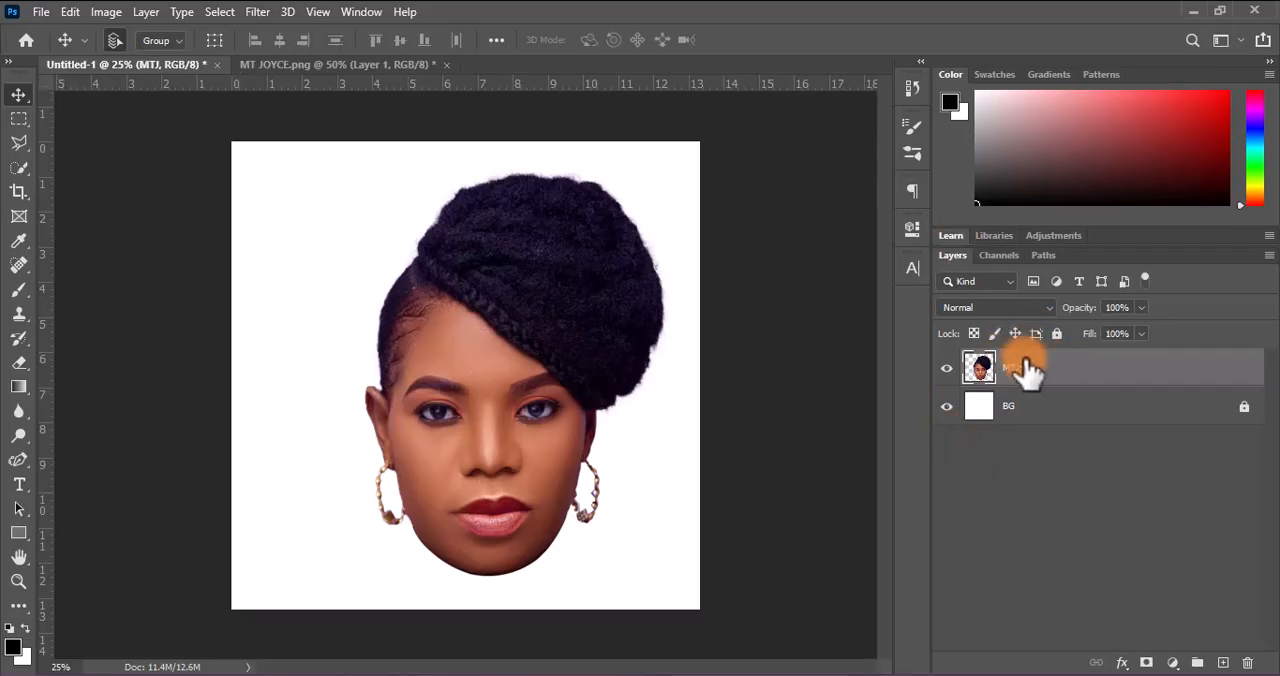
key(ctrl+j)
key(ctrl+j)
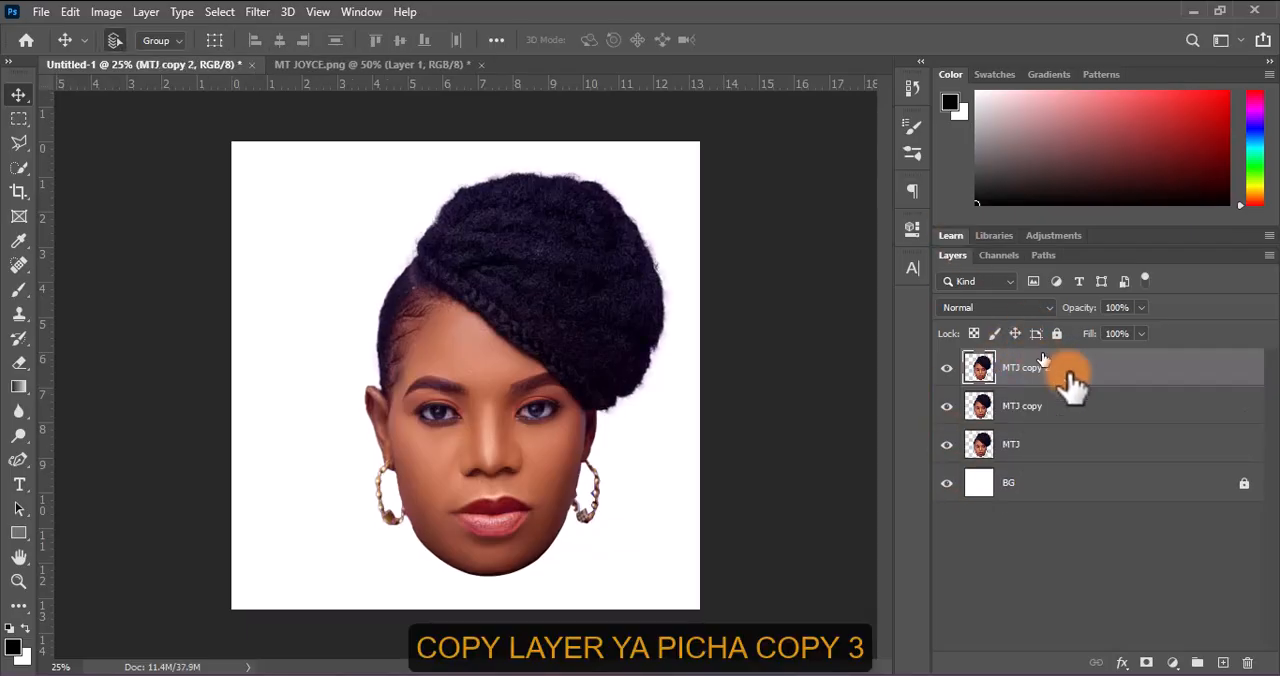
Rename the three head layers MTJ 1, MTJ 2 and MTJ 3 from the lowest one upward
double_click(1012, 445)
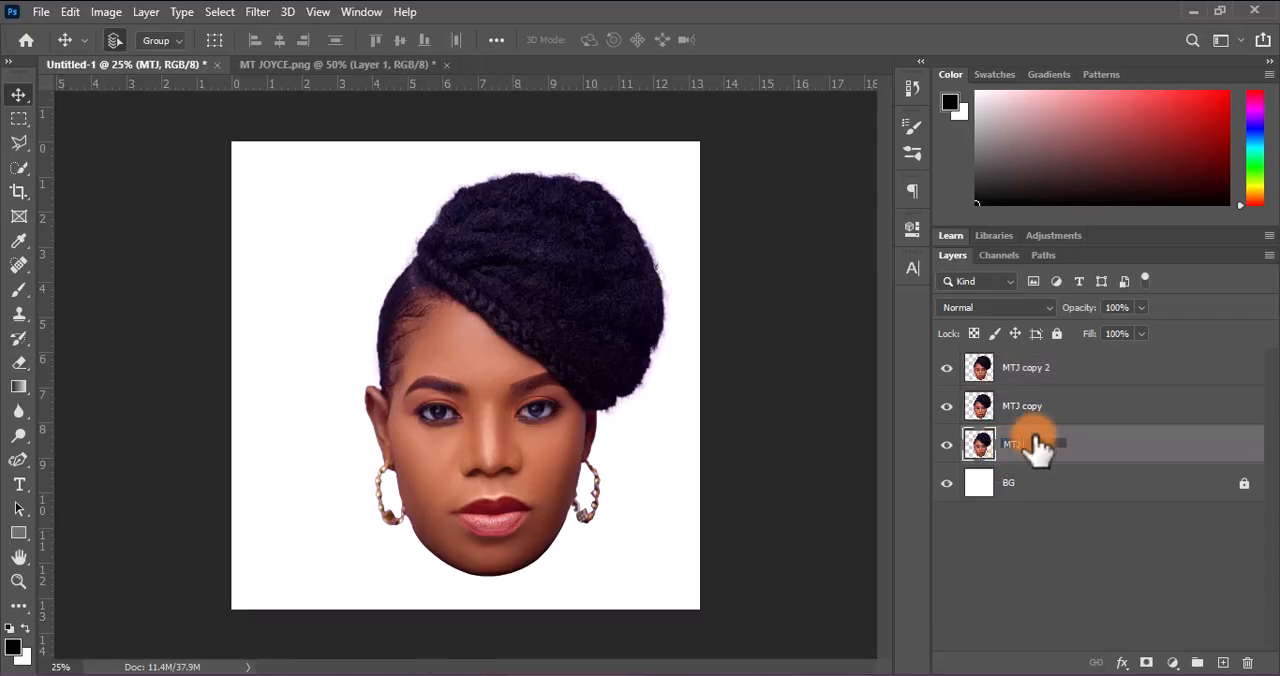
key(Return)
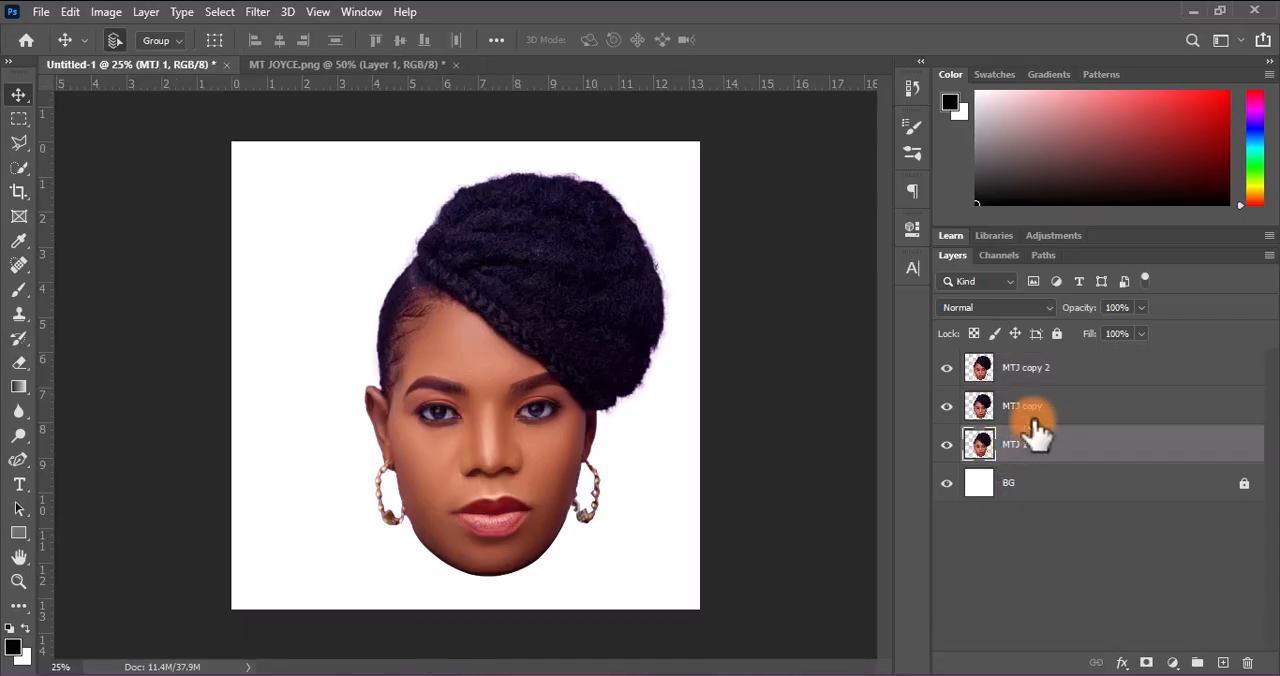
double_click(1034, 407)
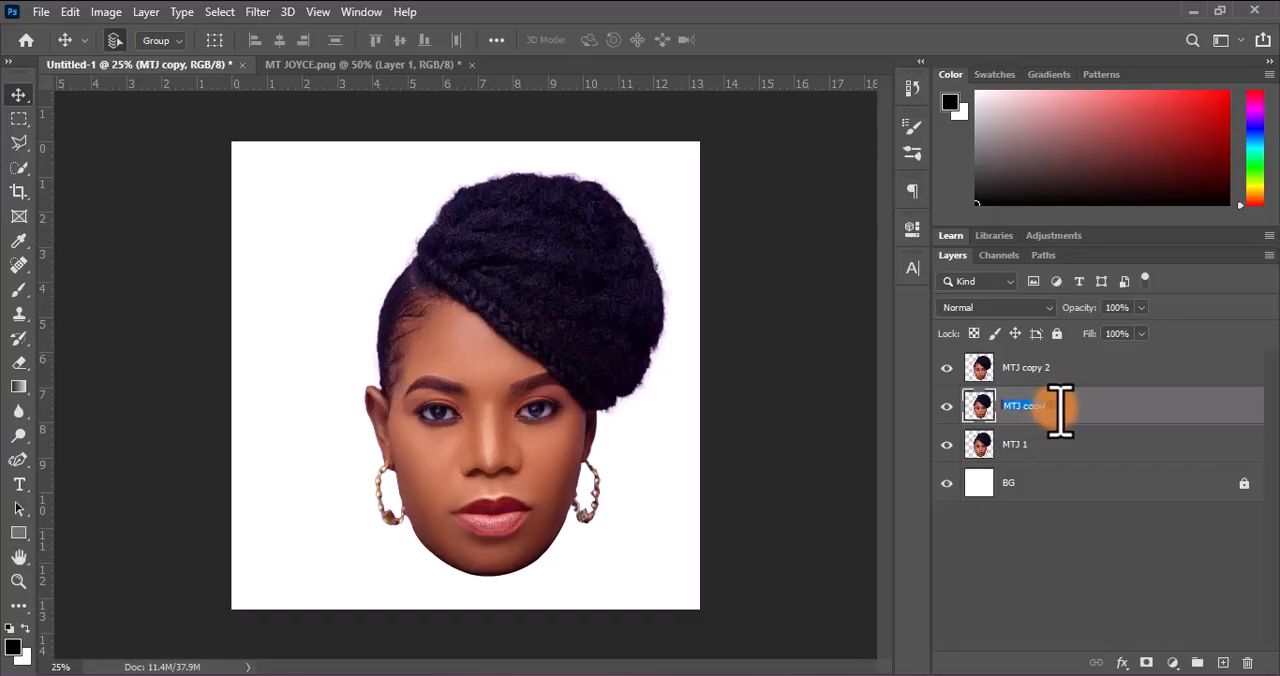
text(MTJ)
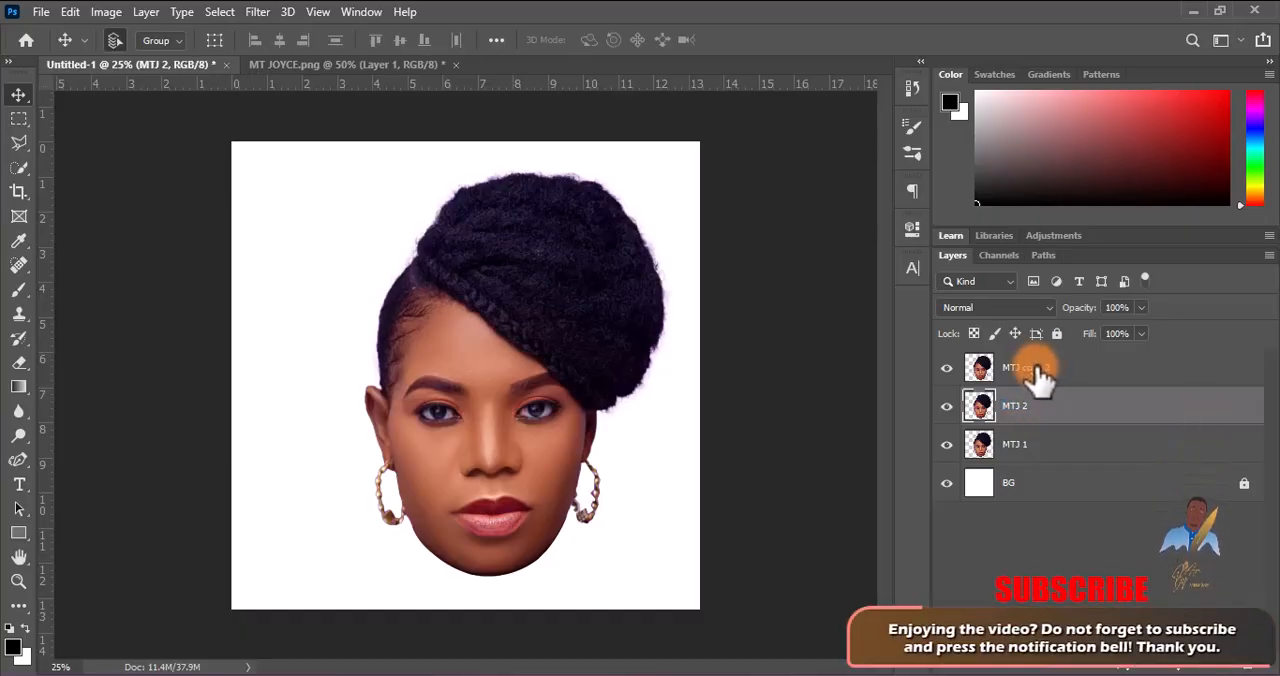
double_click(1040, 368)
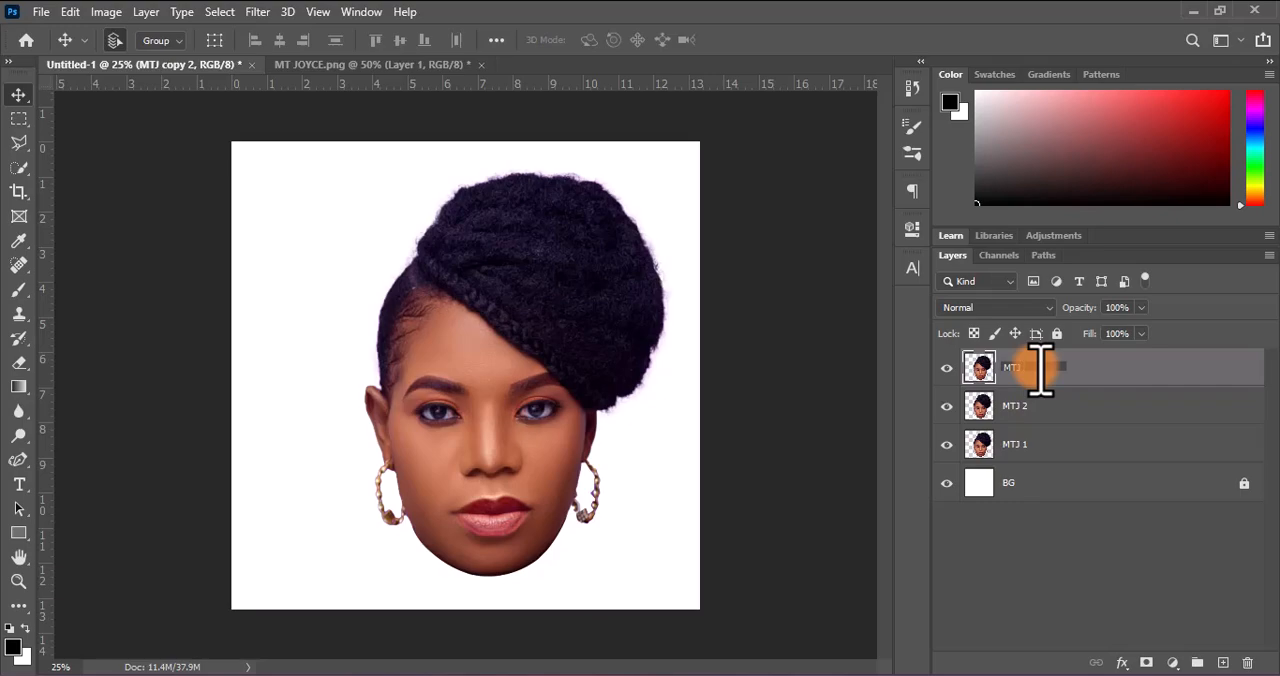
text(MTJ 3)
key(Return)
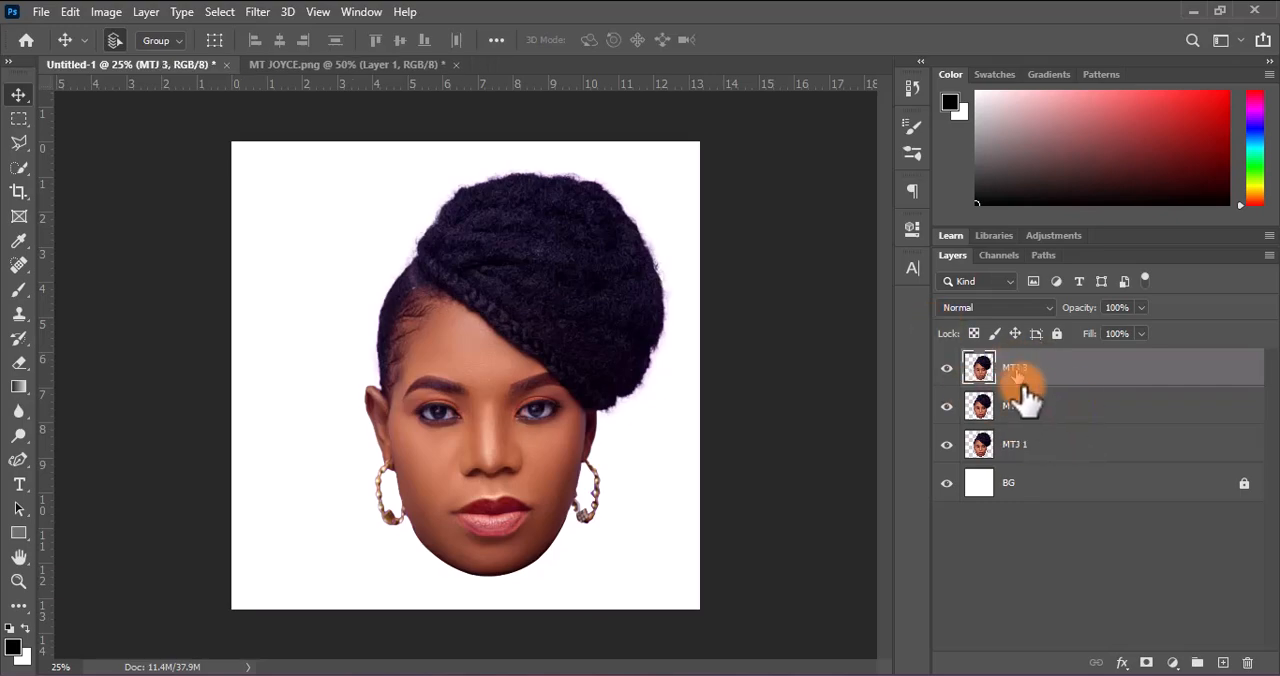
Target the BG layer for new text and set the Type tool's color to black (#000000)
click(1016, 458)
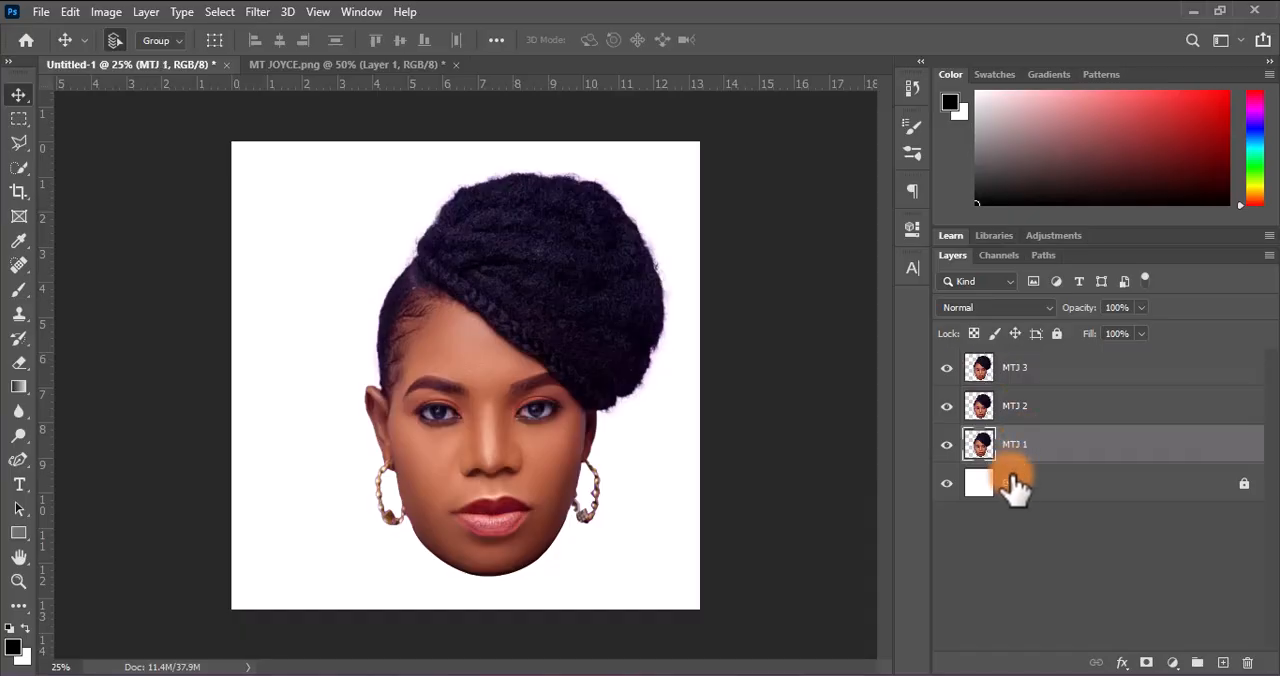
click(1012, 485)
click(19, 484)
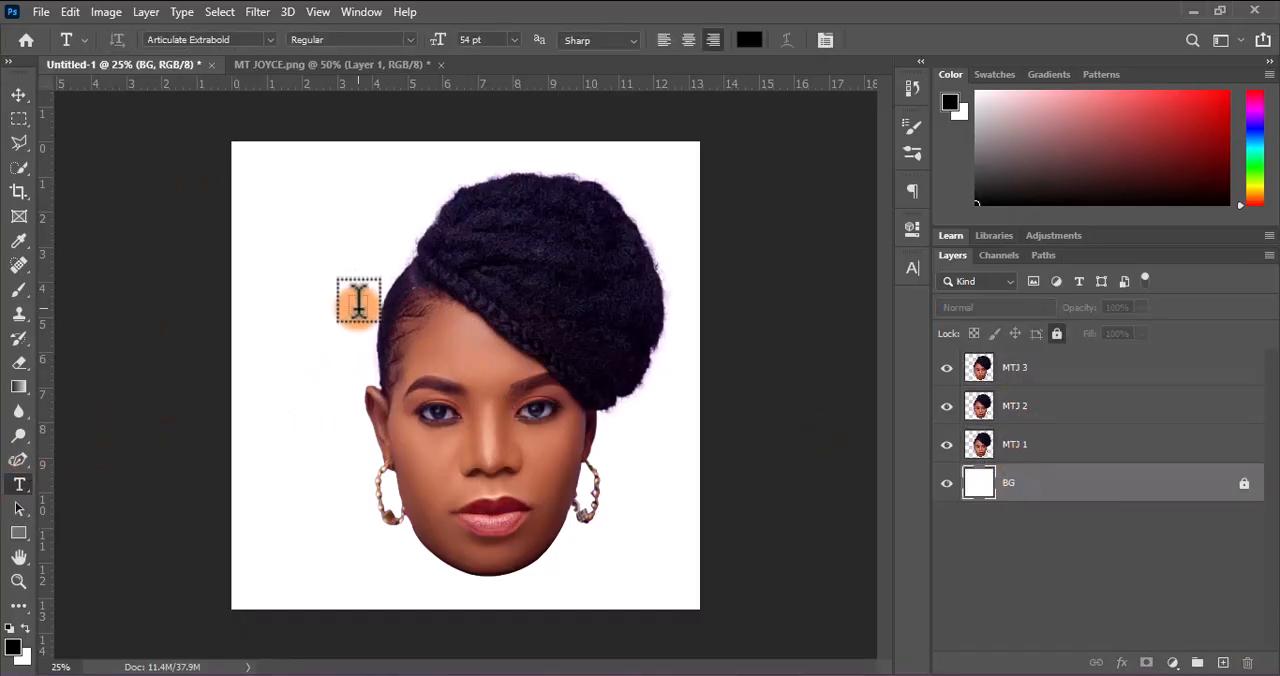
click(747, 40)
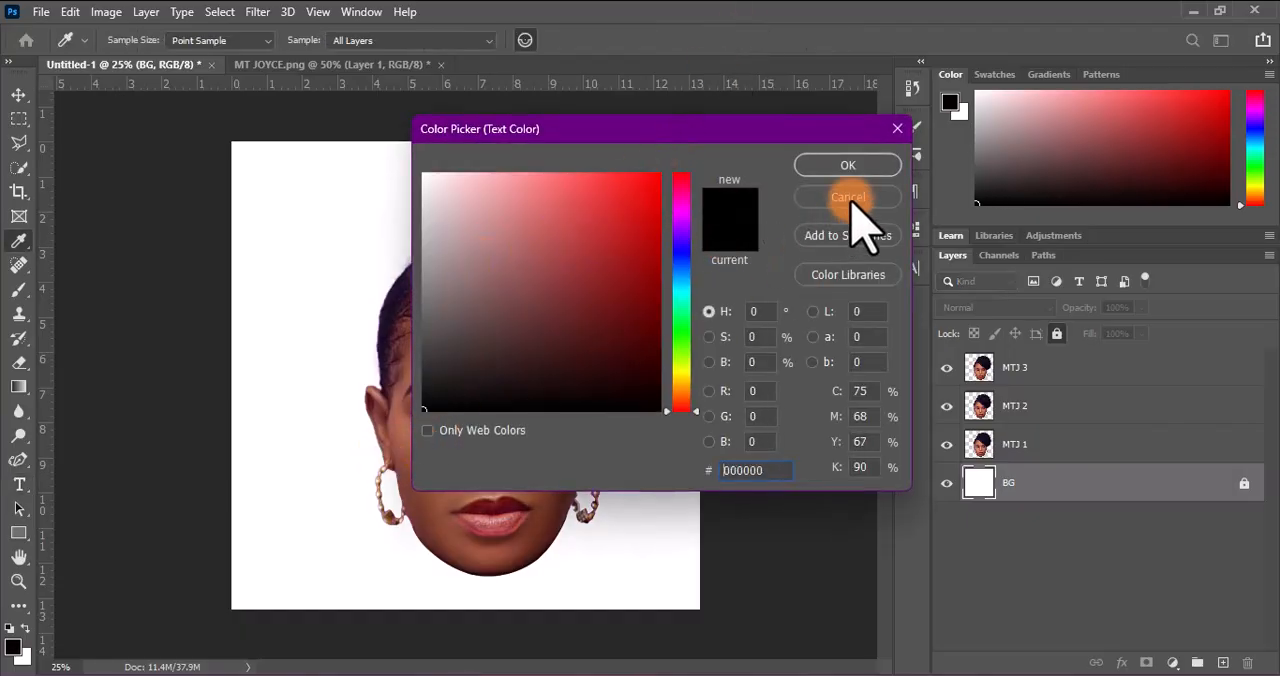
click(846, 165)
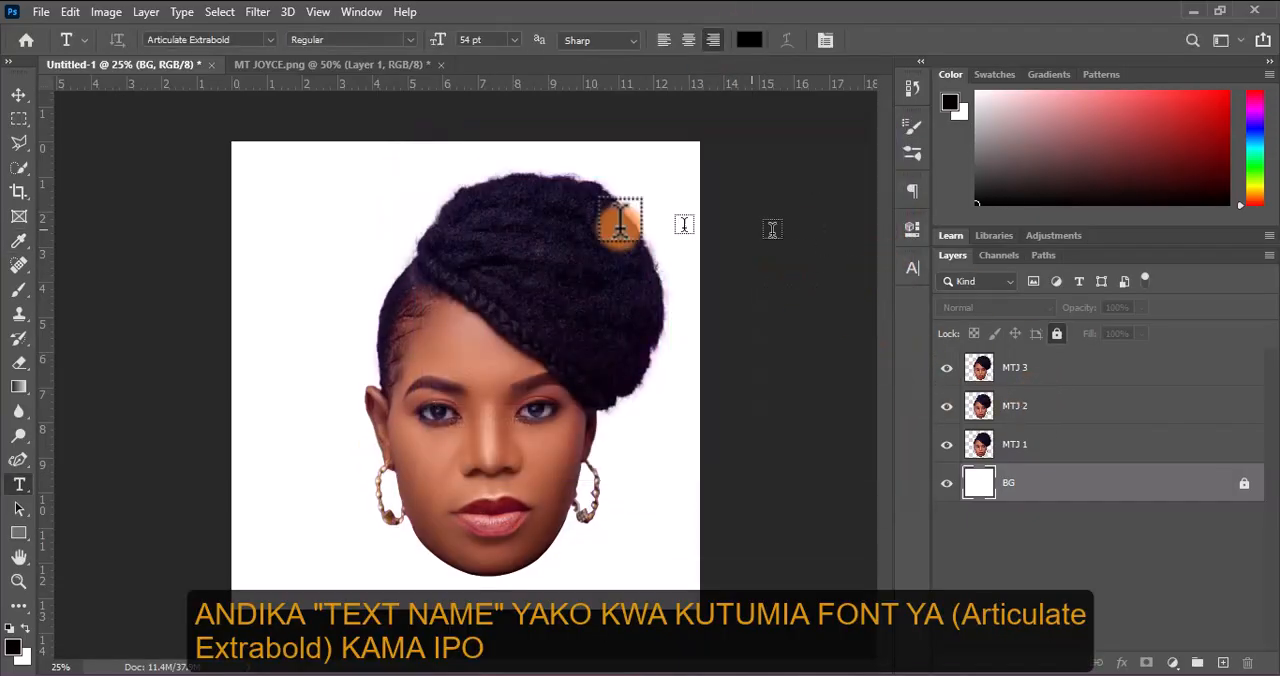
Add the full name above the BG layer as four stacked, right-aligned lines of 3, 5, 3 and 3 letters in 54 pt Articulate Extrabold
click(487, 255)
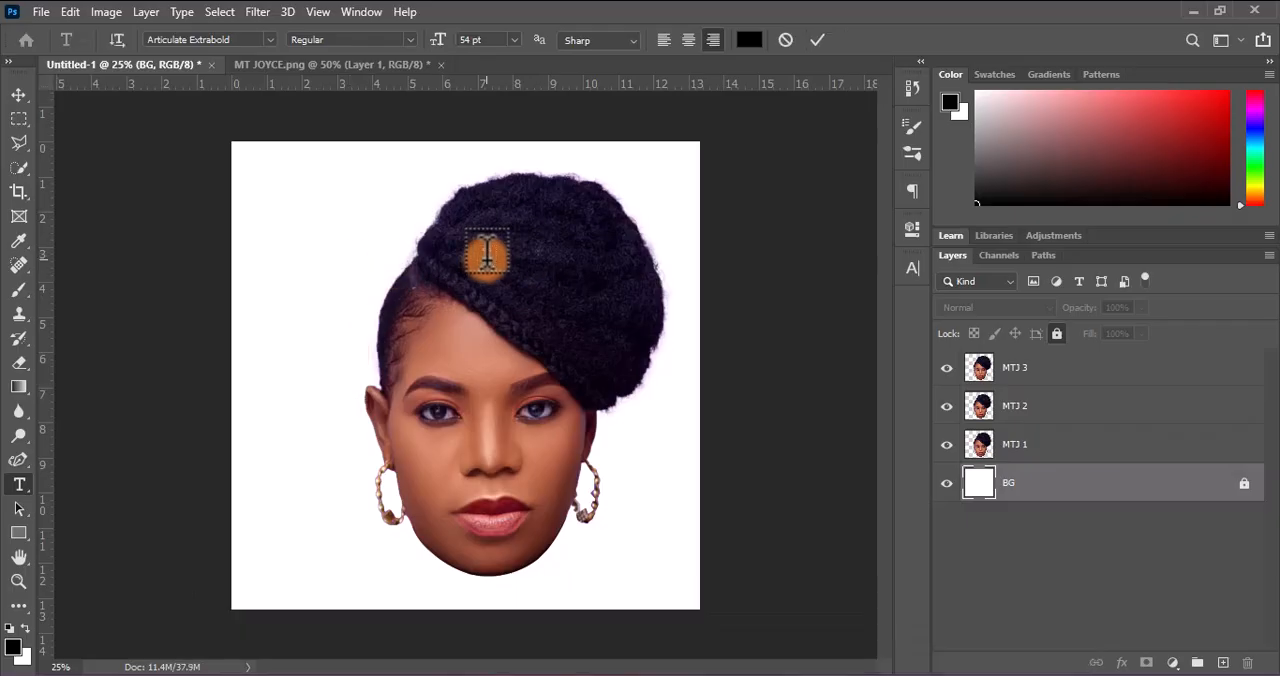
text(M)
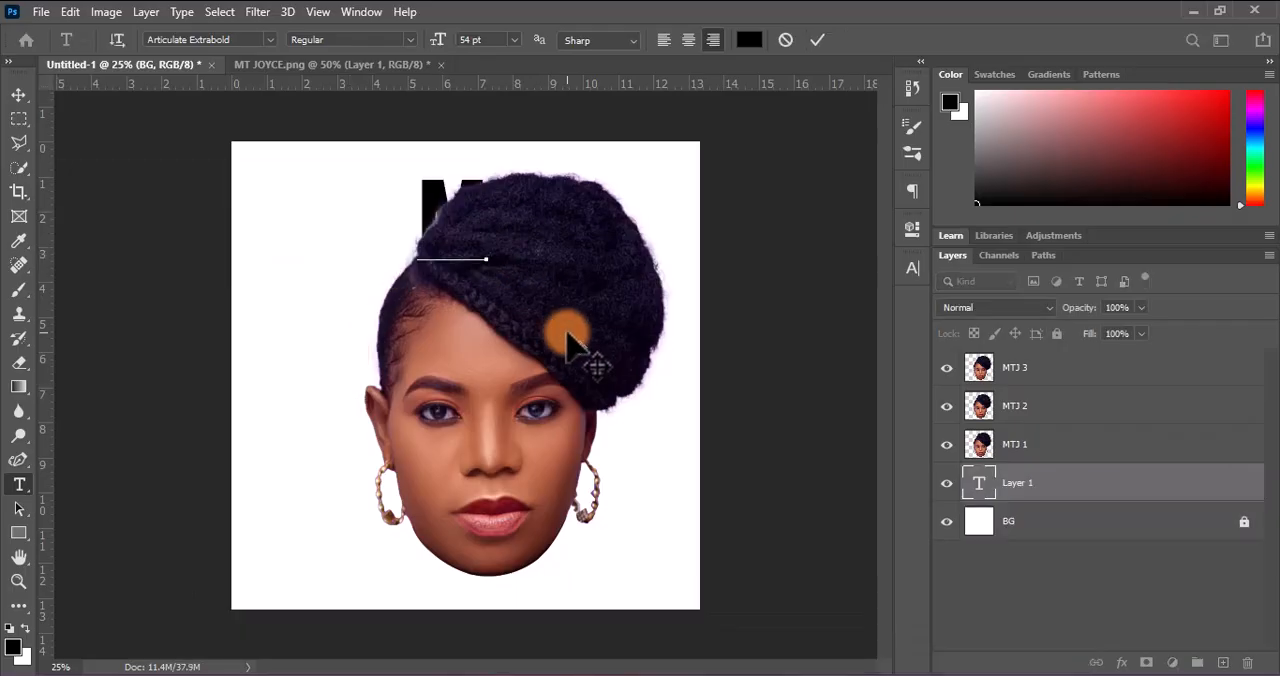
text(TUM)
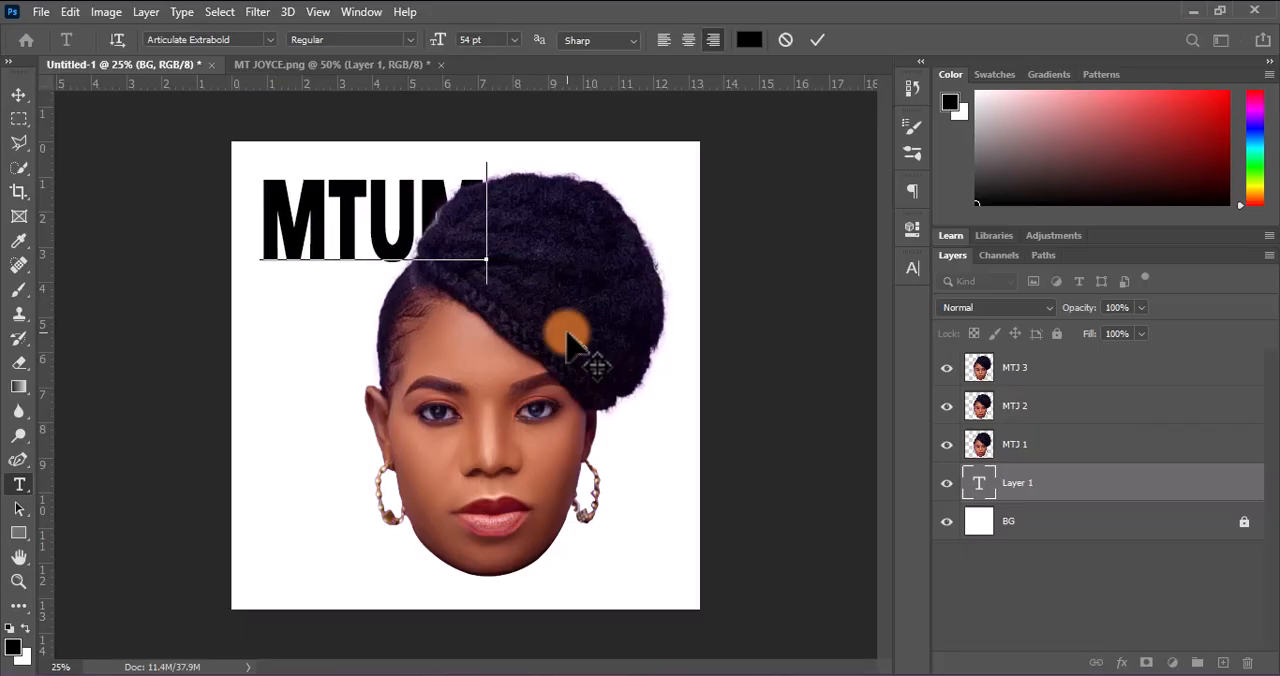
key(BackSpace)
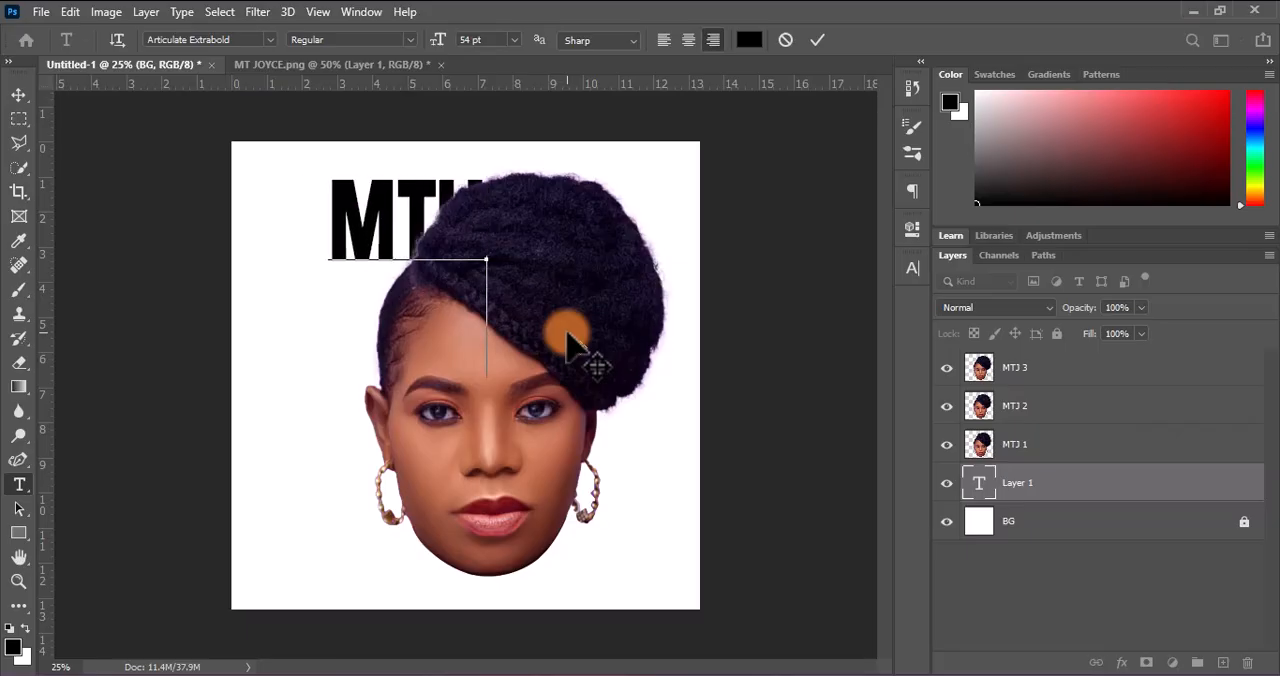
text(SI)
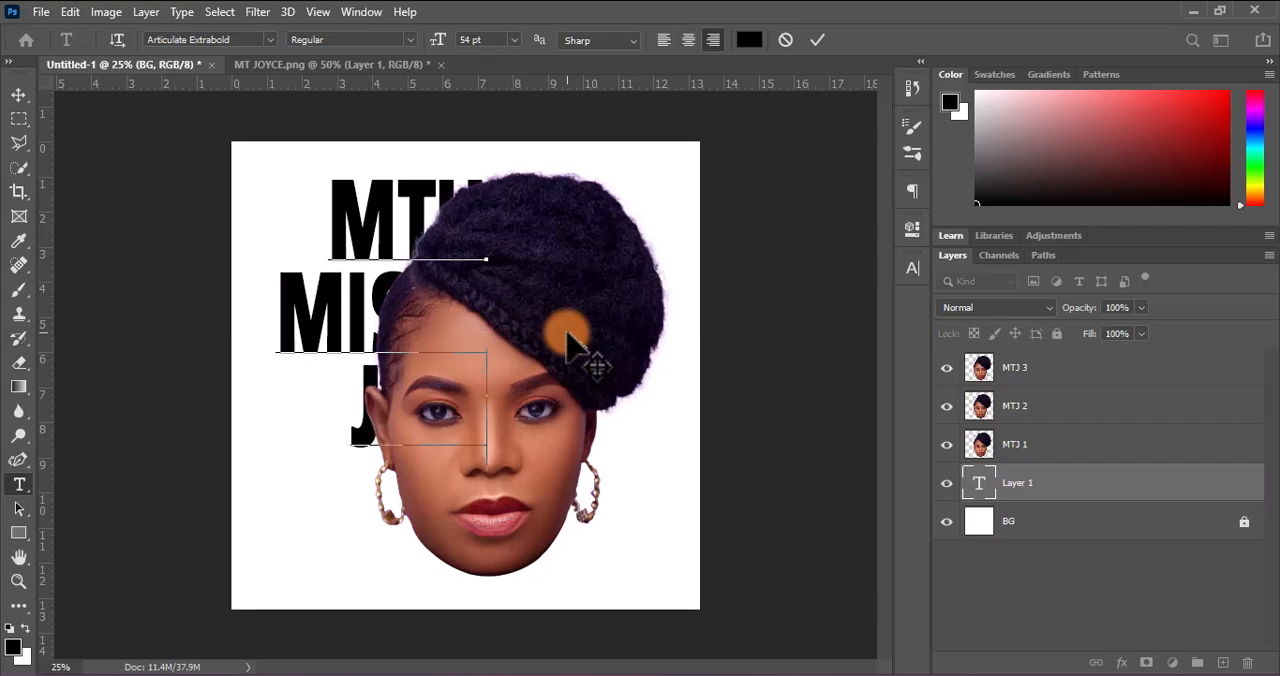
text(CE)
key(BackSpace)
key(BackSpace)
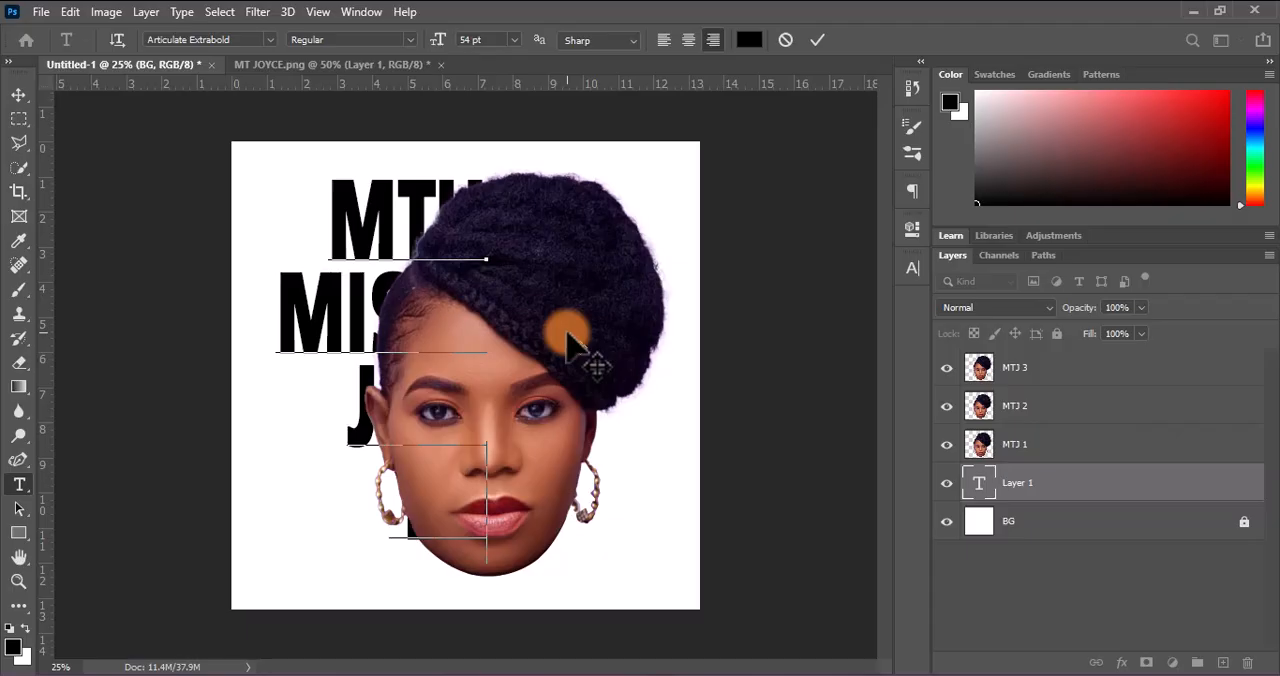
text(Y)
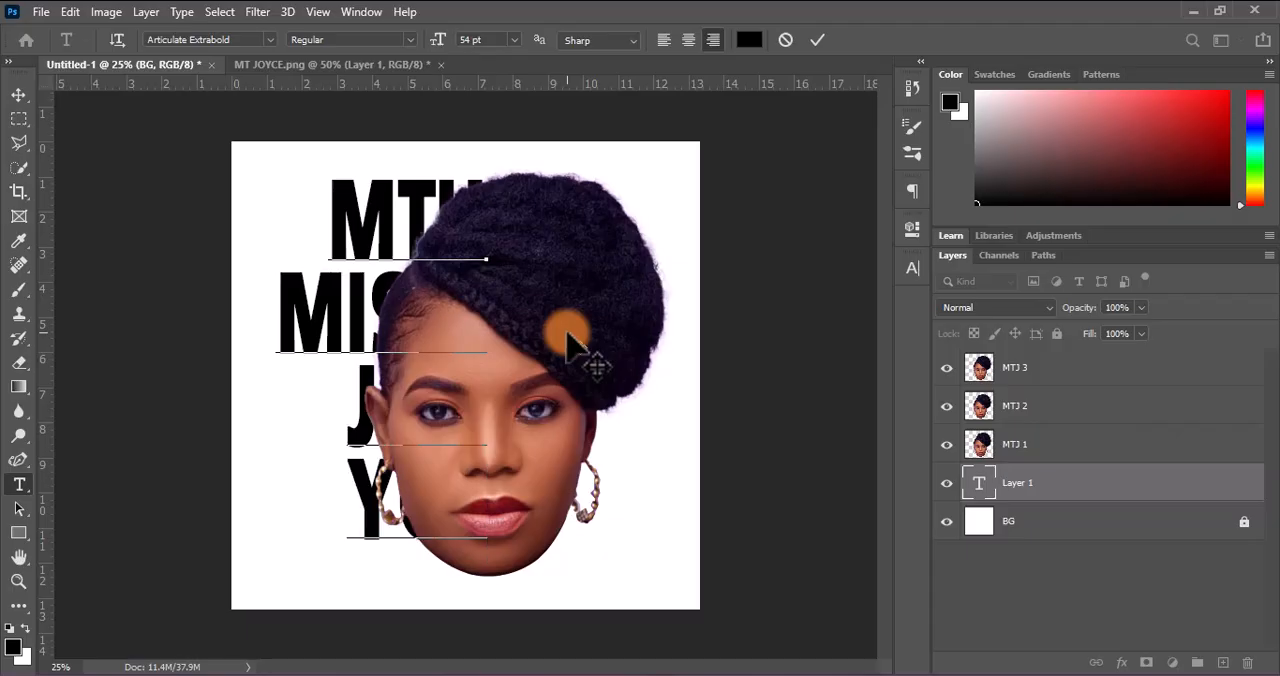
click(816, 40)
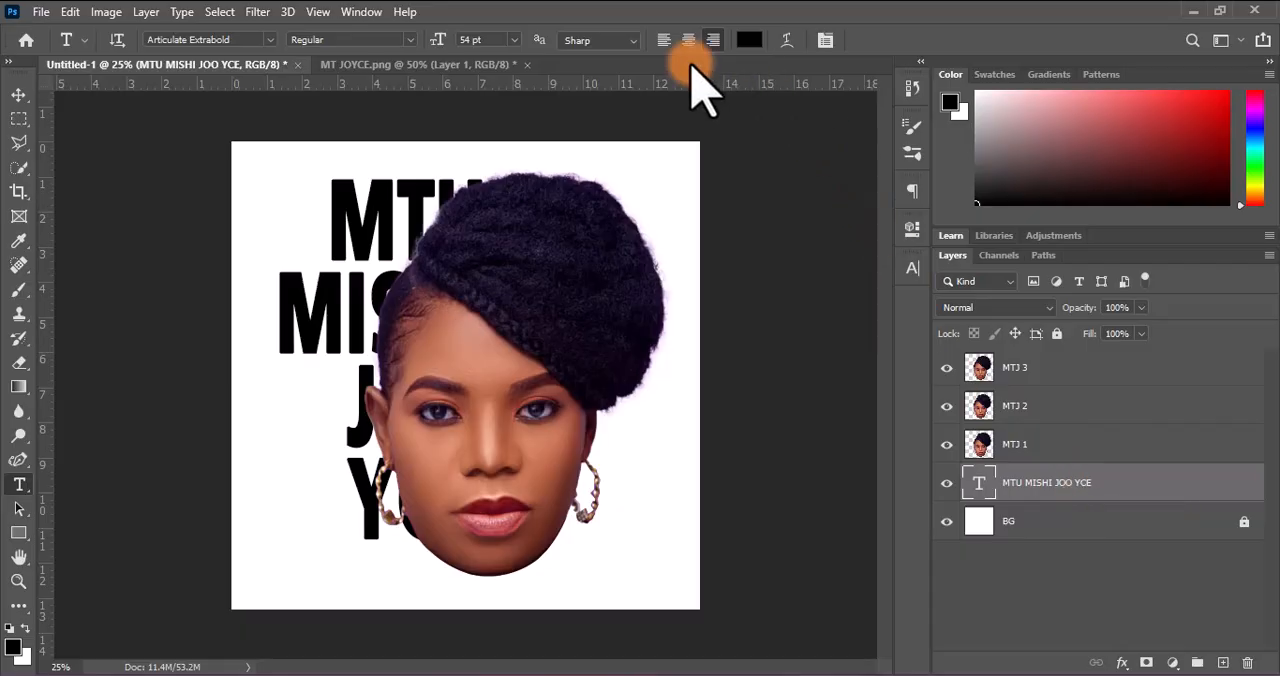
Move the text layer above MTJ 3 and correct the name's second word so it breaks into lines of three and two letters
drag(1060, 500, 1023, 365)
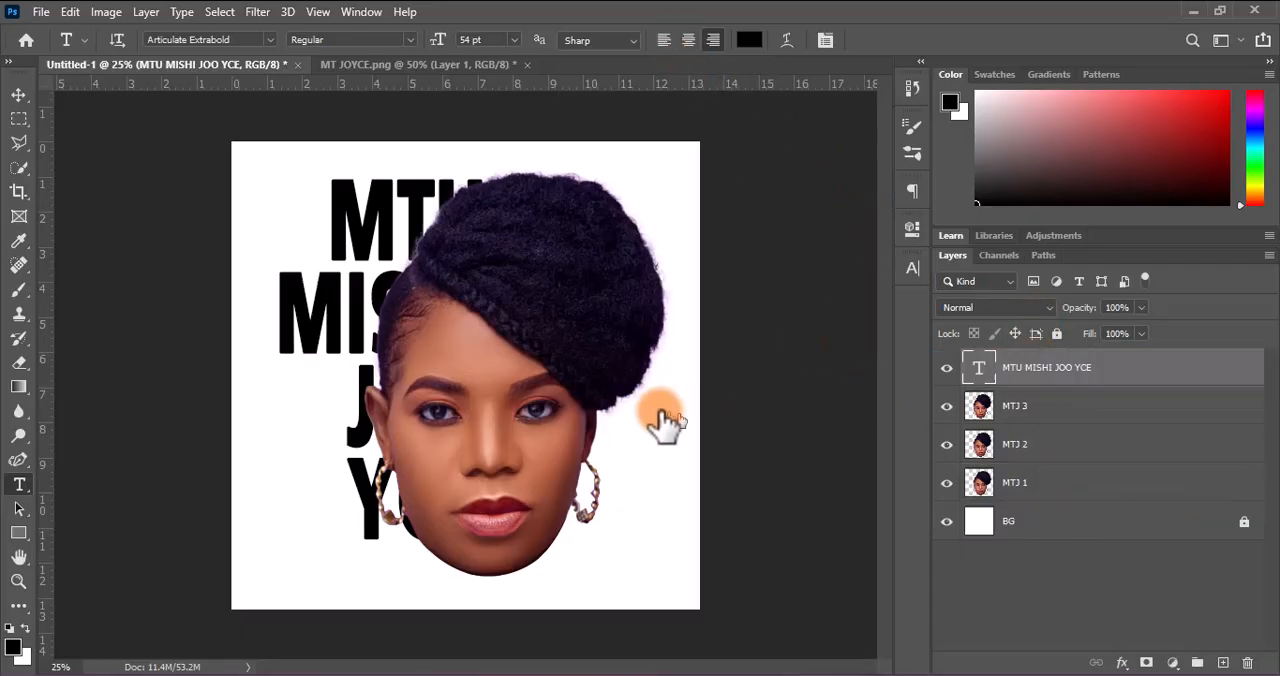
click(460, 405)
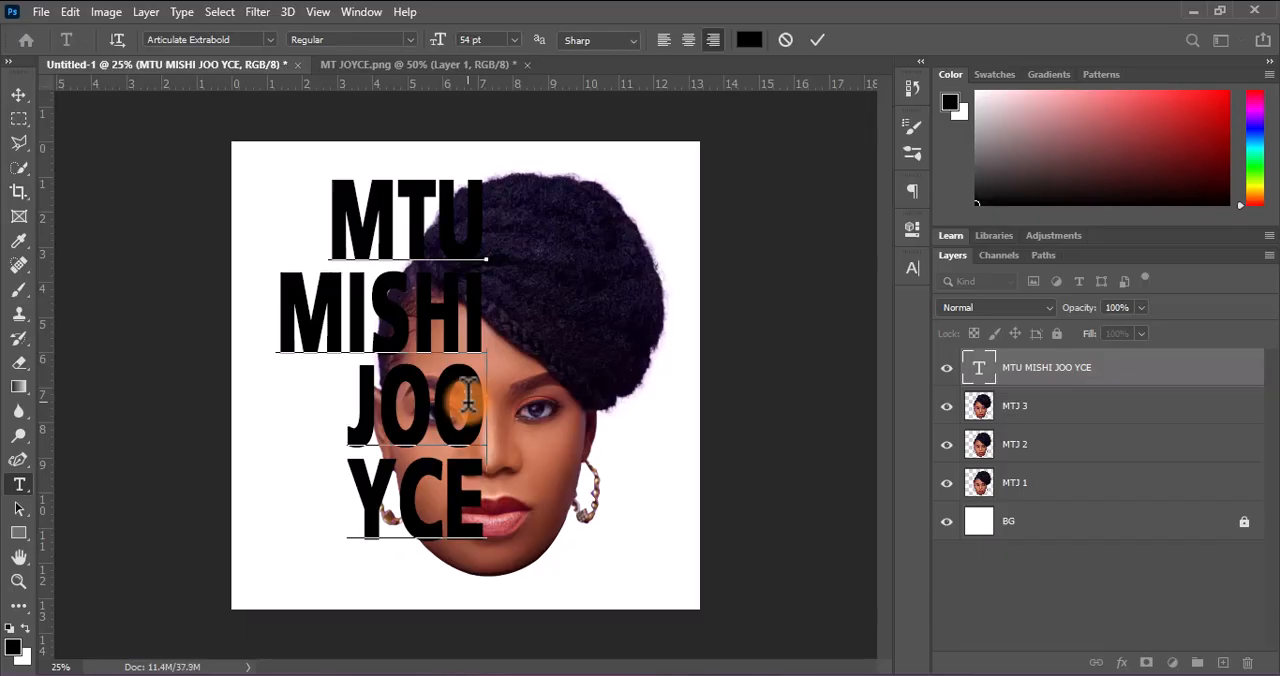
key(BackSpace)
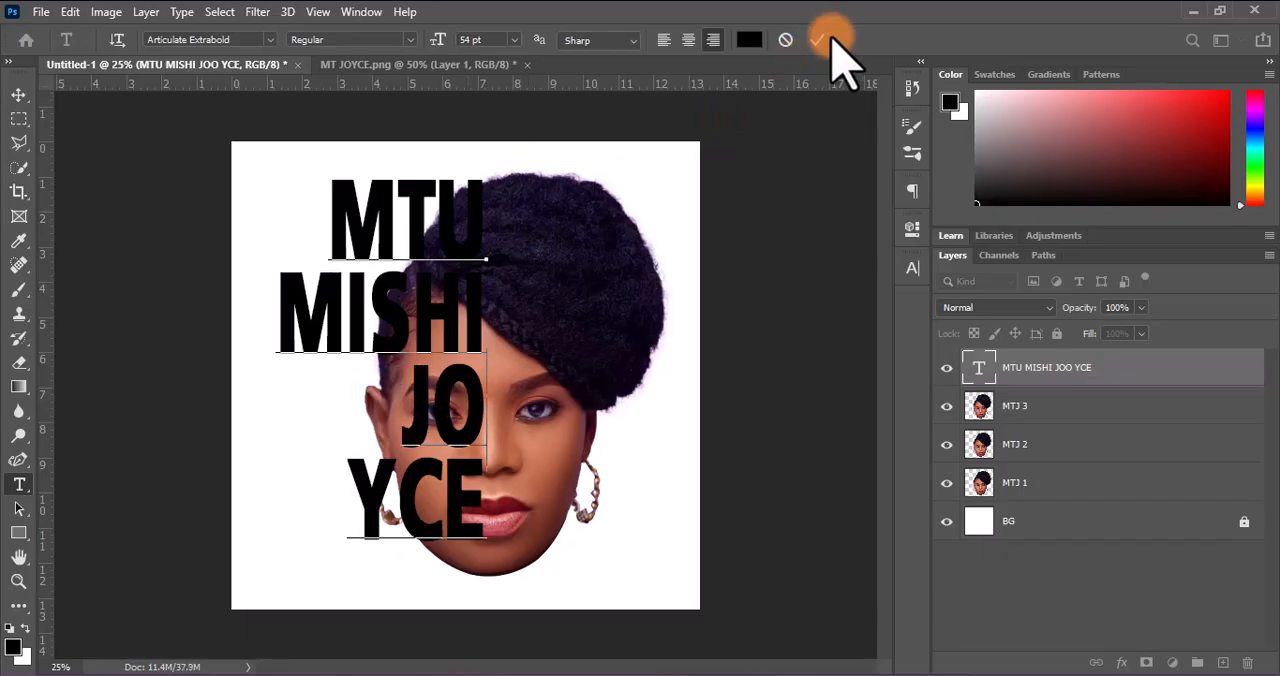
click(485, 510)
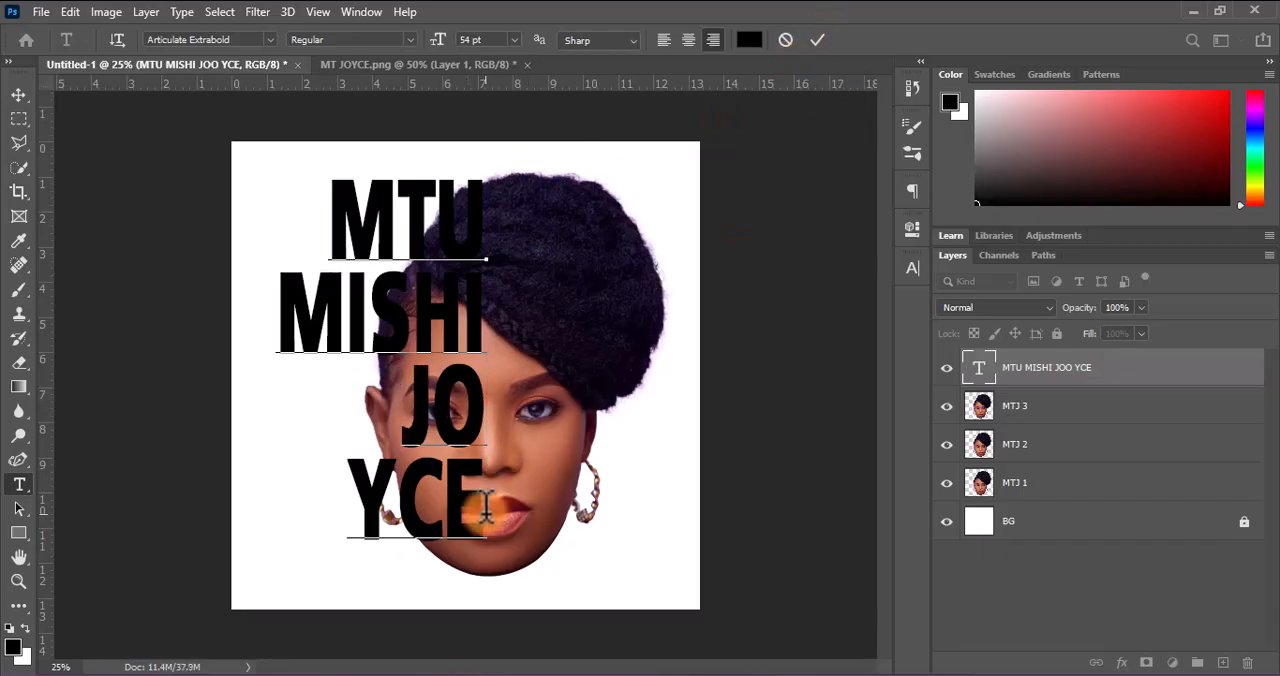
key(BackSpace)
key(BackSpace)
key(BackSpace)
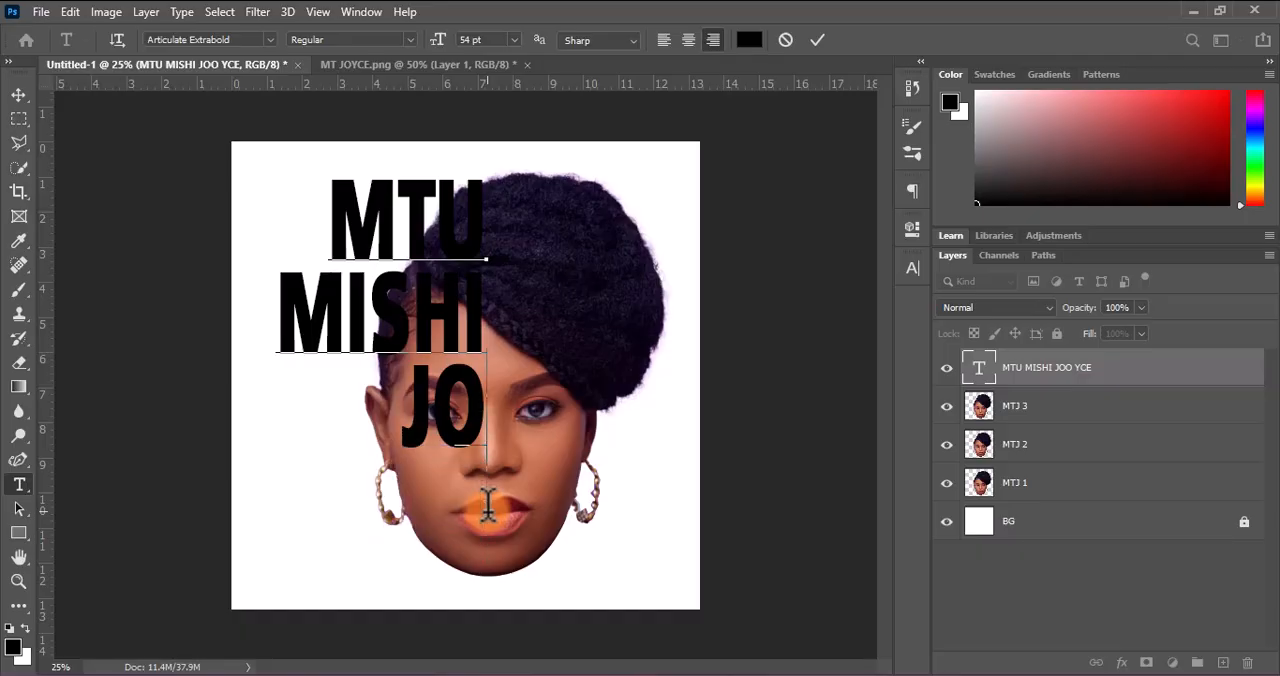
key(BackSpace)
text(OY)
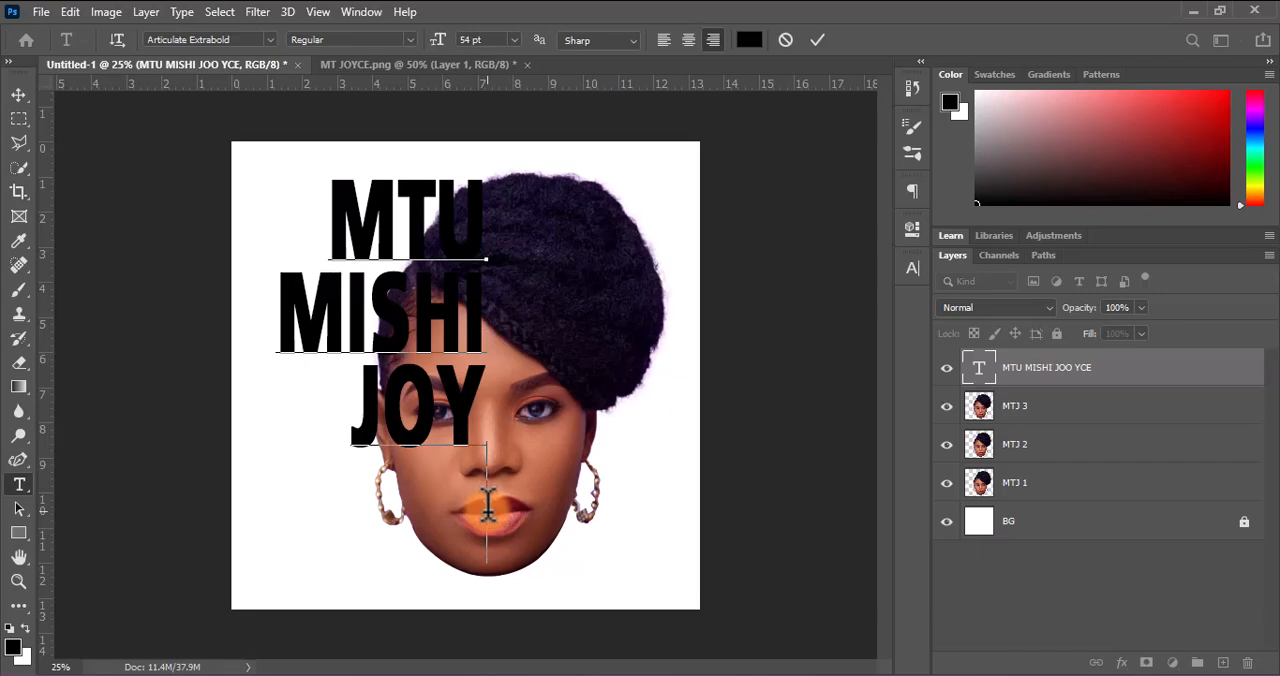
key(Return)
text(CE)
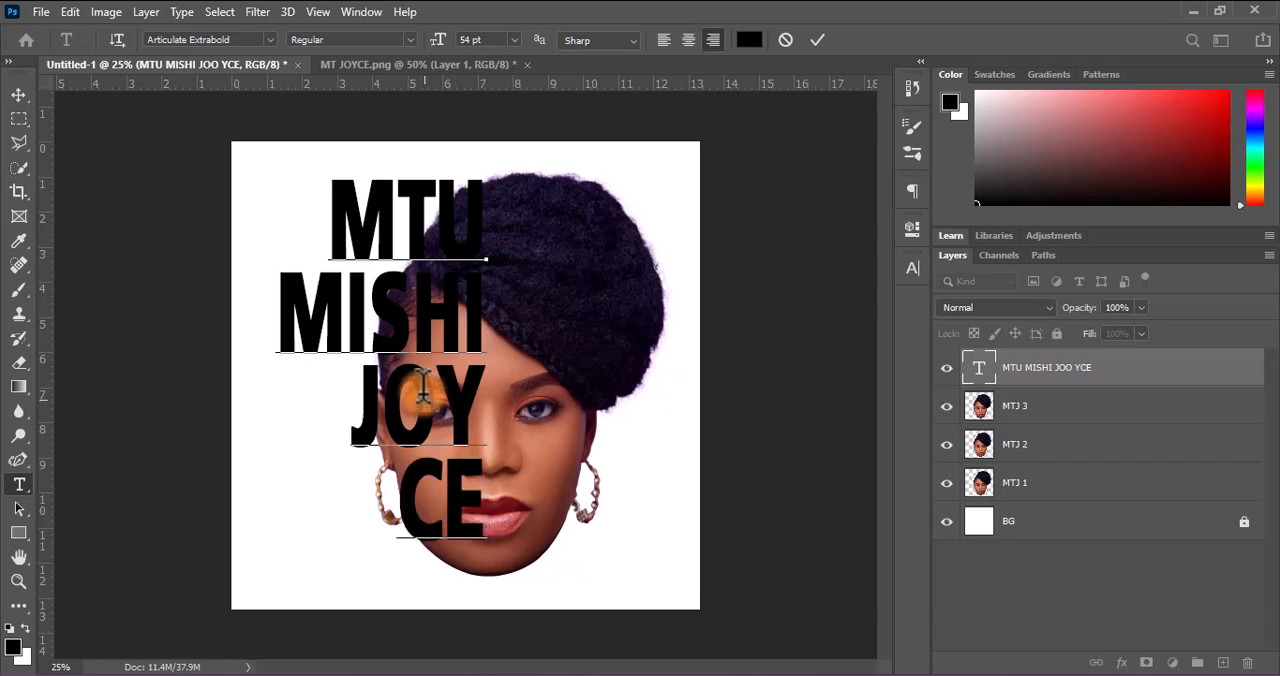
Append the letter M to the end of the first text line
click(483, 218)
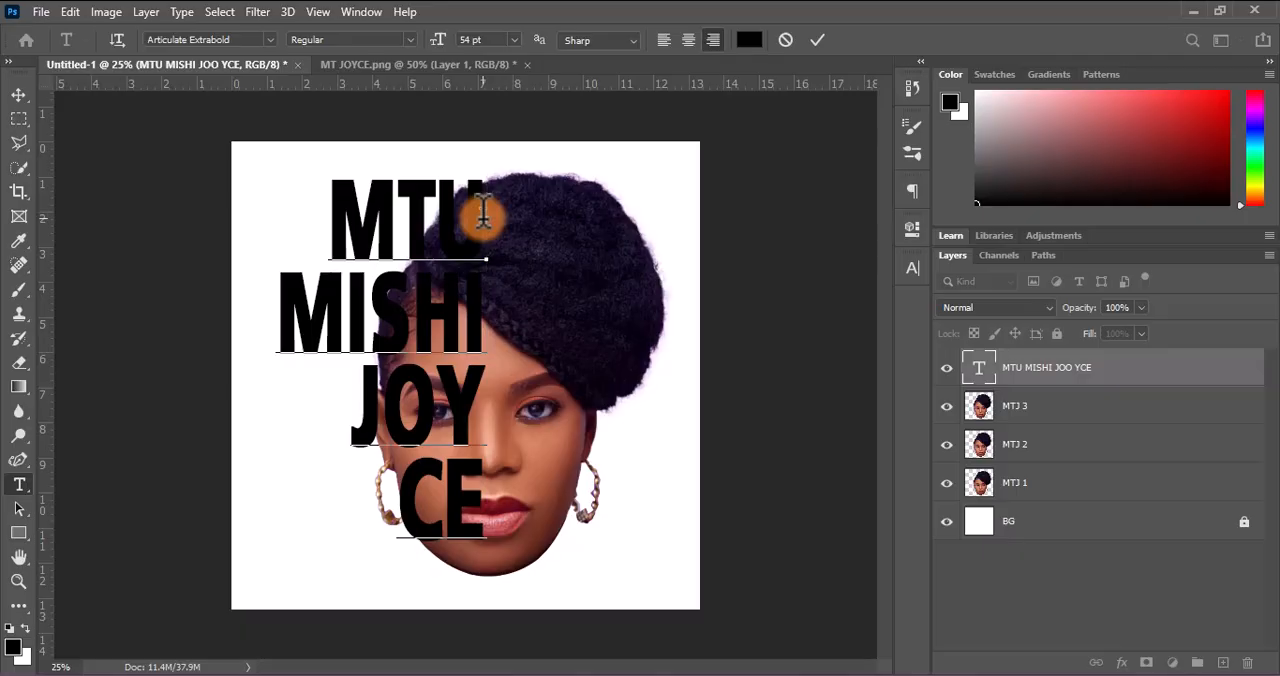
text(M)
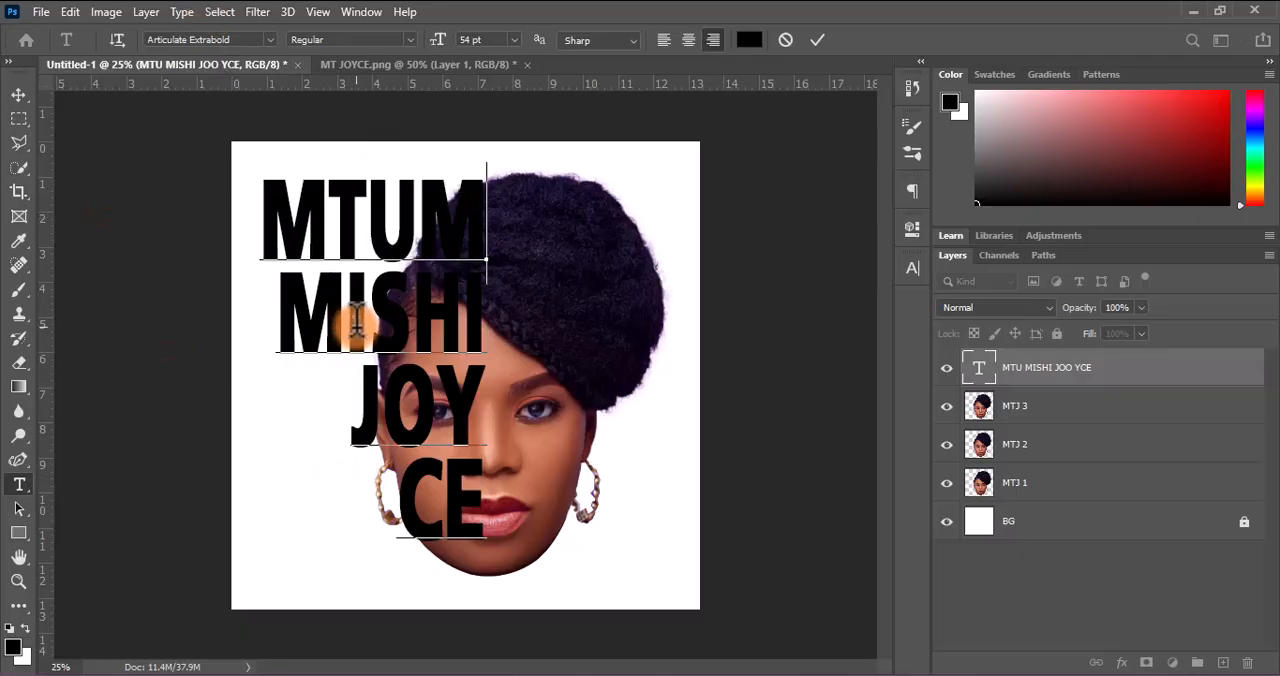
text(I)
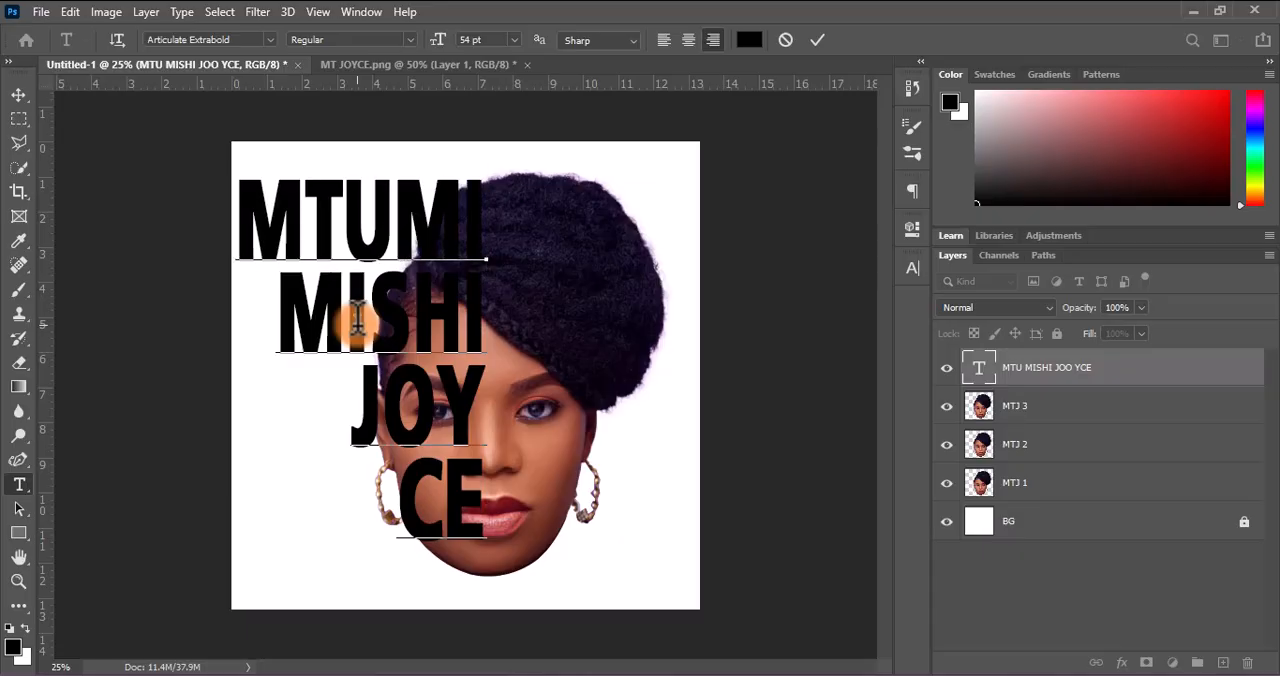
click(358, 322)
key(BackSpace)
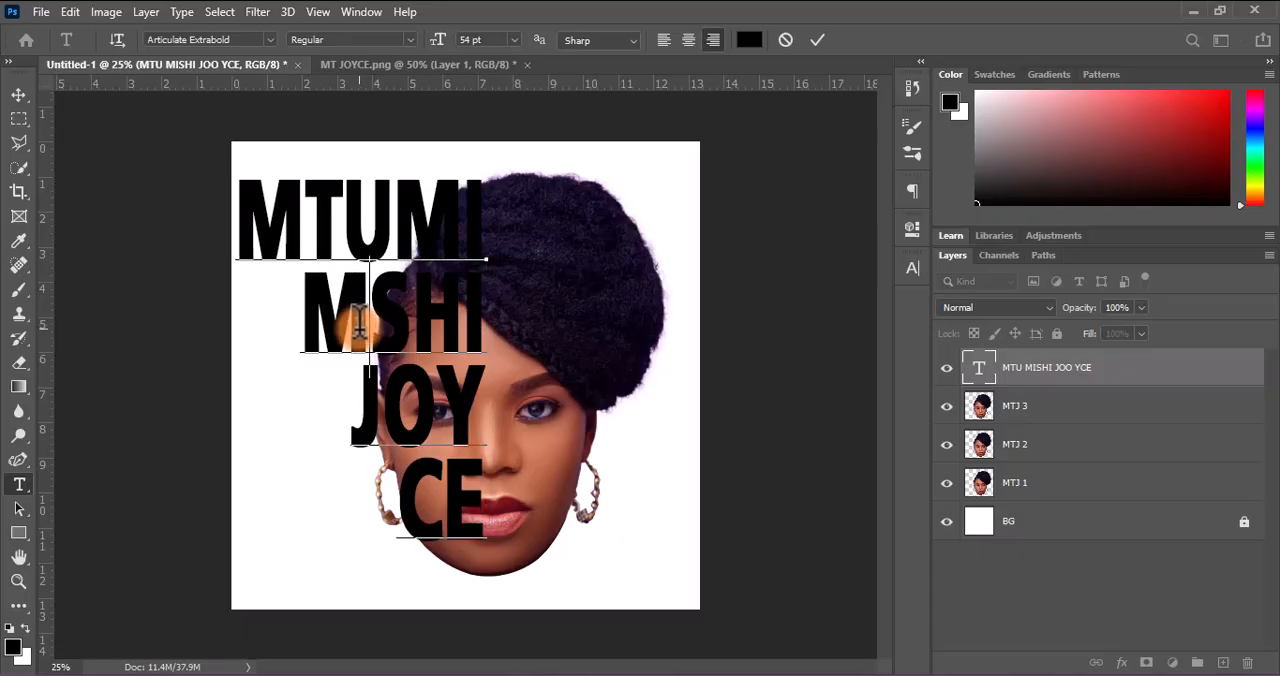
key(BackSpace)
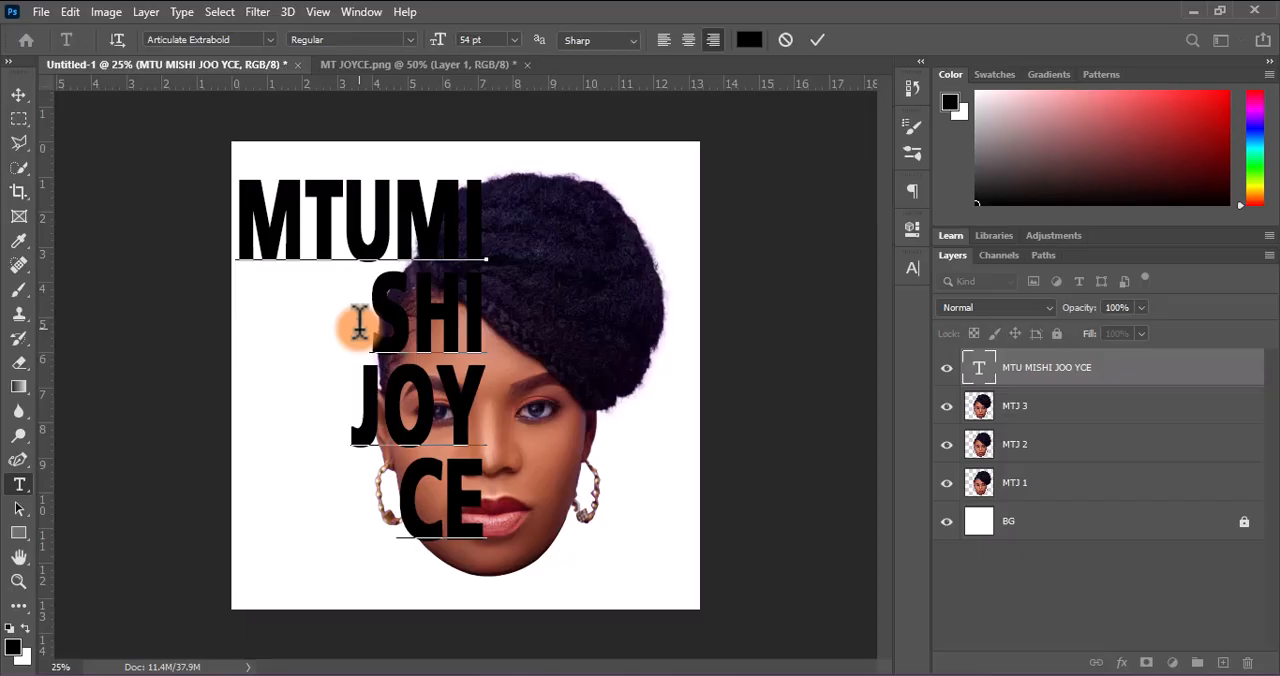
key(ctrl+z)
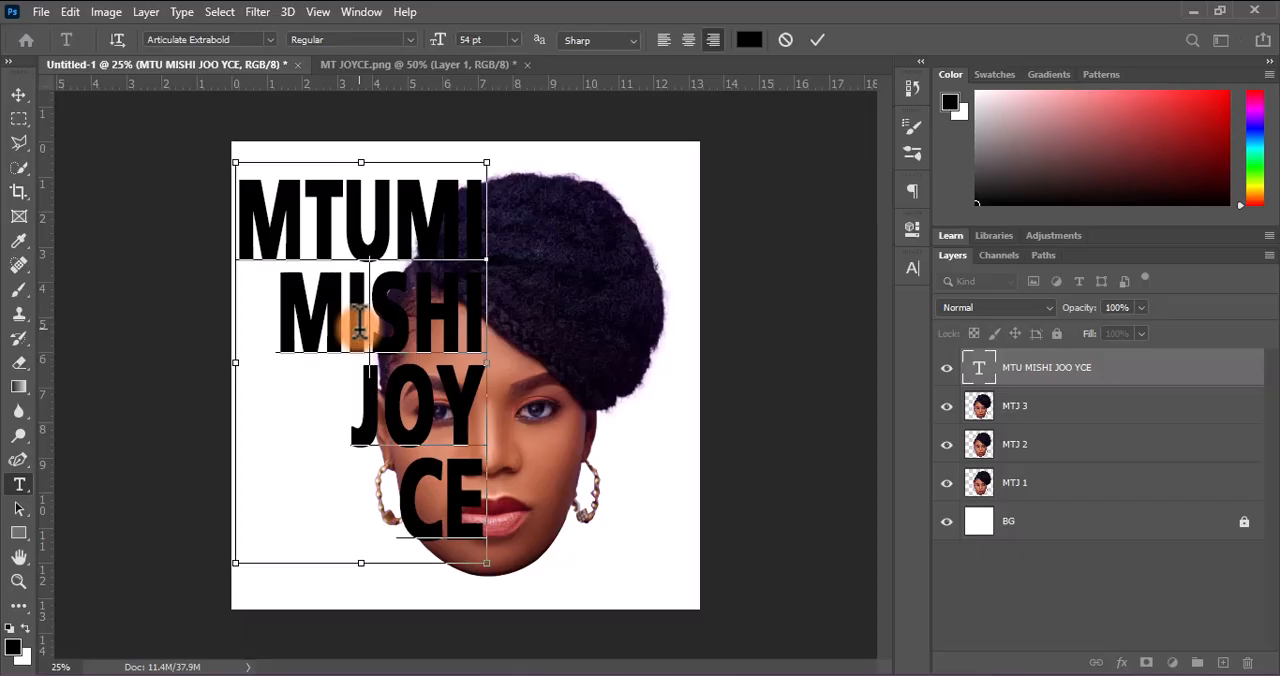
click(476, 226)
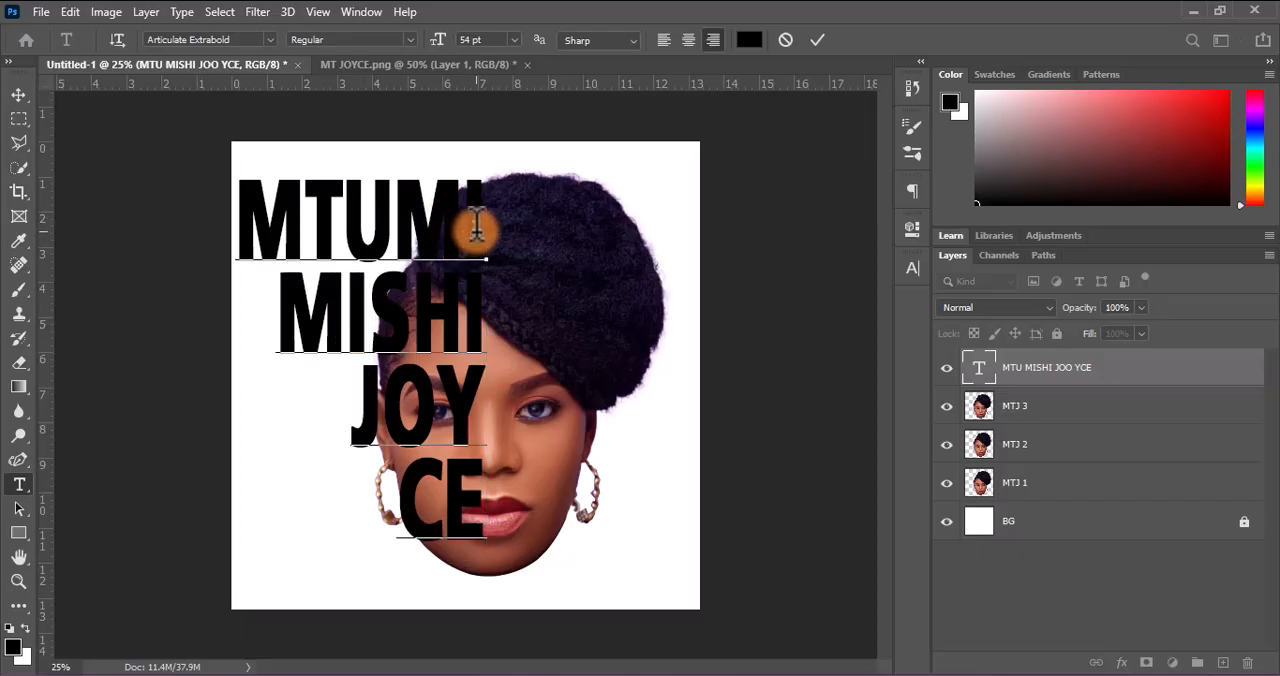
key(BackSpace)
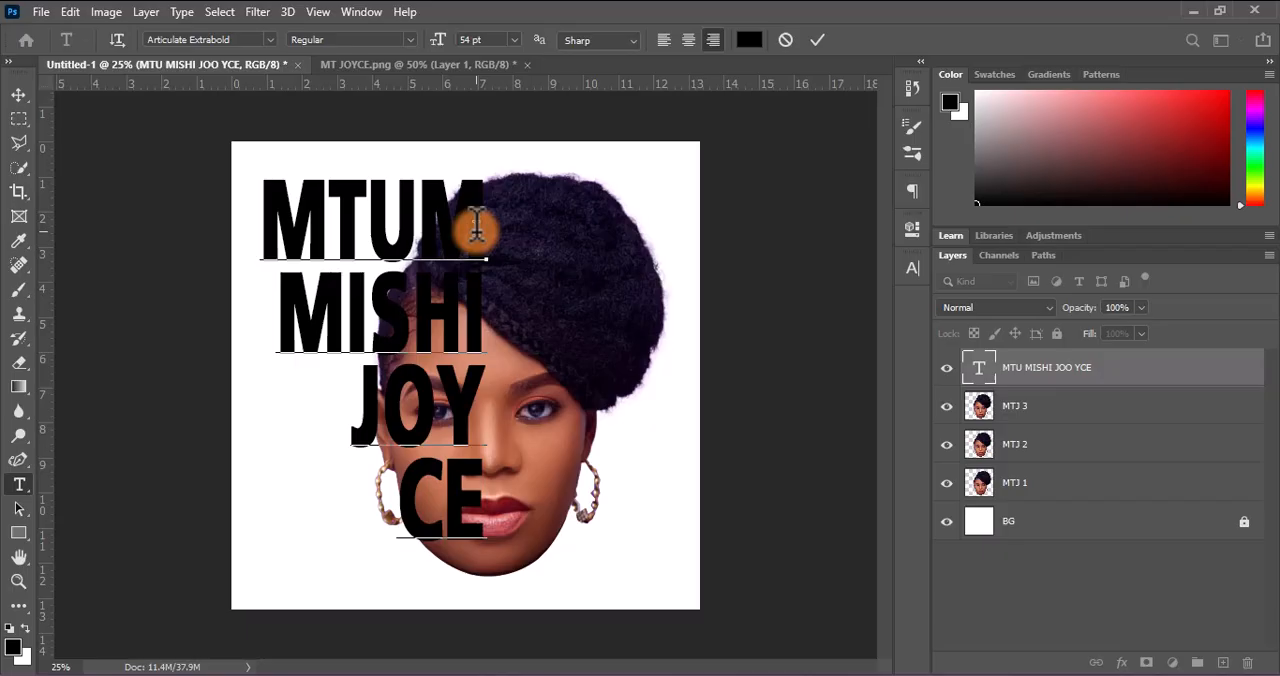
Remove the leading M from the second text line and commit the text edit
click(346, 318)
key(BackSpace)
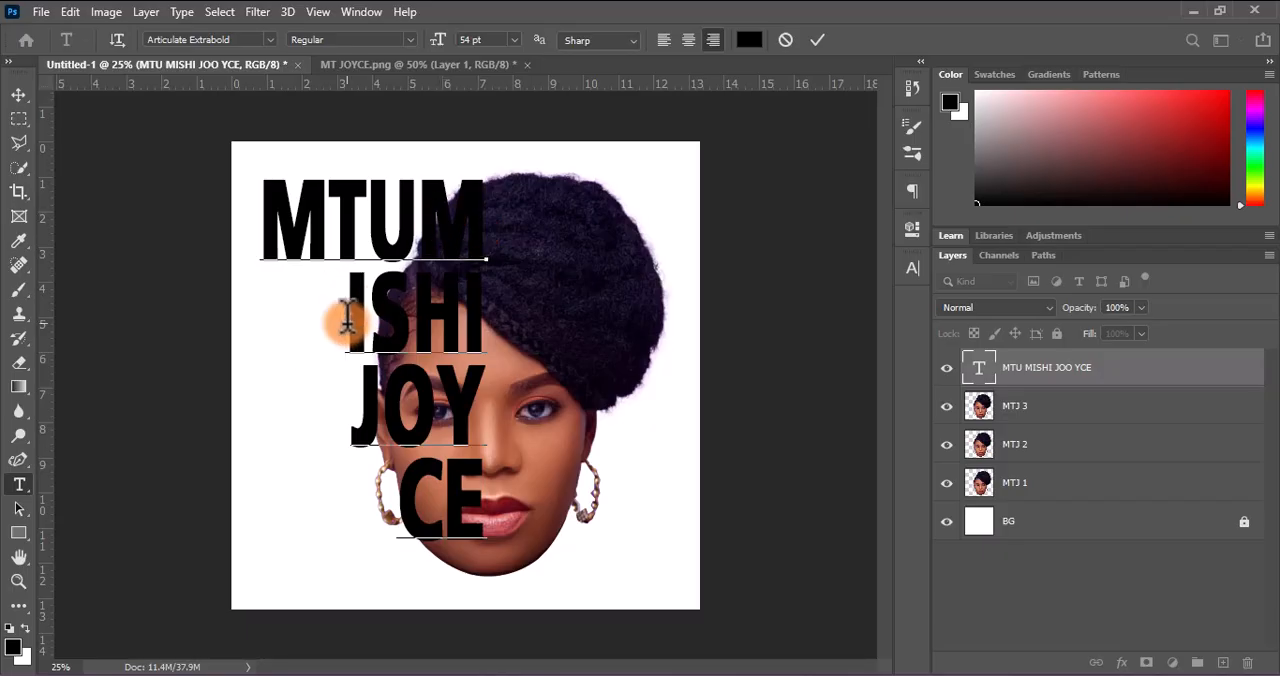
click(817, 40)
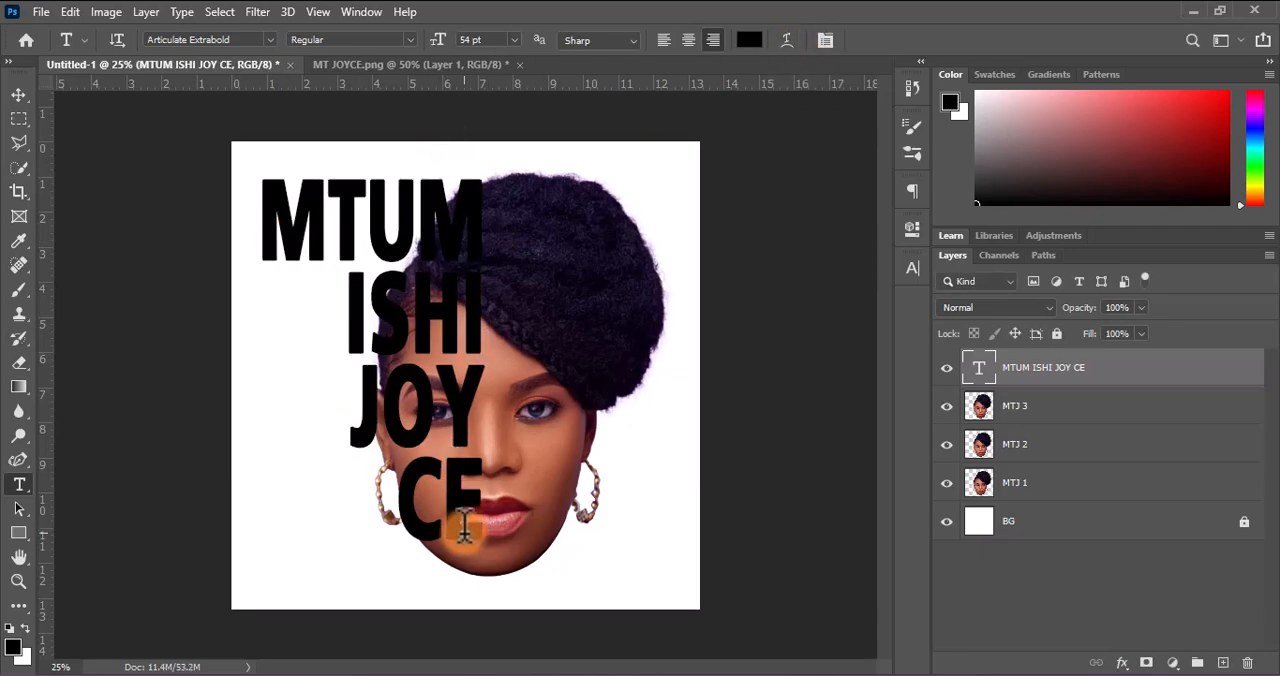
Move the text block about 0.38 cm right and 1.05 cm down to the chin line, and place a horizontal guide along its bottom edge
click(18, 94)
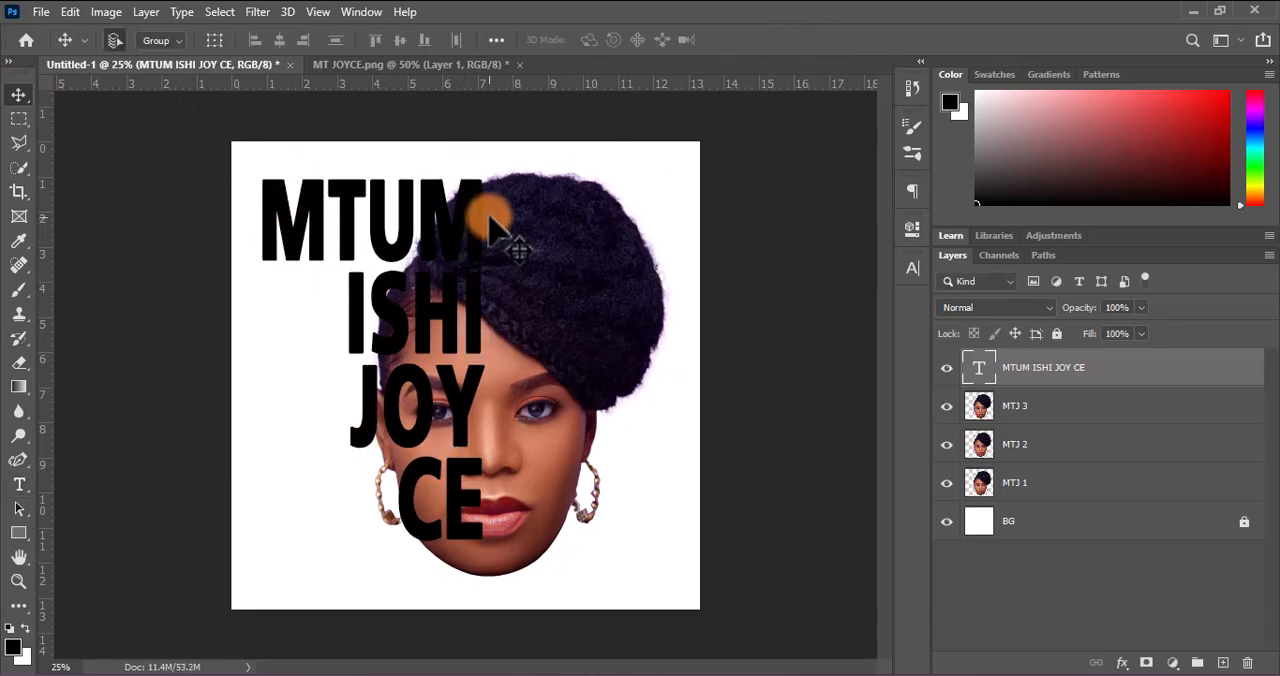
drag(488, 216, 490, 258)
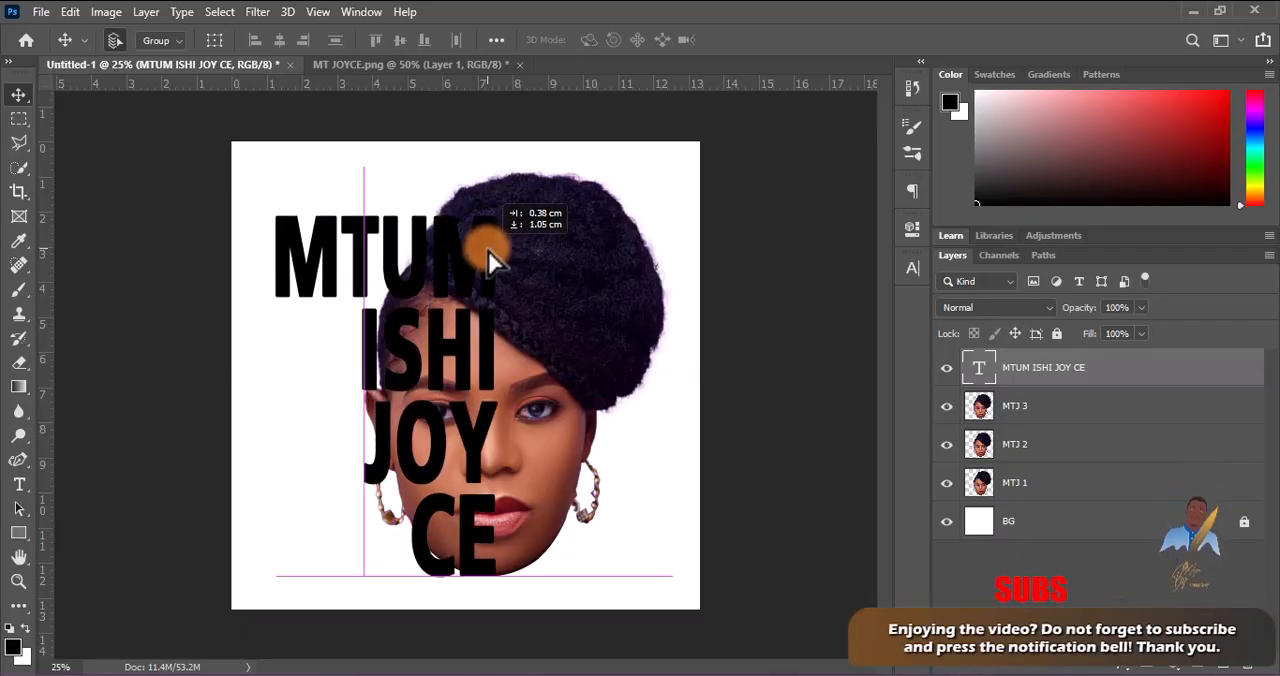
drag(528, 84, 566, 581)
drag(472, 458, 472, 460)
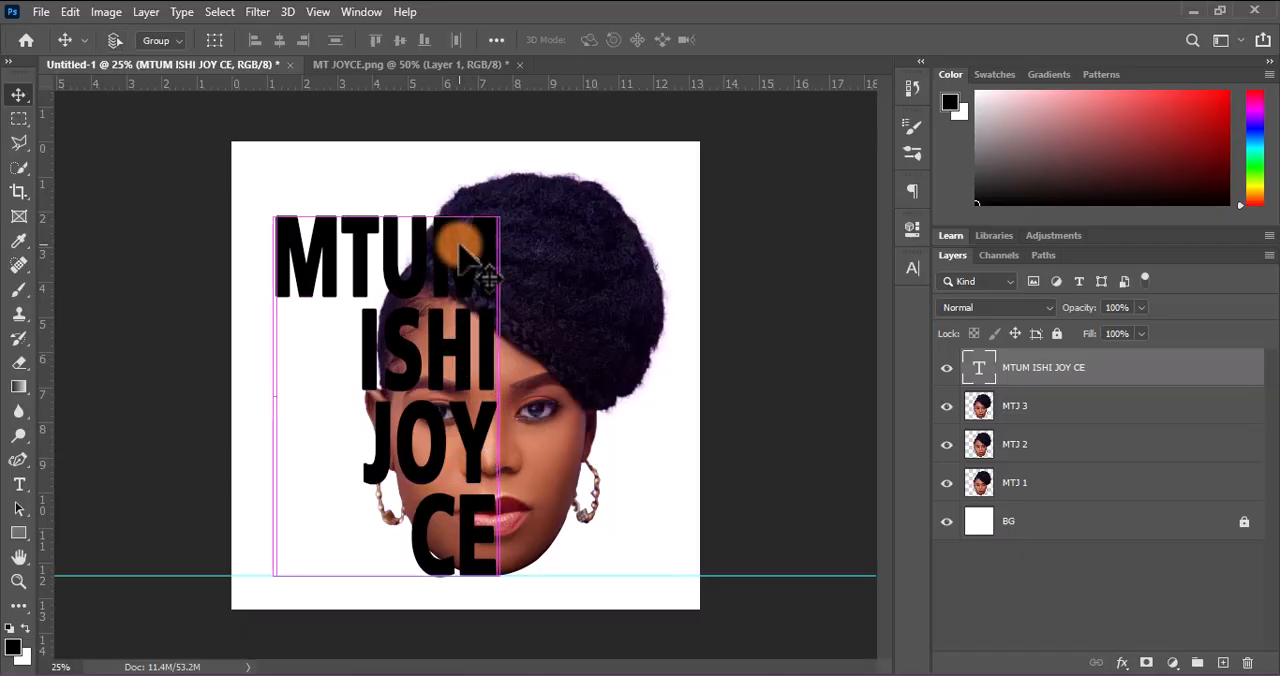
Scale the text block proportionally to about 108%, keeping its bottom edge on the guide
key(ctrl+t)
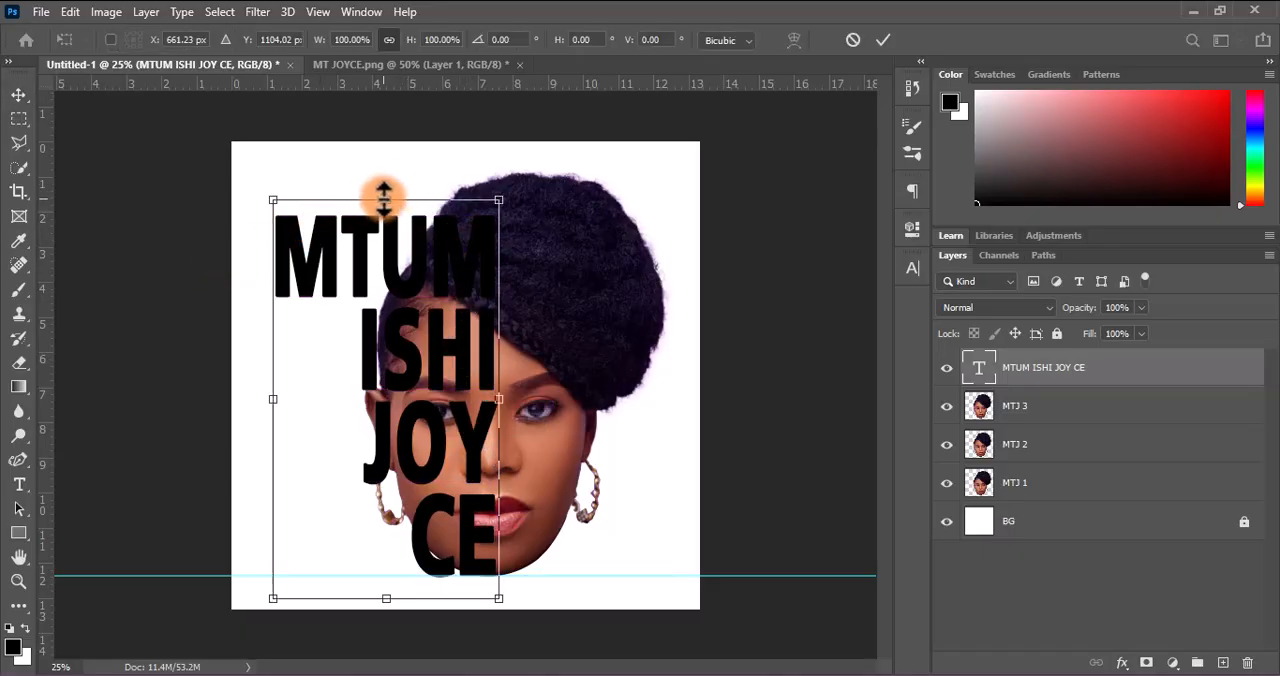
drag(384, 198, 388, 168)
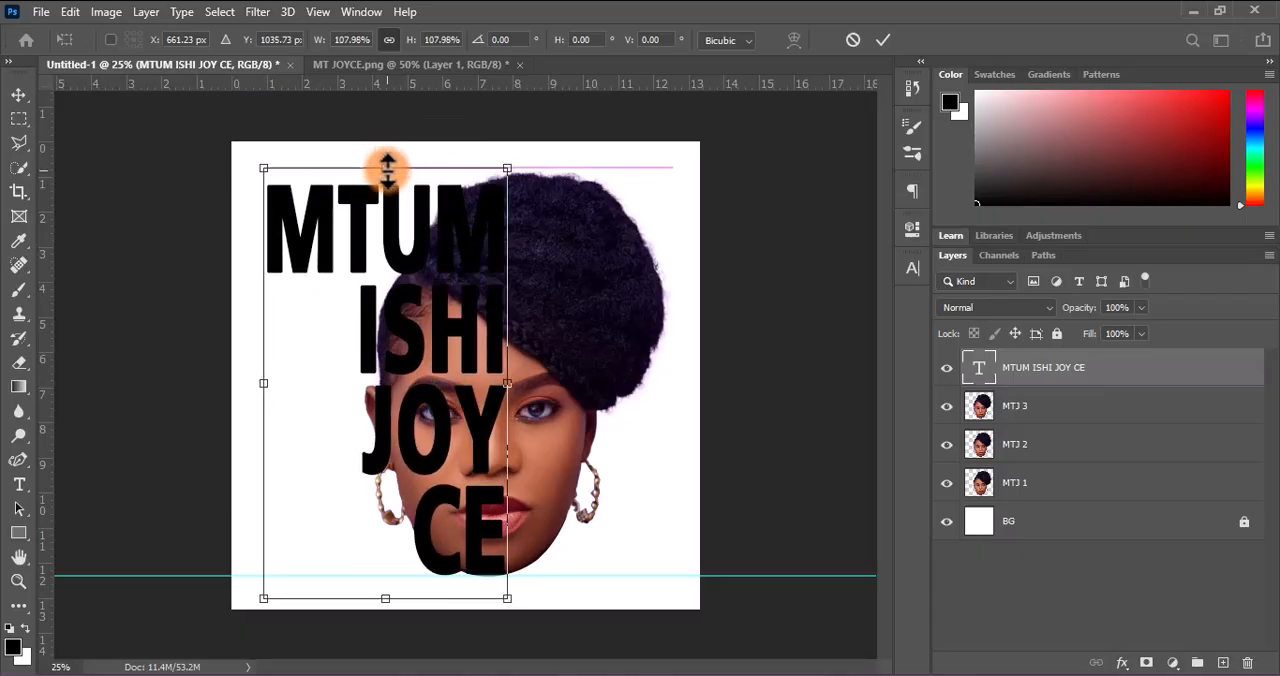
click(881, 40)
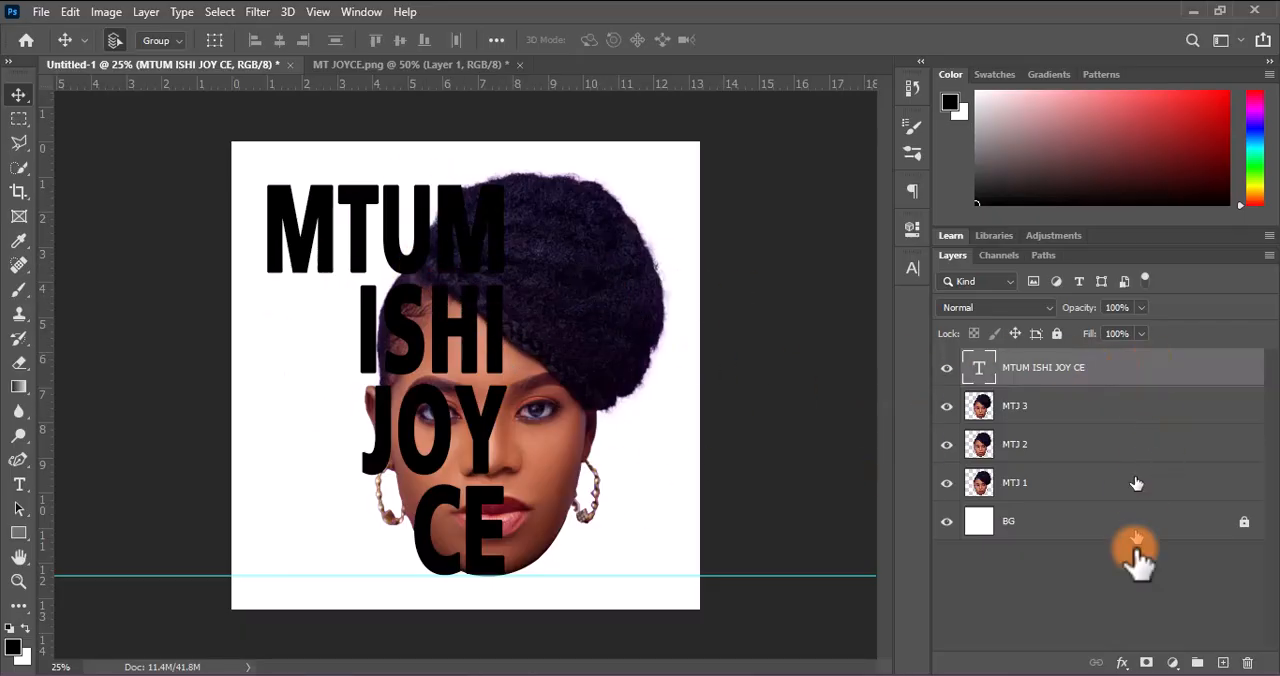
Place the text layer directly below MTJ 3 and clip MTJ 3 to the text with a clipping mask
drag(1058, 375, 1051, 420)
click(1015, 372)
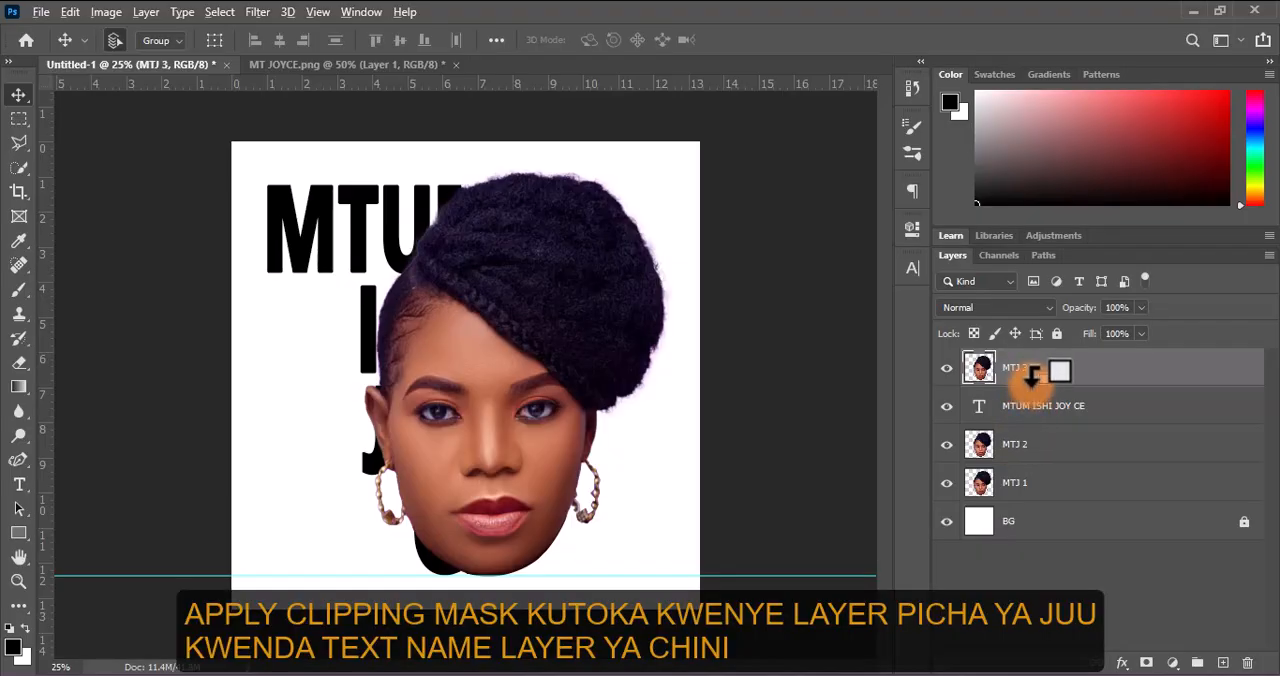
alt+click(1032, 375)
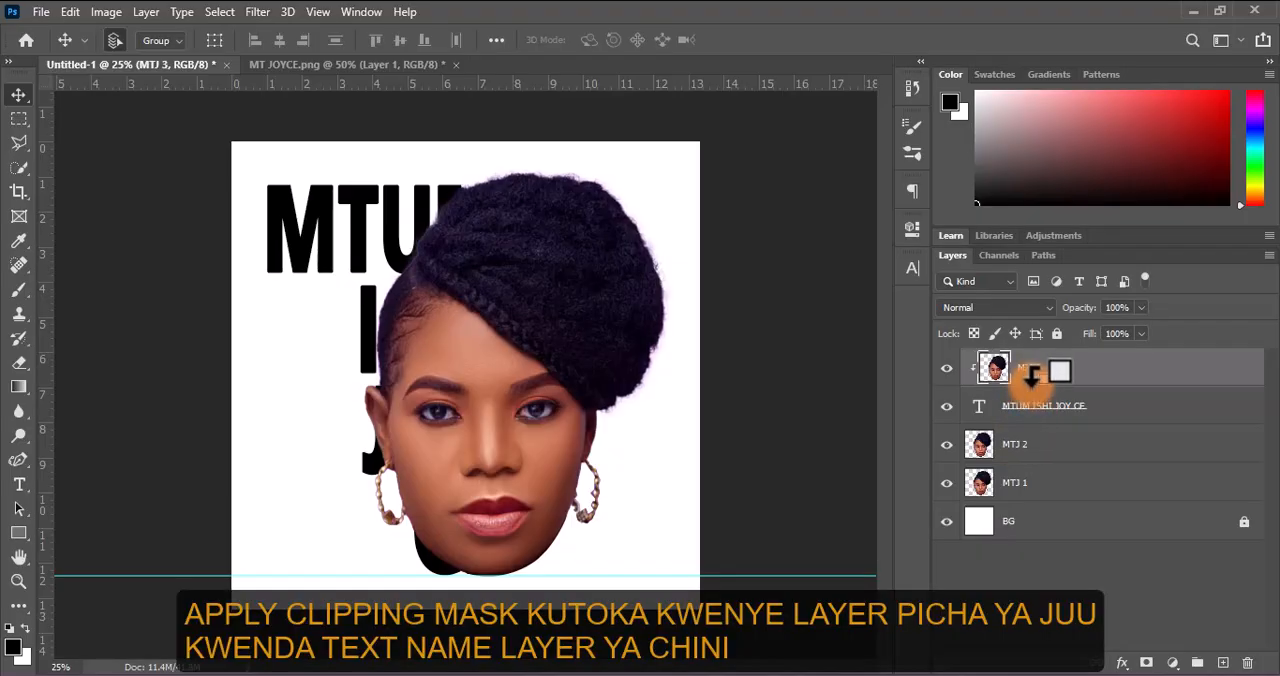
Check the lower head layers MTJ 2 and MTJ 1 by hiding and showing each, keeping MTJ 3 selected
click(946, 444)
click(946, 484)
click(946, 484)
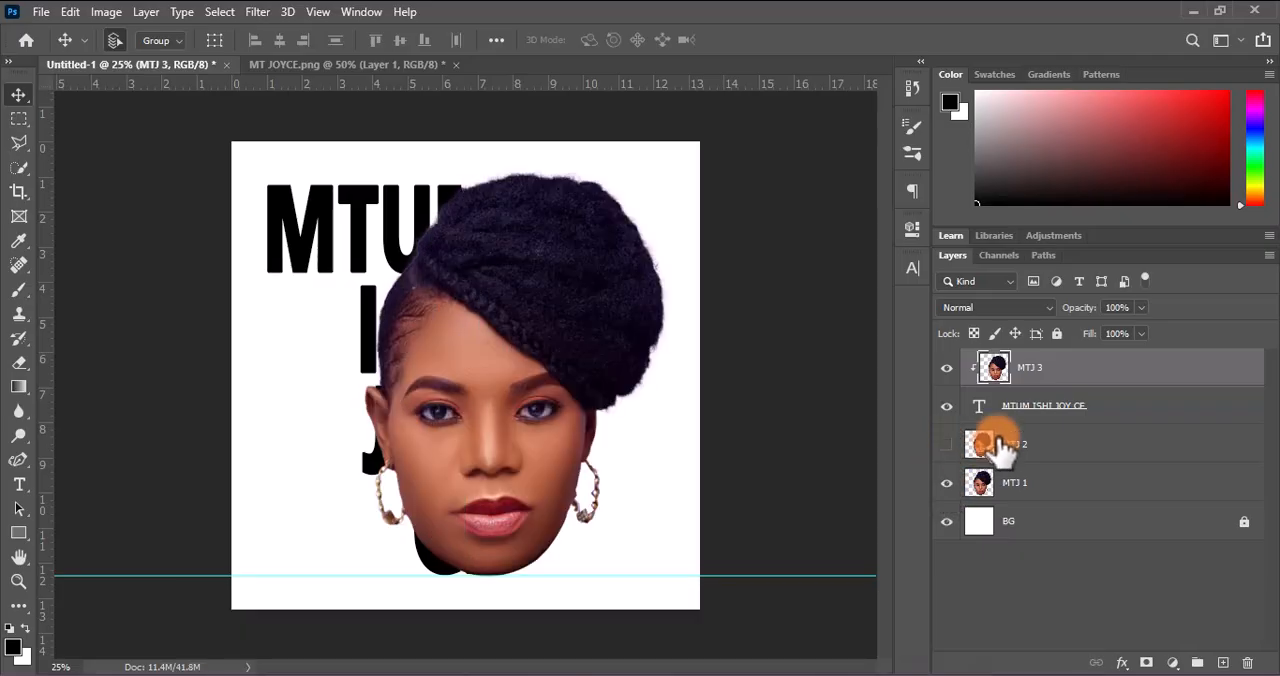
click(946, 444)
click(1043, 450)
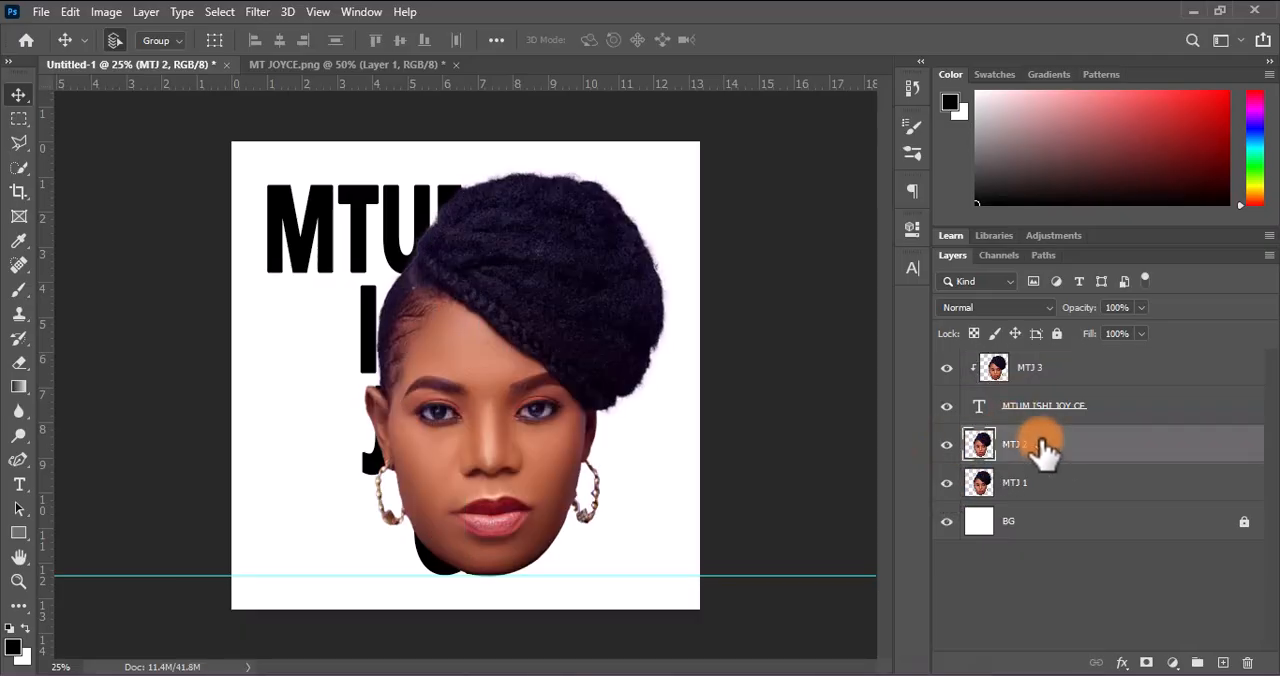
click(1037, 367)
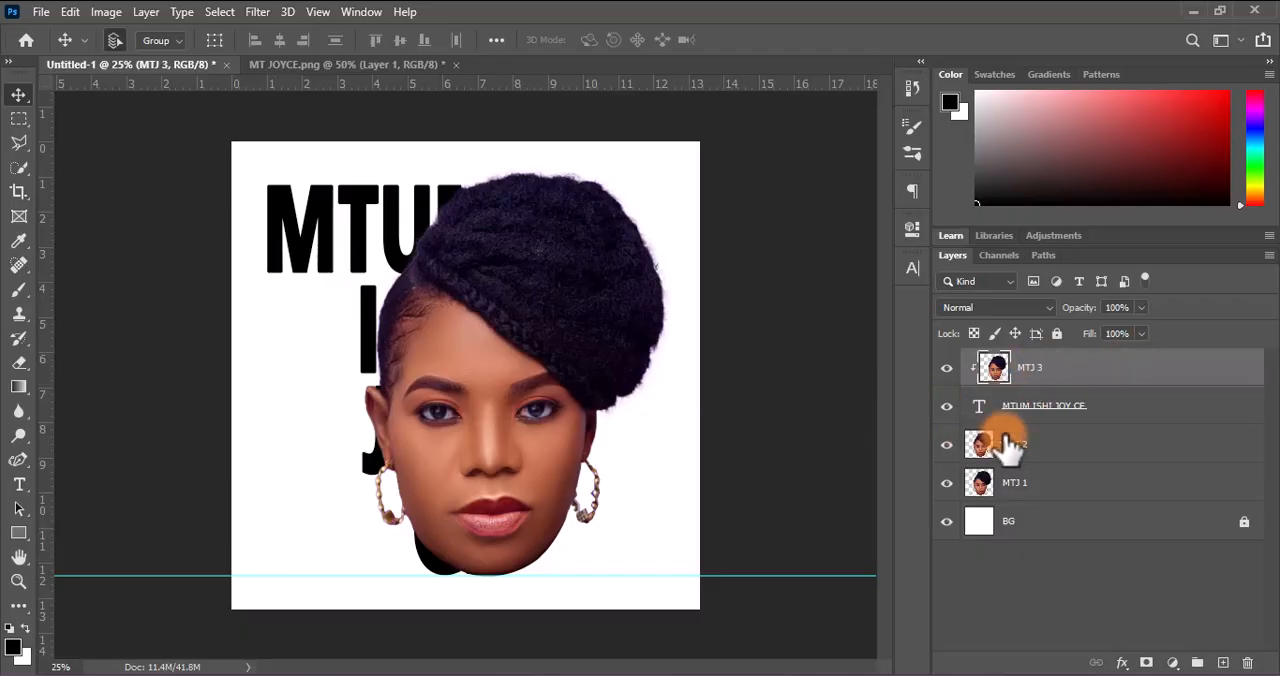
Hide layers MTJ 2 and MTJ 1 and place a vertical guide along the right edge of the stacked text
click(946, 444)
click(946, 484)
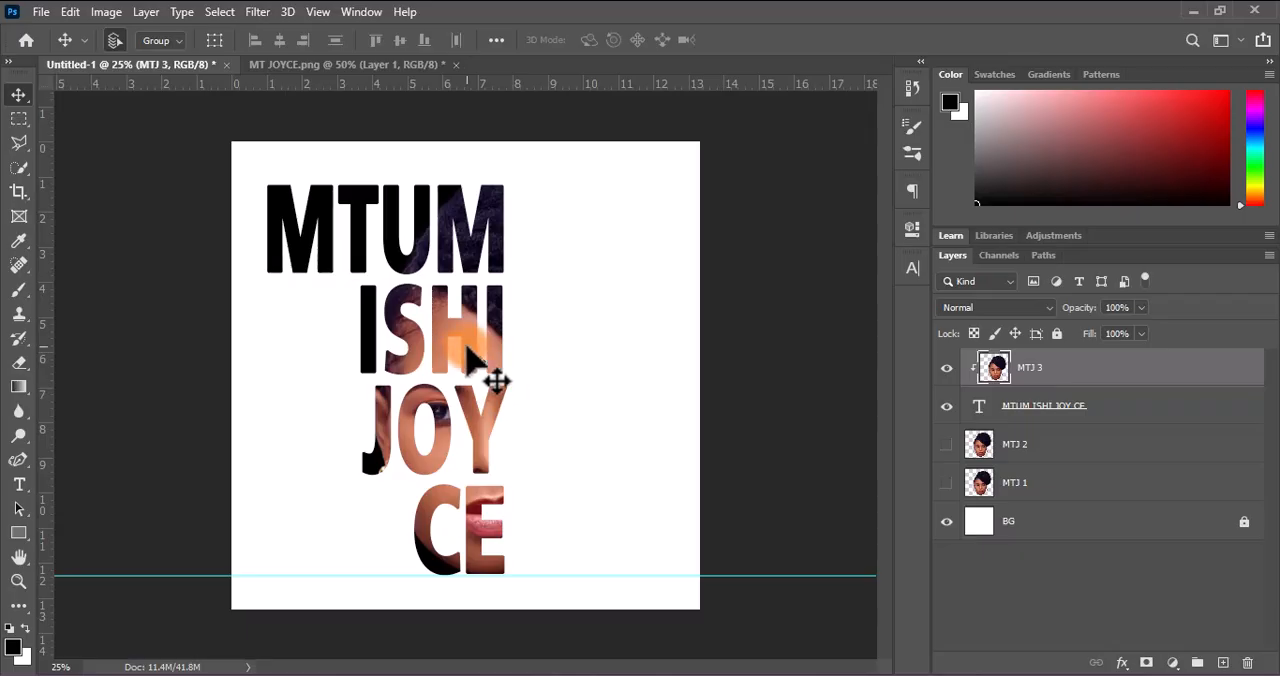
drag(43, 292, 506, 350)
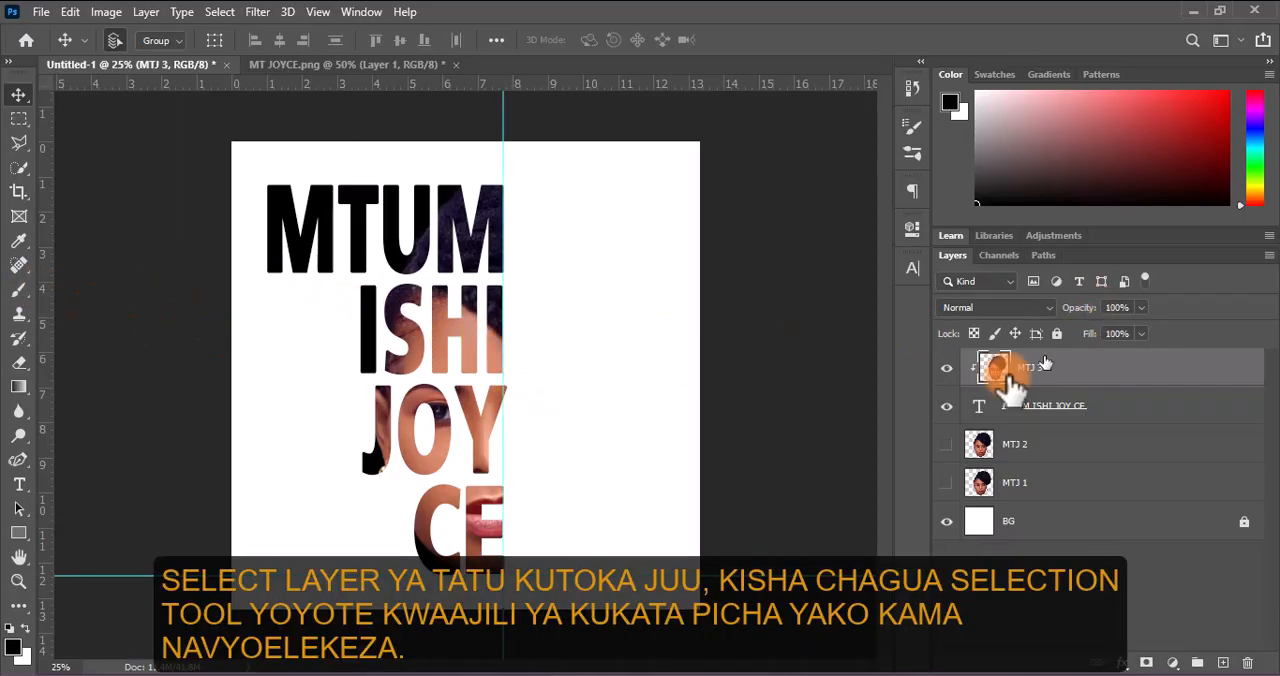
Make layer MTJ 2 visible and add a layer mask to it
click(946, 444)
click(1020, 444)
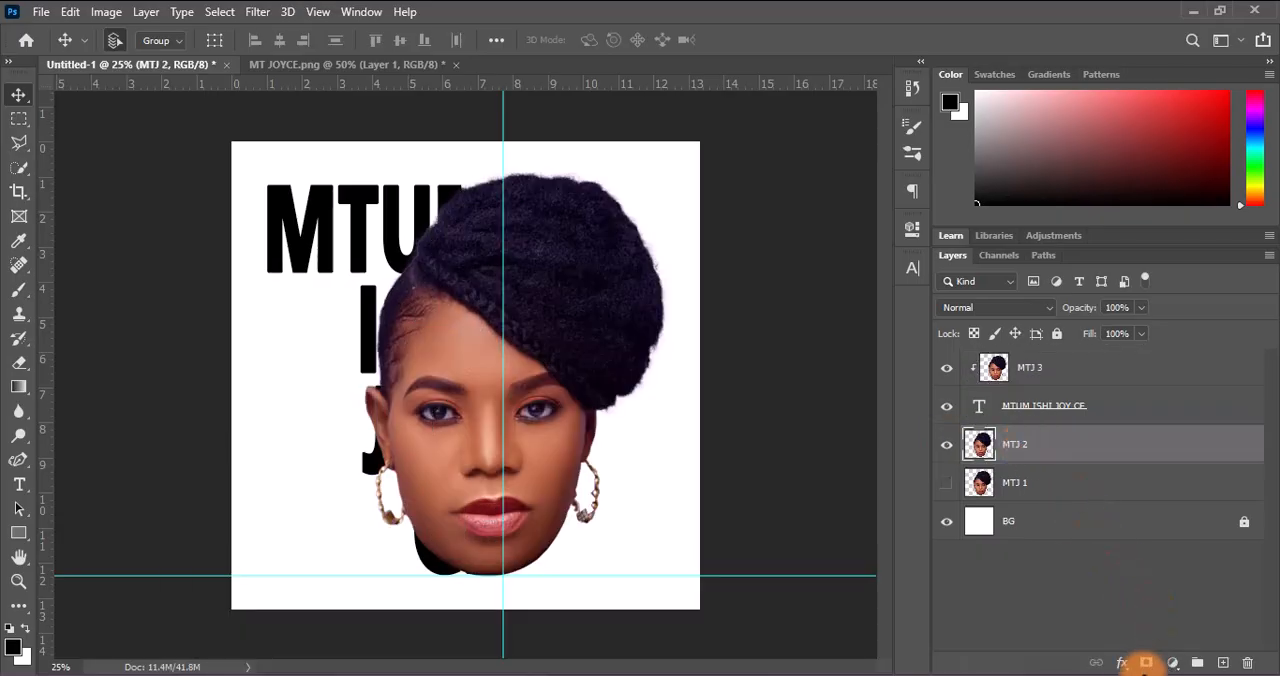
click(1148, 665)
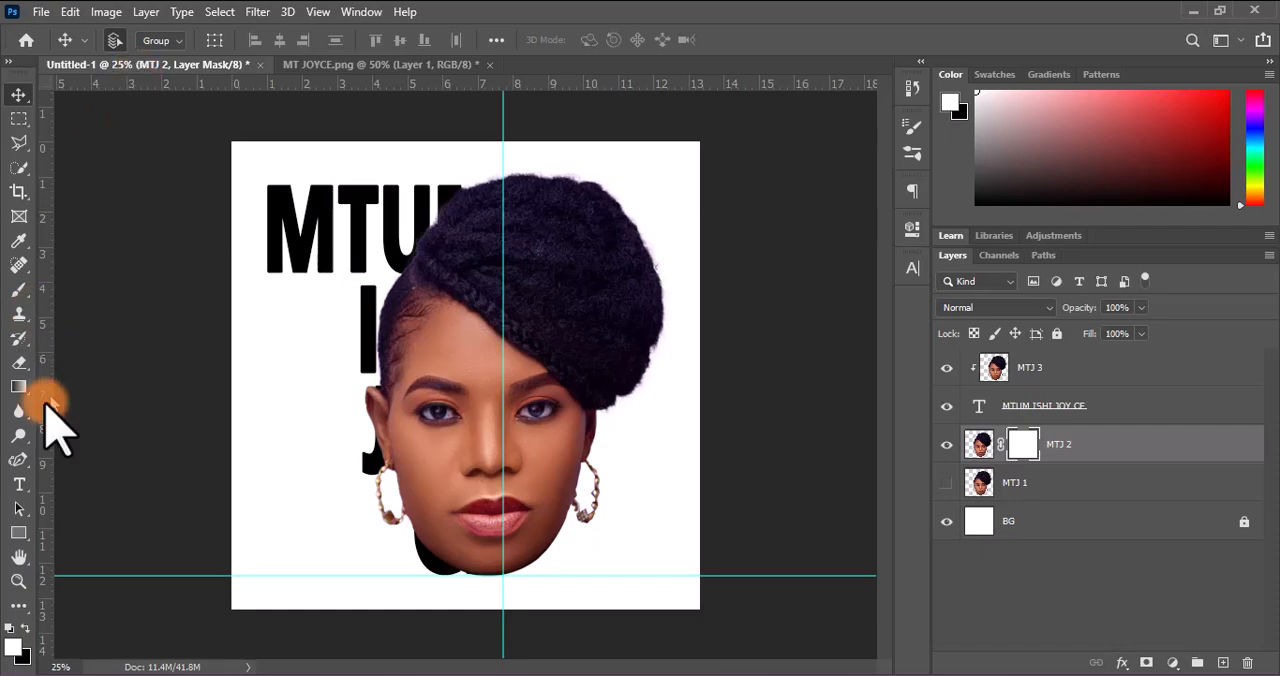
Outline everything left of the vertical guide with the Polygonal Lasso and hide that half of MTJ 2 on its mask
click(19, 142)
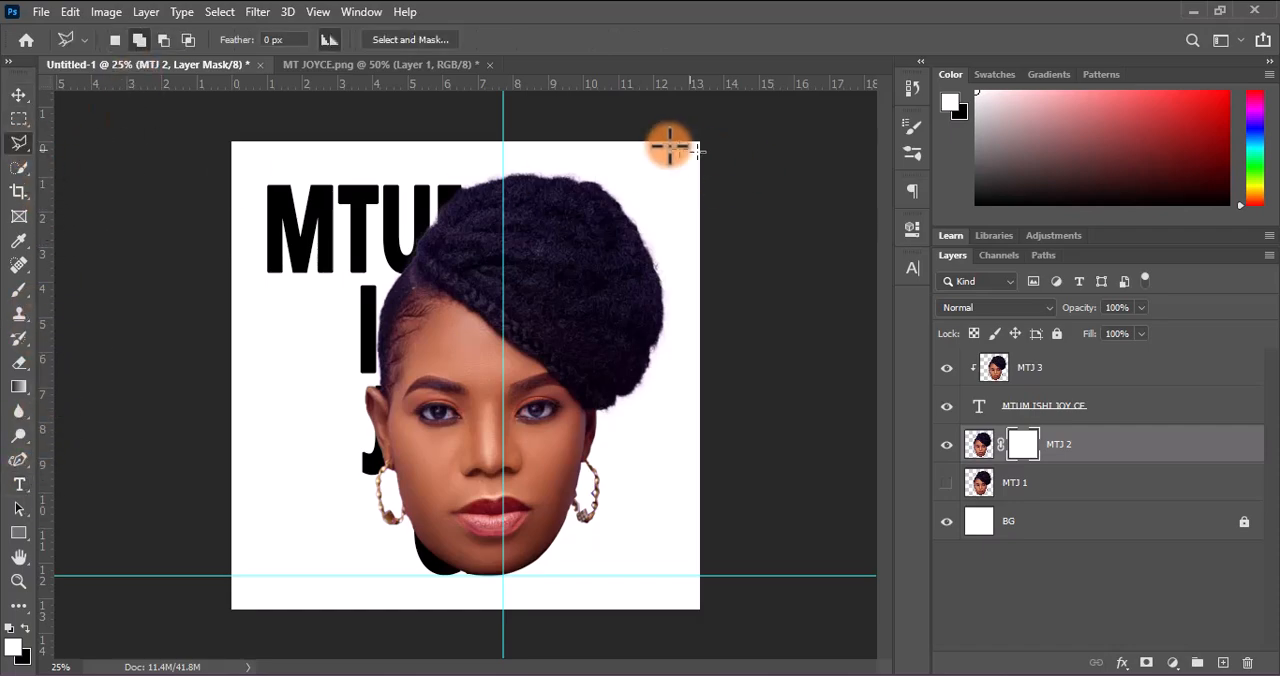
click(503, 110)
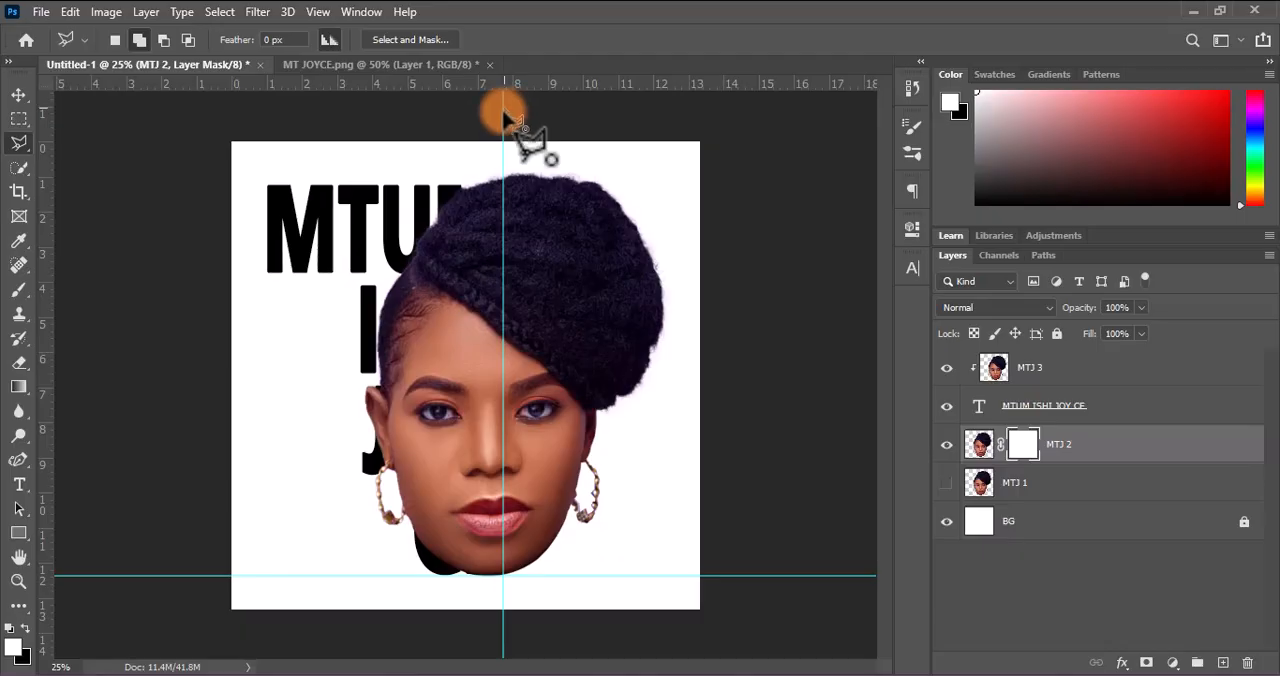
click(503, 631)
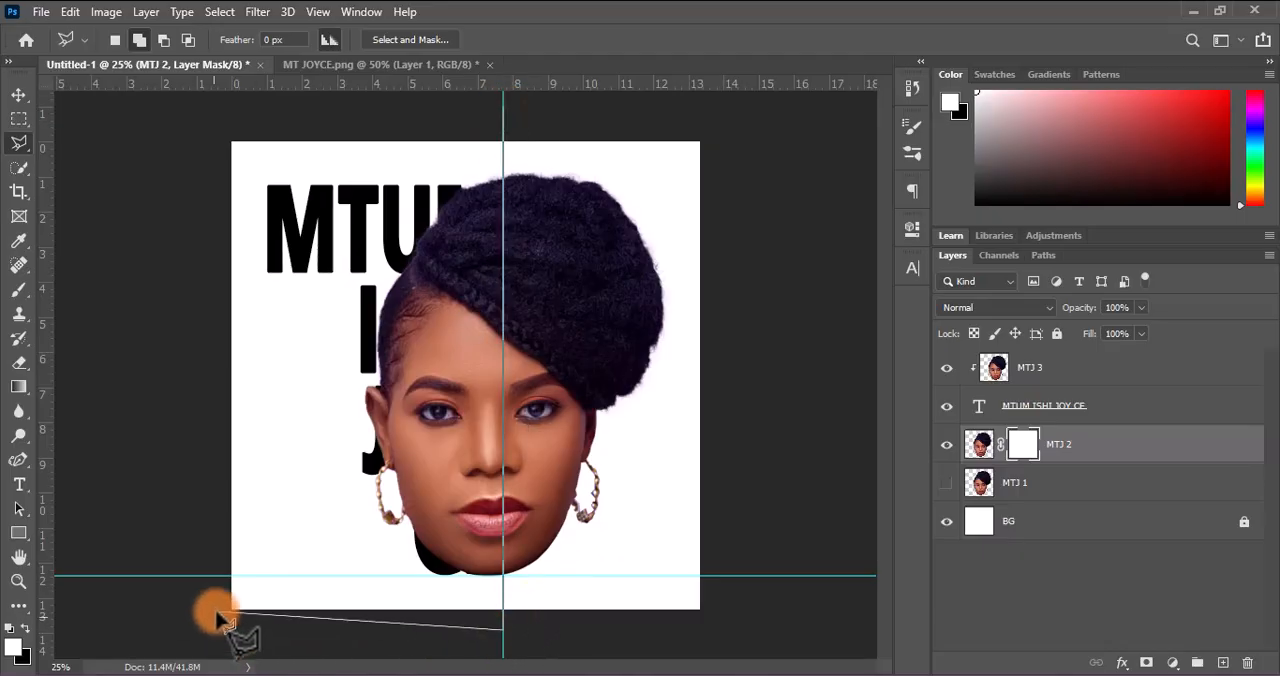
click(216, 608)
click(172, 160)
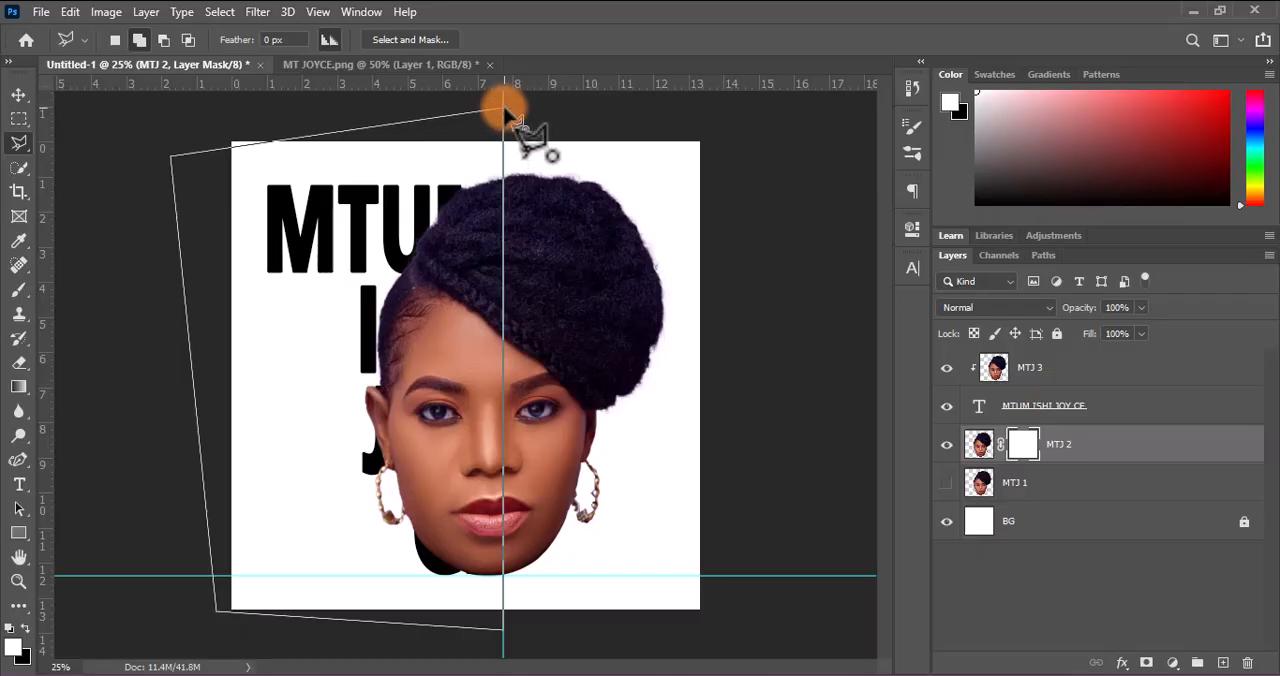
click(503, 110)
key(Delete)
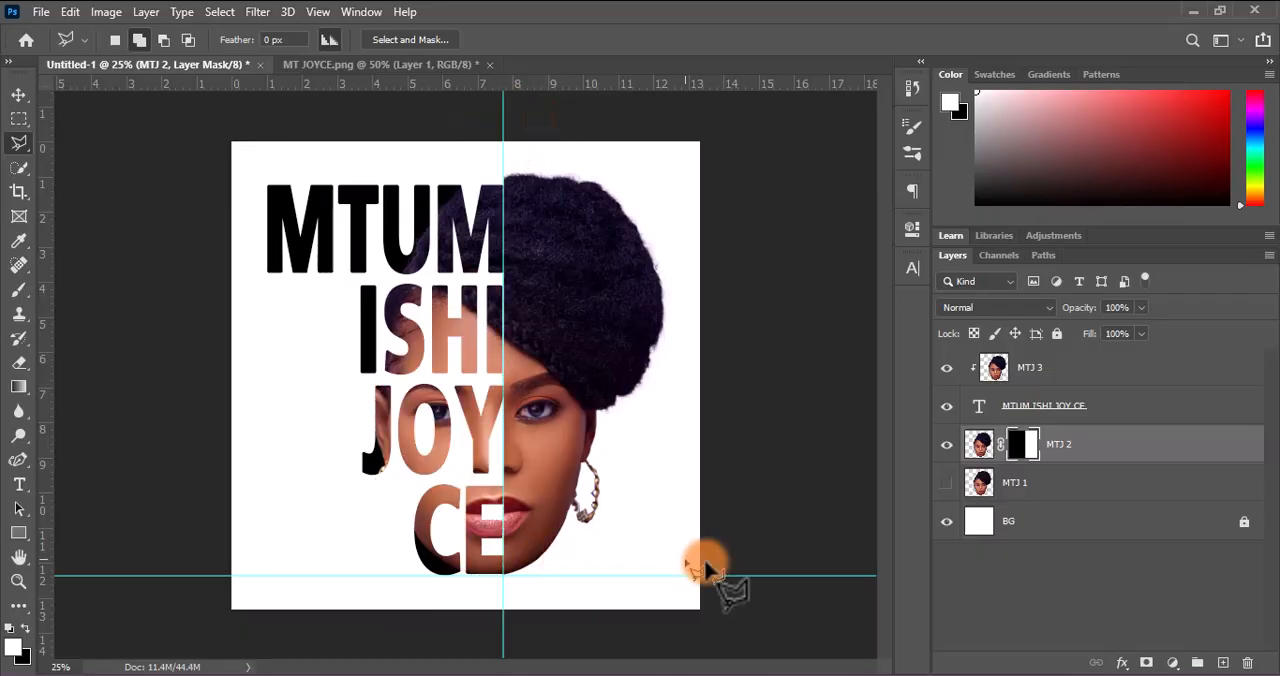
Make layer MTJ 1 visible and reduce its fill to 40%
click(947, 484)
click(947, 484)
click(947, 484)
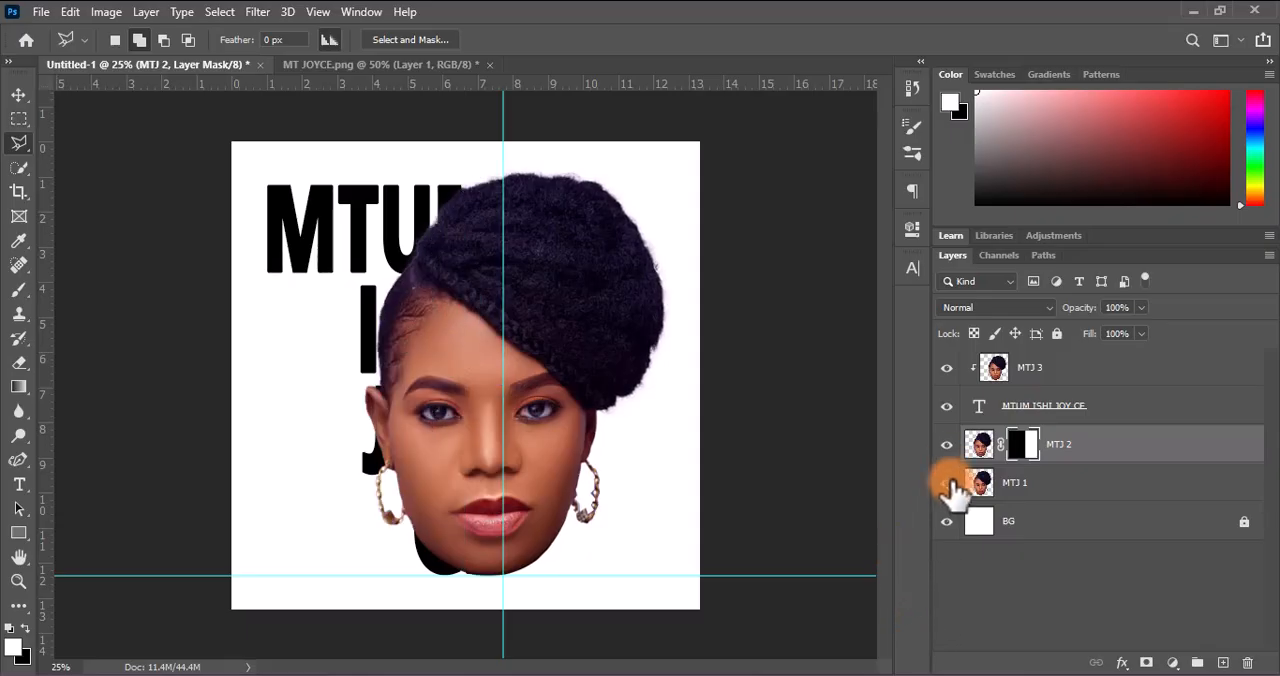
click(947, 484)
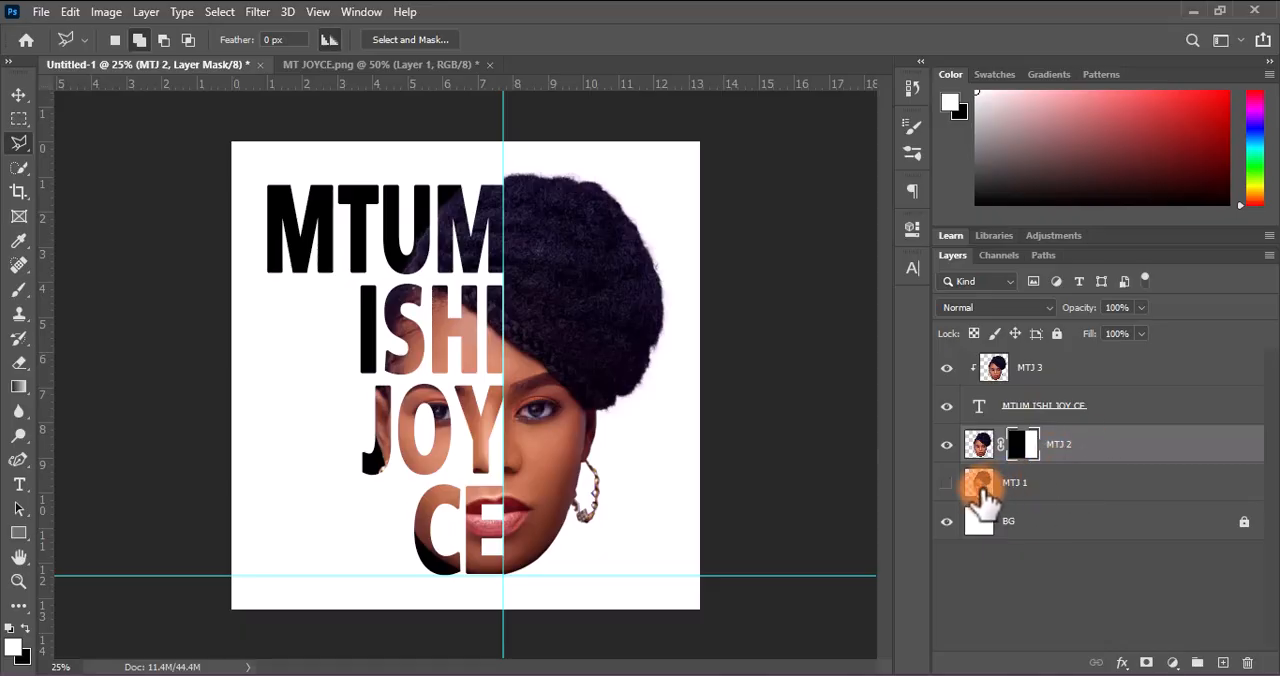
click(947, 484)
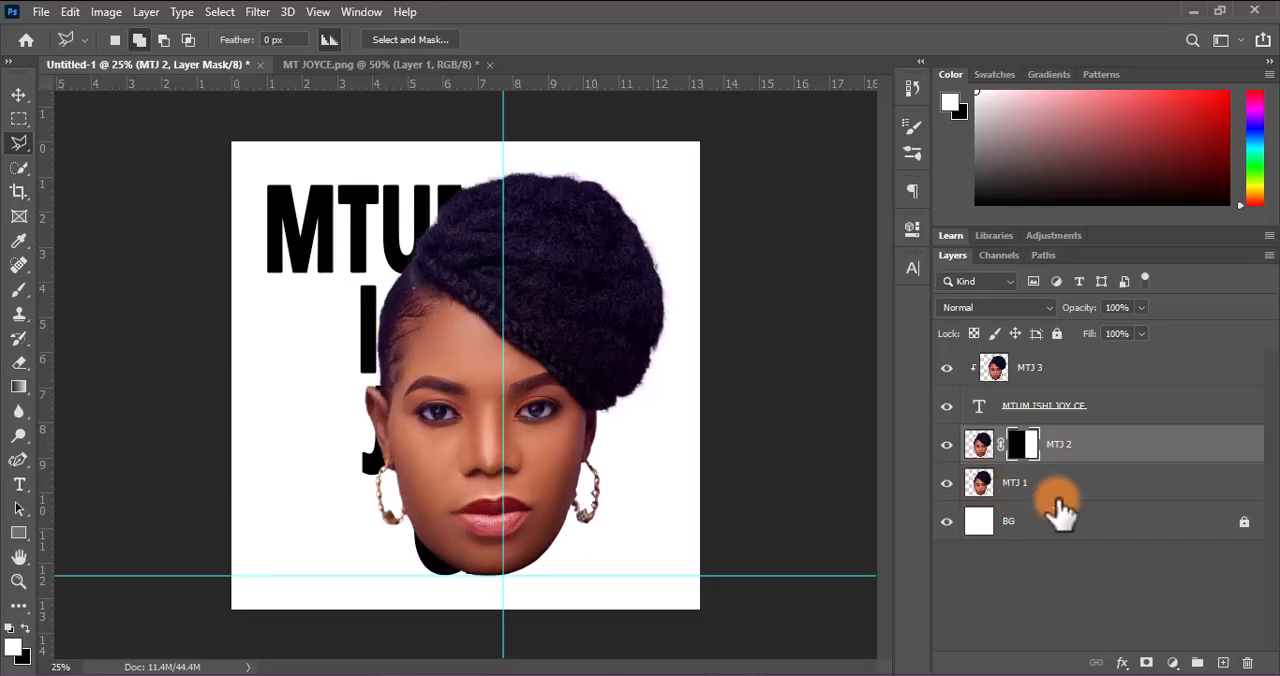
click(1055, 492)
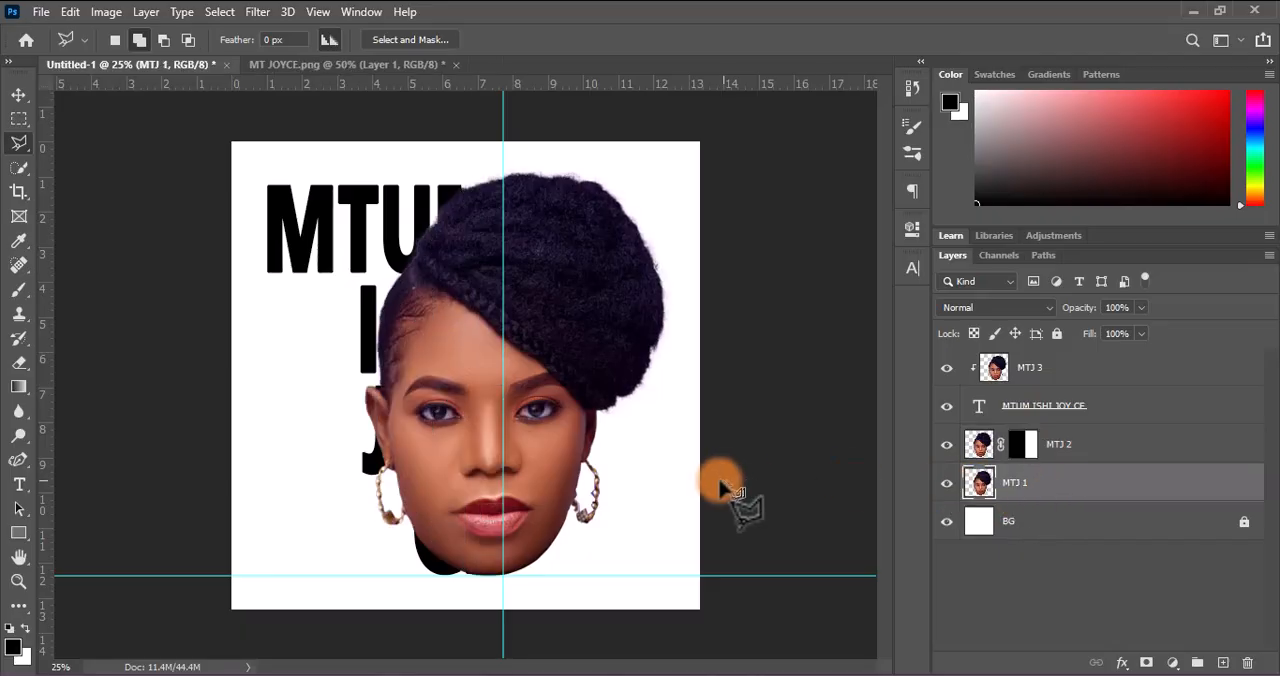
click(1141, 333)
drag(1140, 358, 1091, 358)
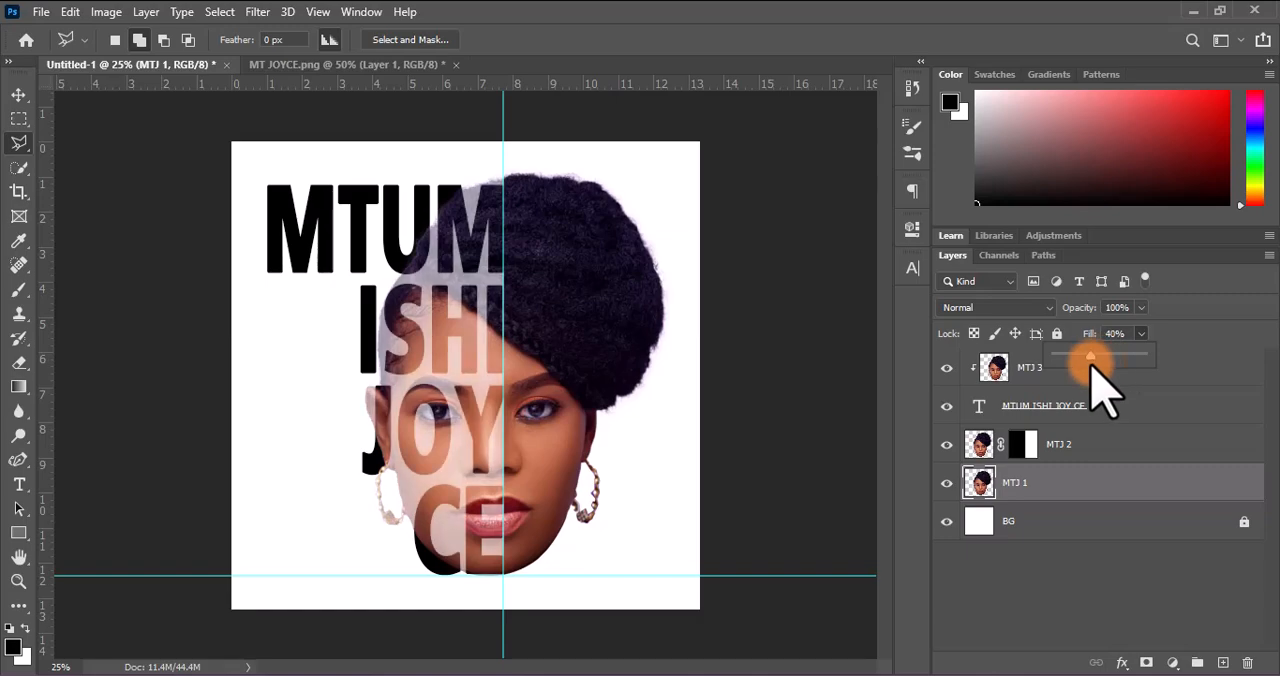
Select the chin sliver below the letter E, up to the vertical guide, with the Polygonal Lasso on MTJ 1
scroll(510, 528, up, 4)
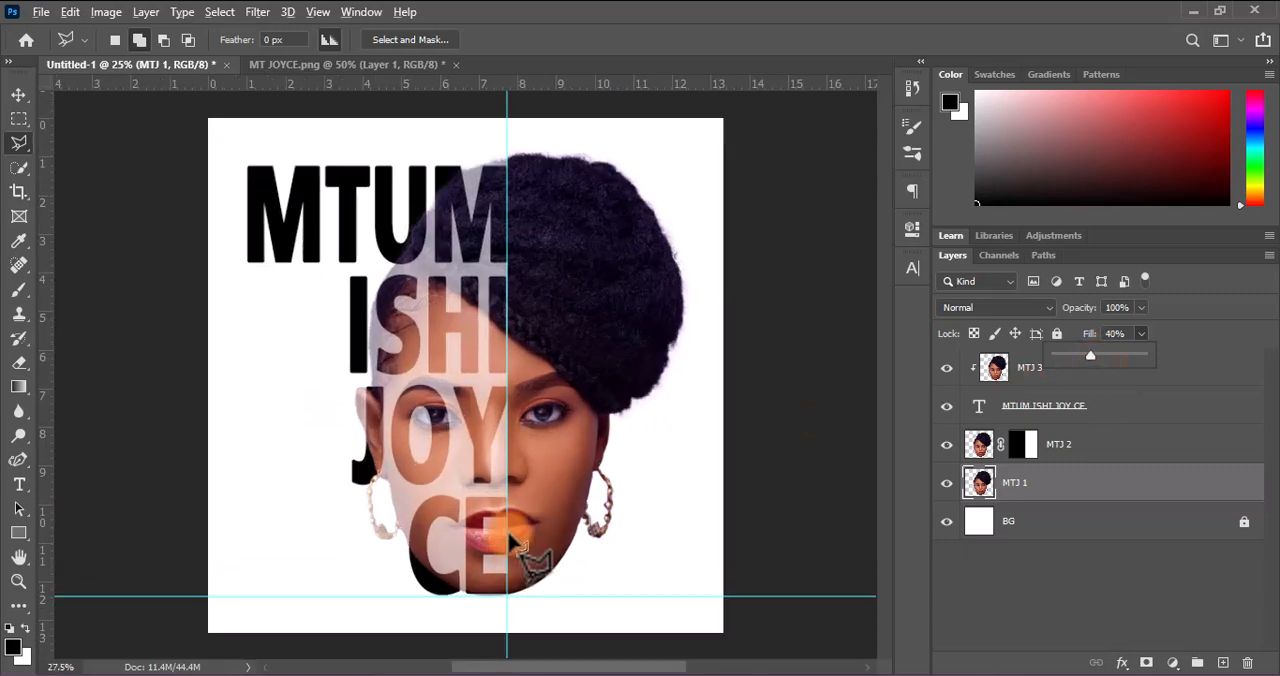
scroll(515, 528, up, 2)
drag(480, 585, 482, 323)
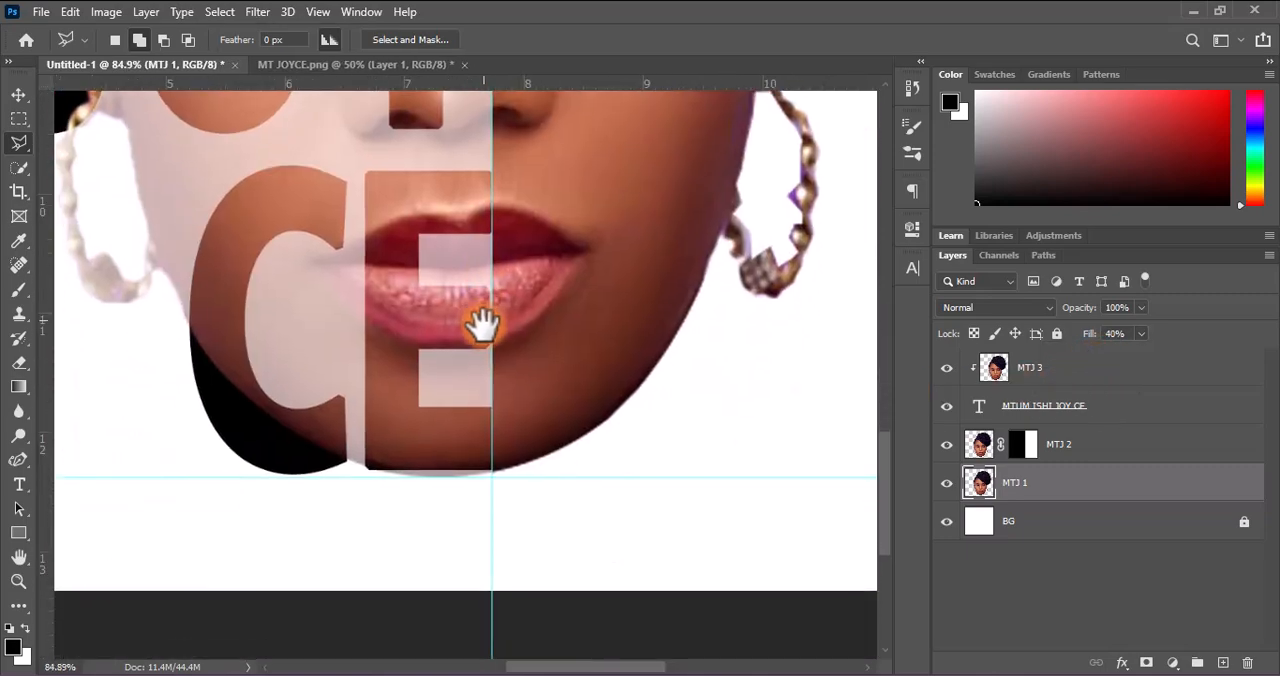
scroll(515, 410, up, 2)
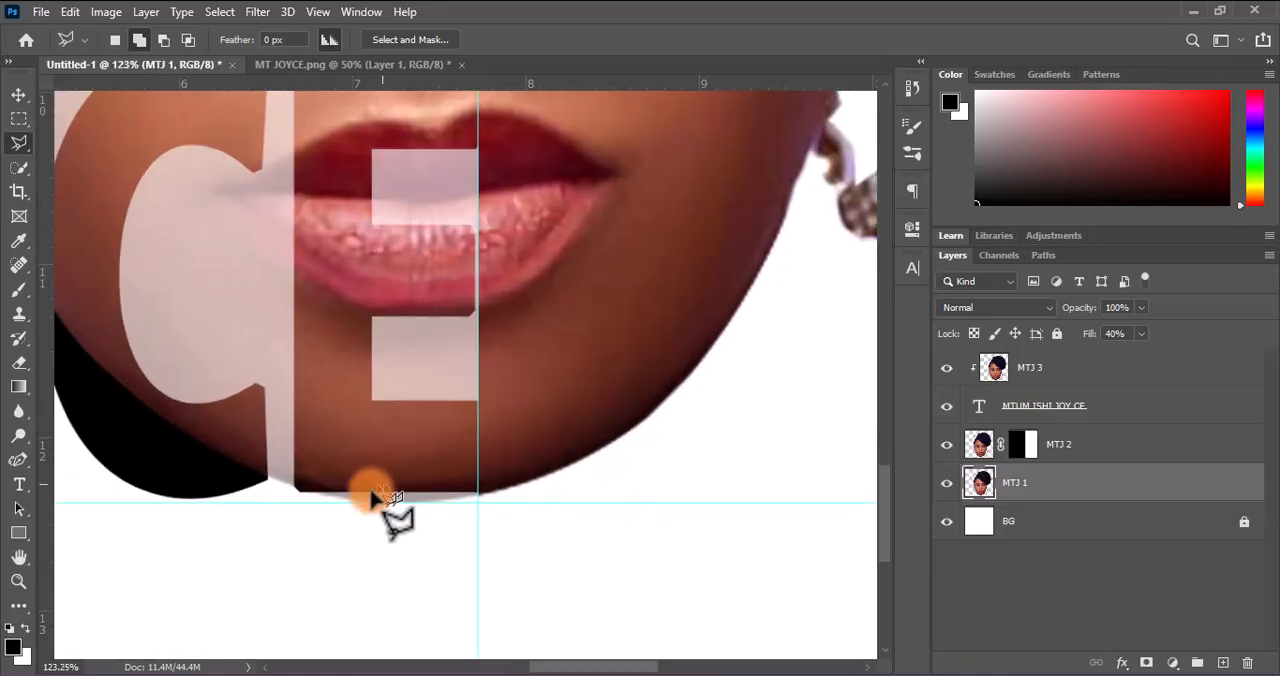
click(294, 490)
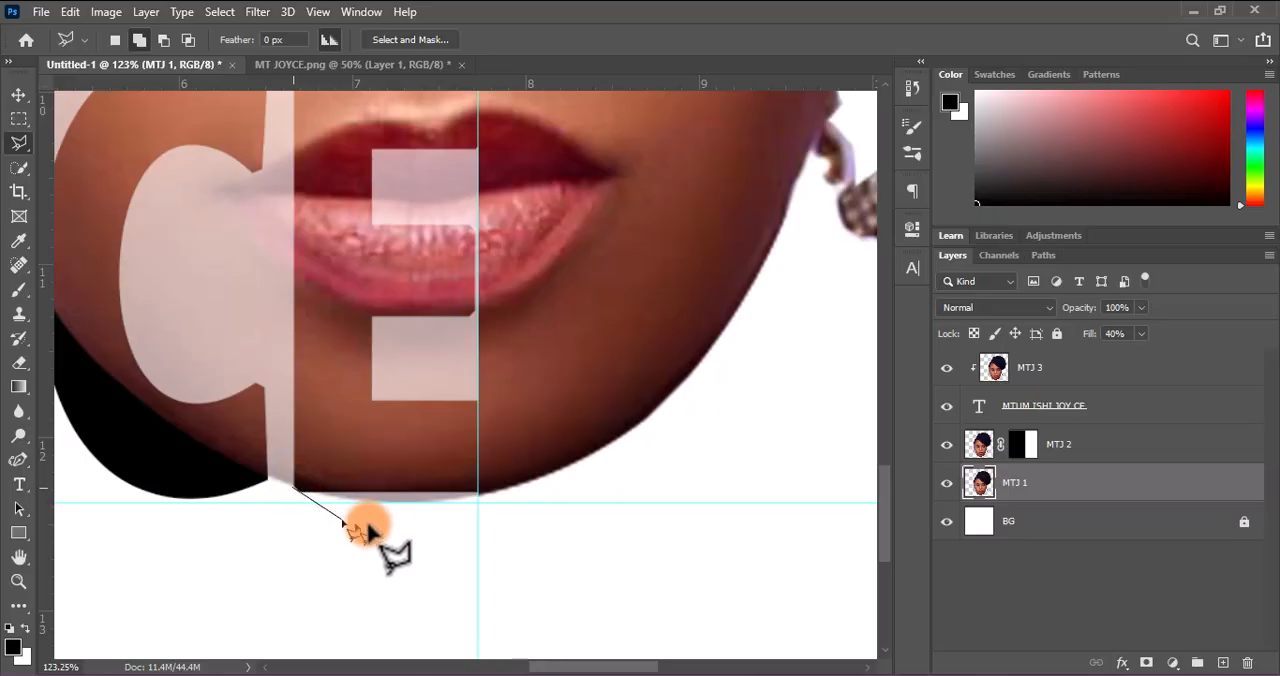
click(426, 537)
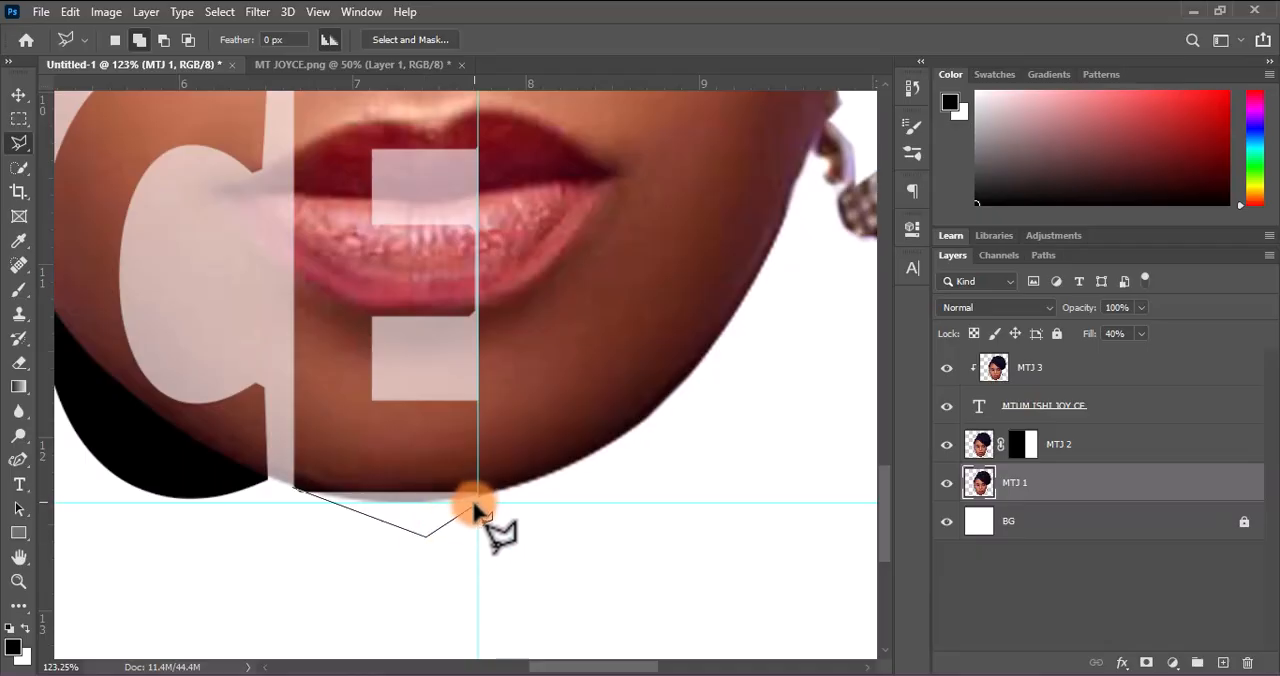
click(478, 500)
click(478, 438)
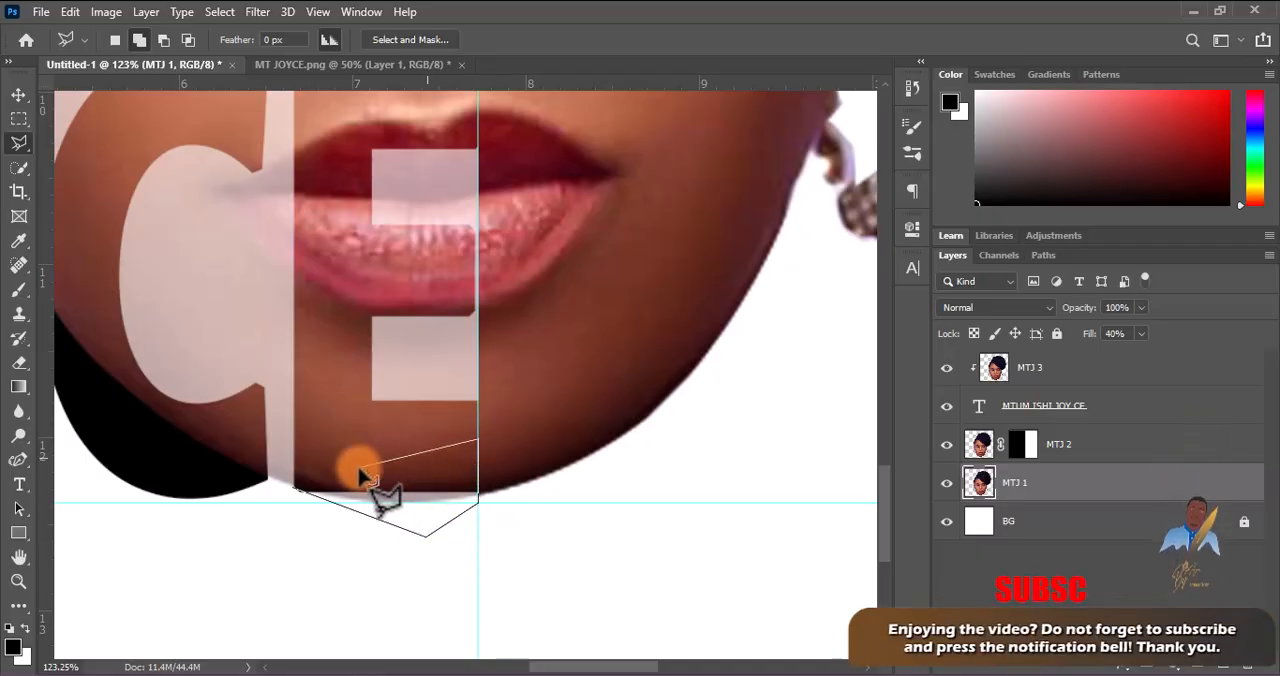
click(293, 490)
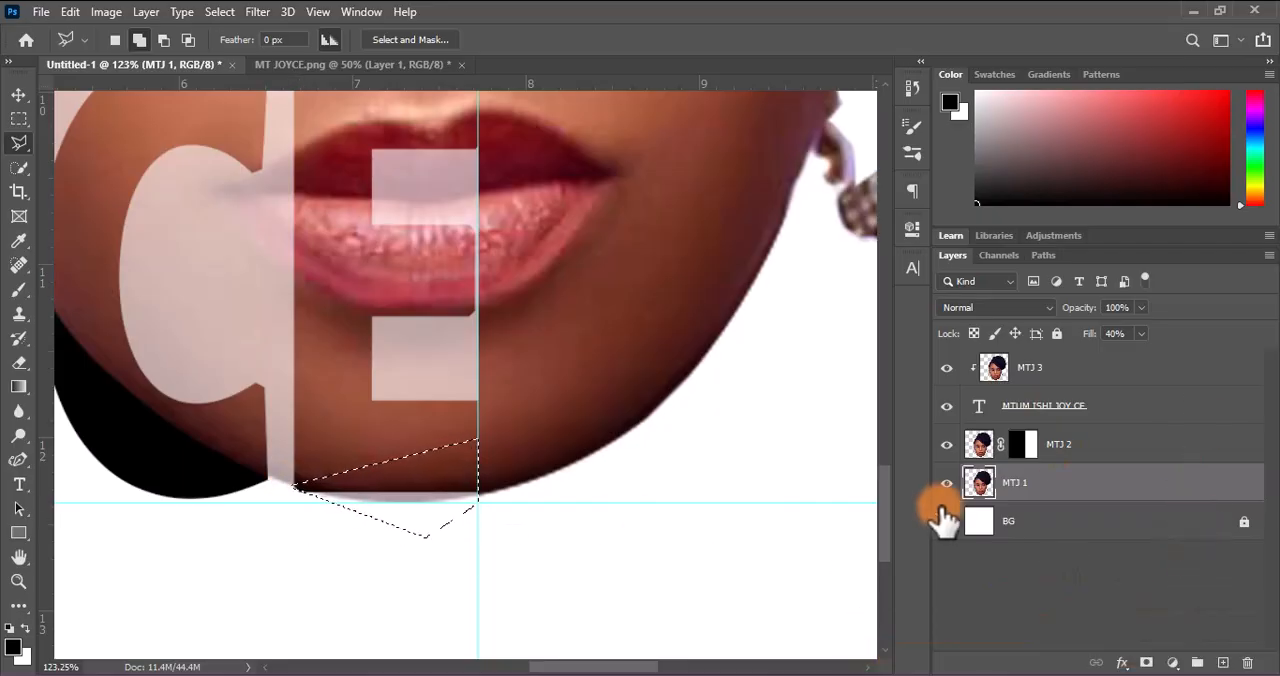
Invert the selection and delete everything on MTJ 1 except the chin sliver, then deselect
scroll(640, 315, right, 2)
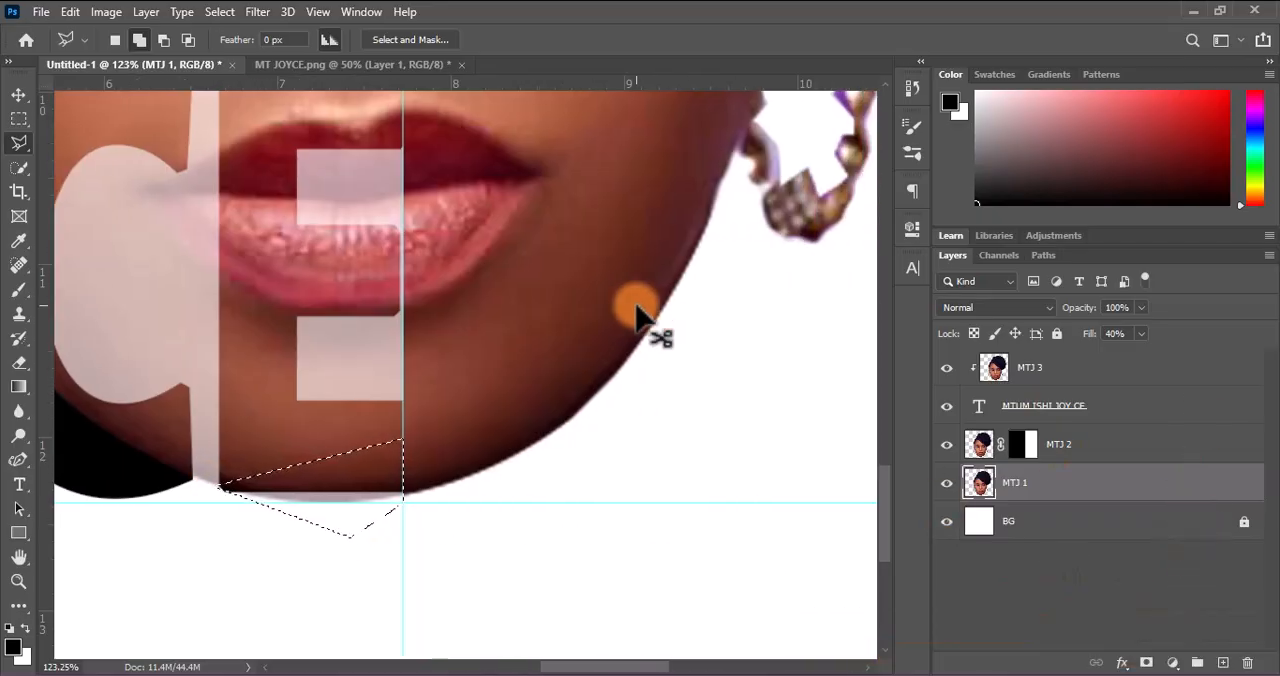
scroll(645, 318, down, 8)
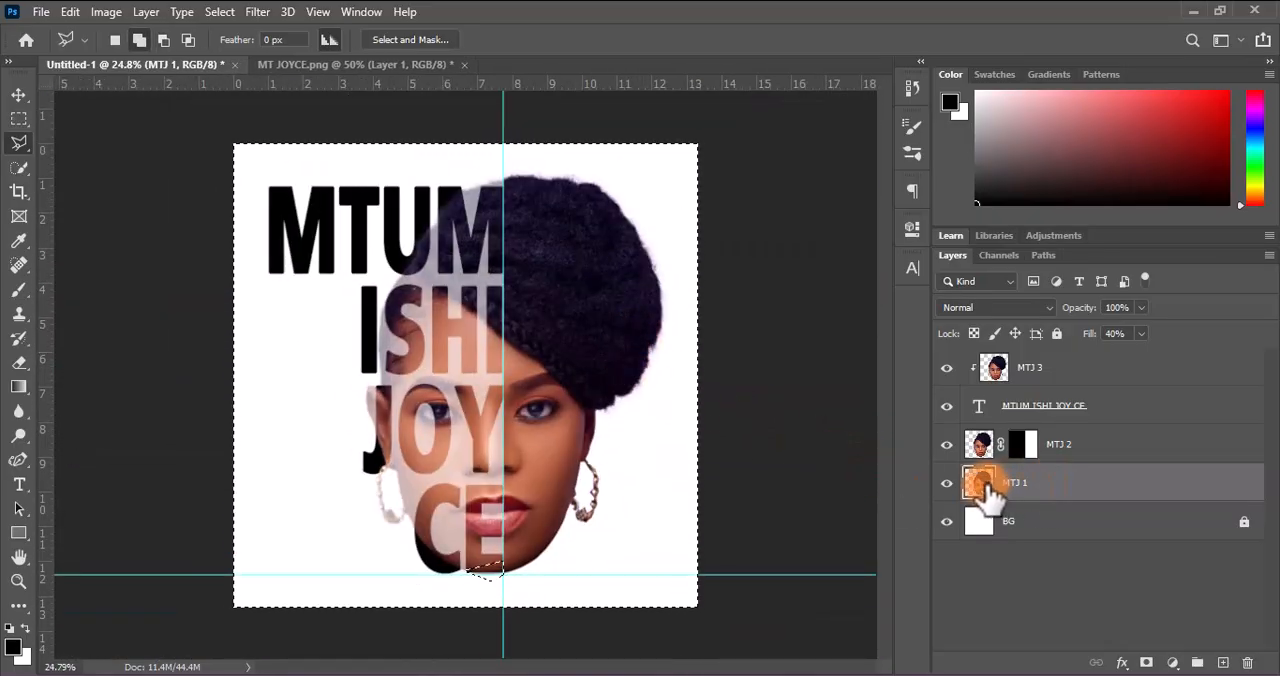
key(Delete)
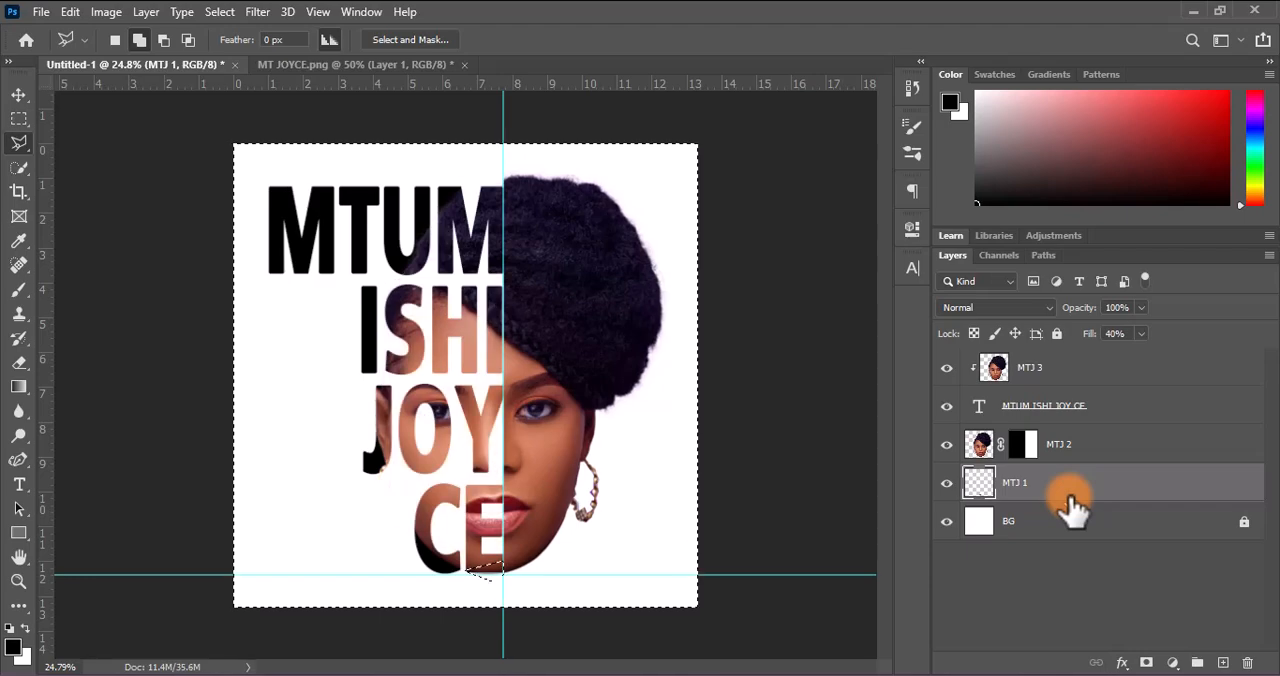
Restore the fill of layer MTJ 1 to 100%
click(1140, 333)
drag(1143, 355, 1238, 364)
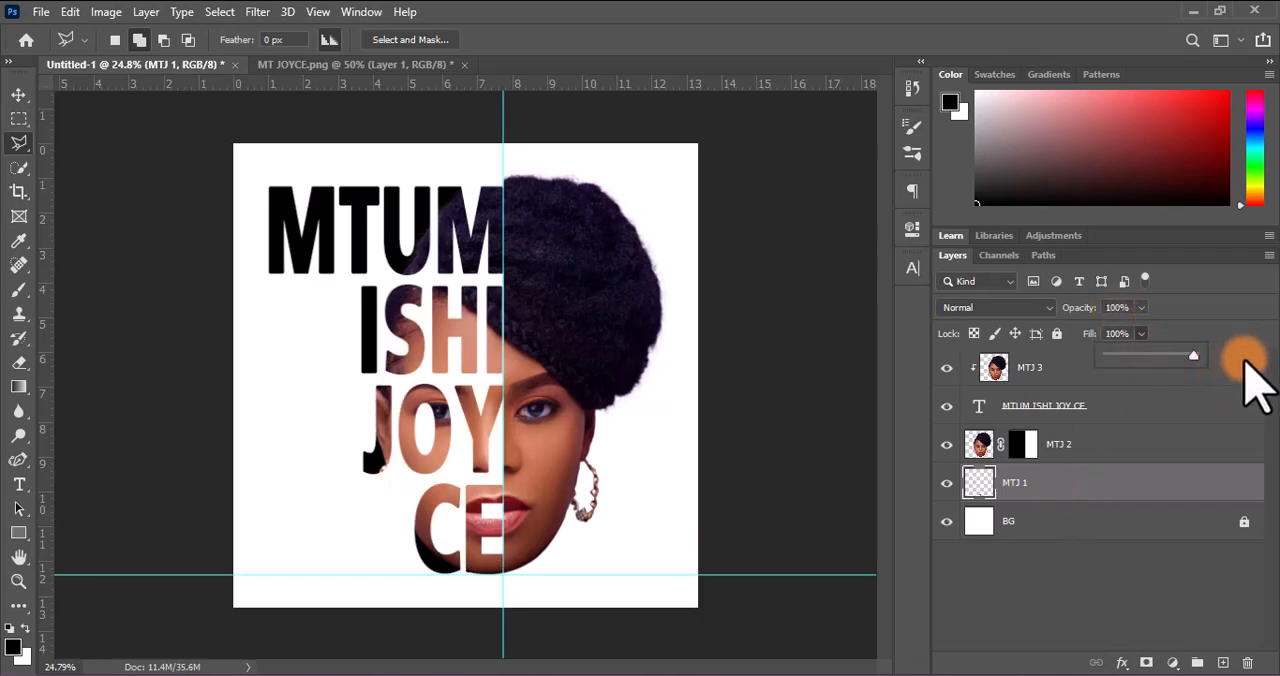
click(1083, 486)
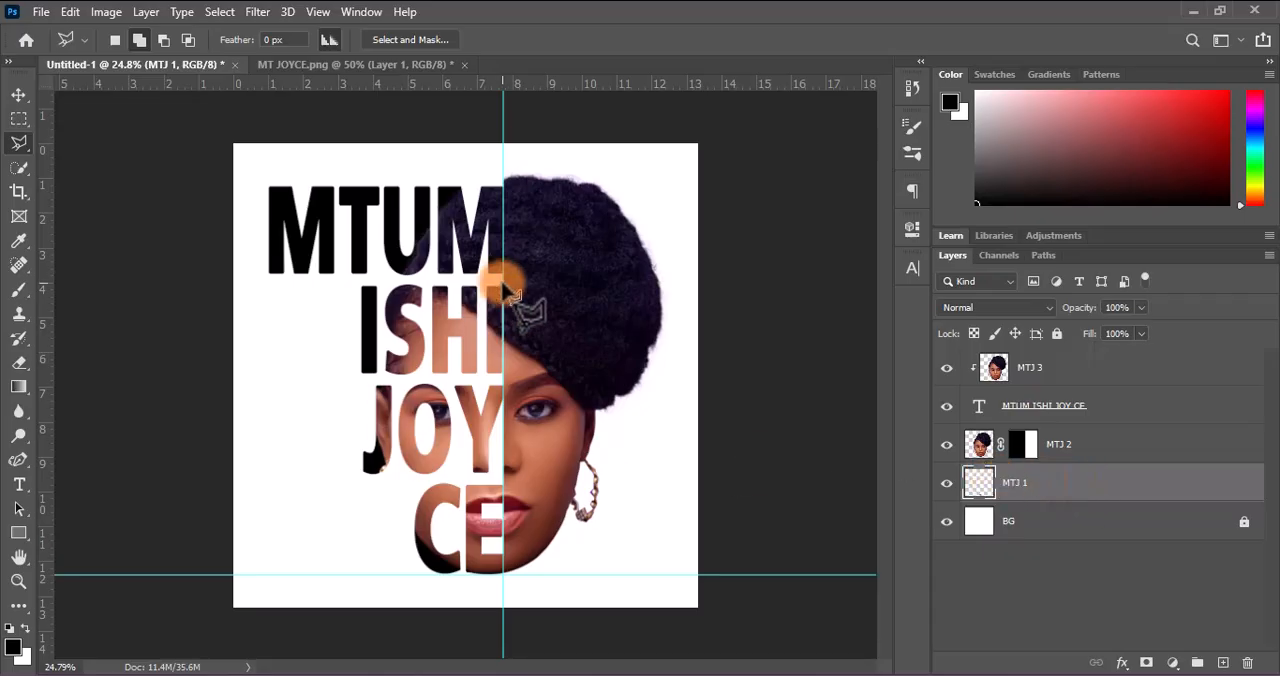
Add a new layer directly above BG, below MTJ 1, and name it SHADOW
click(18, 94)
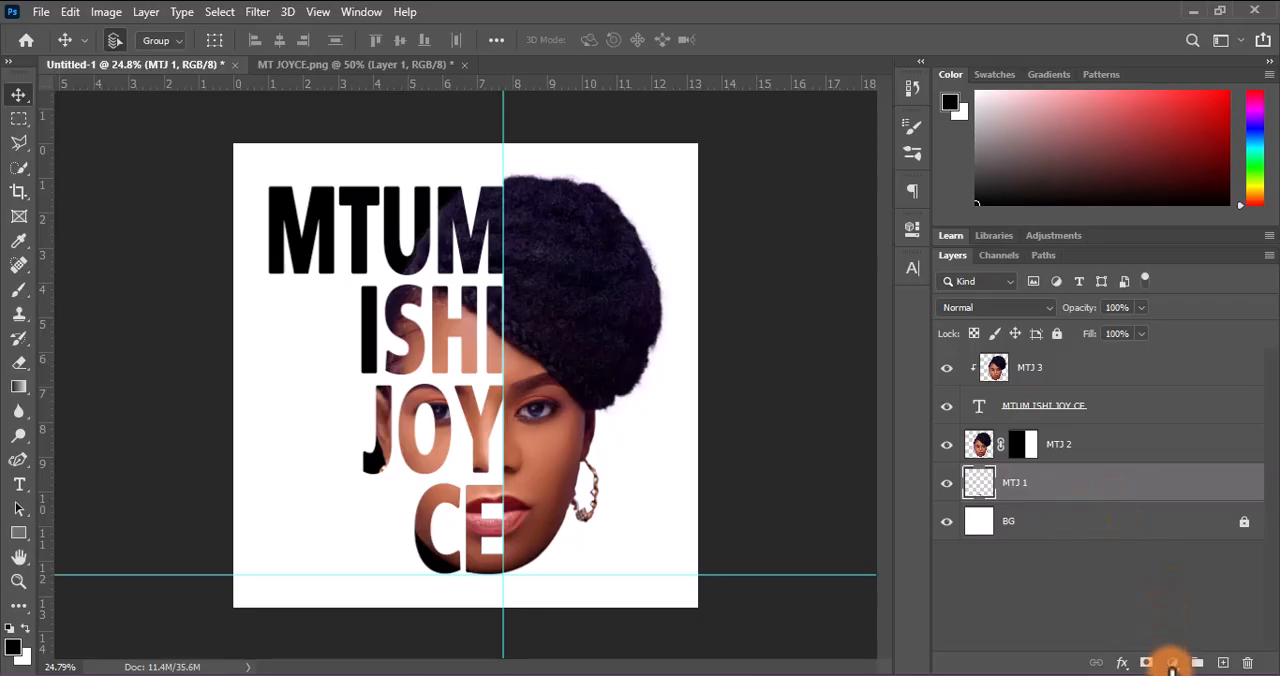
click(1222, 662)
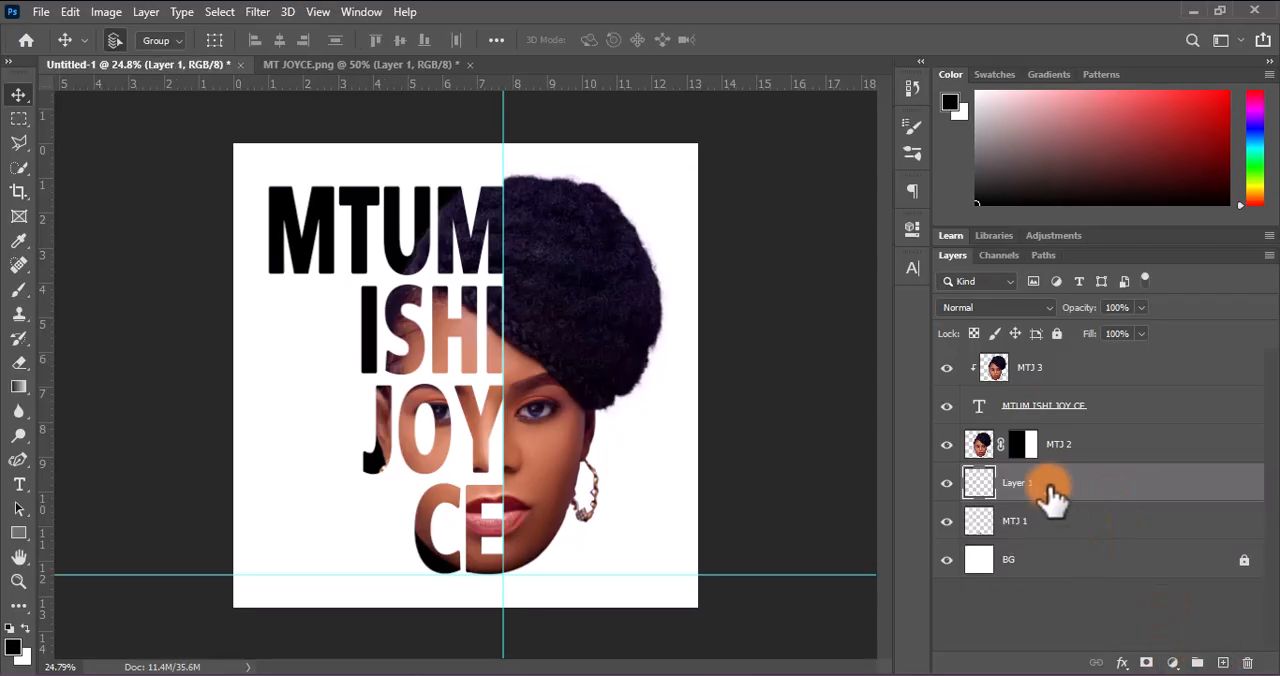
drag(1049, 490, 1051, 536)
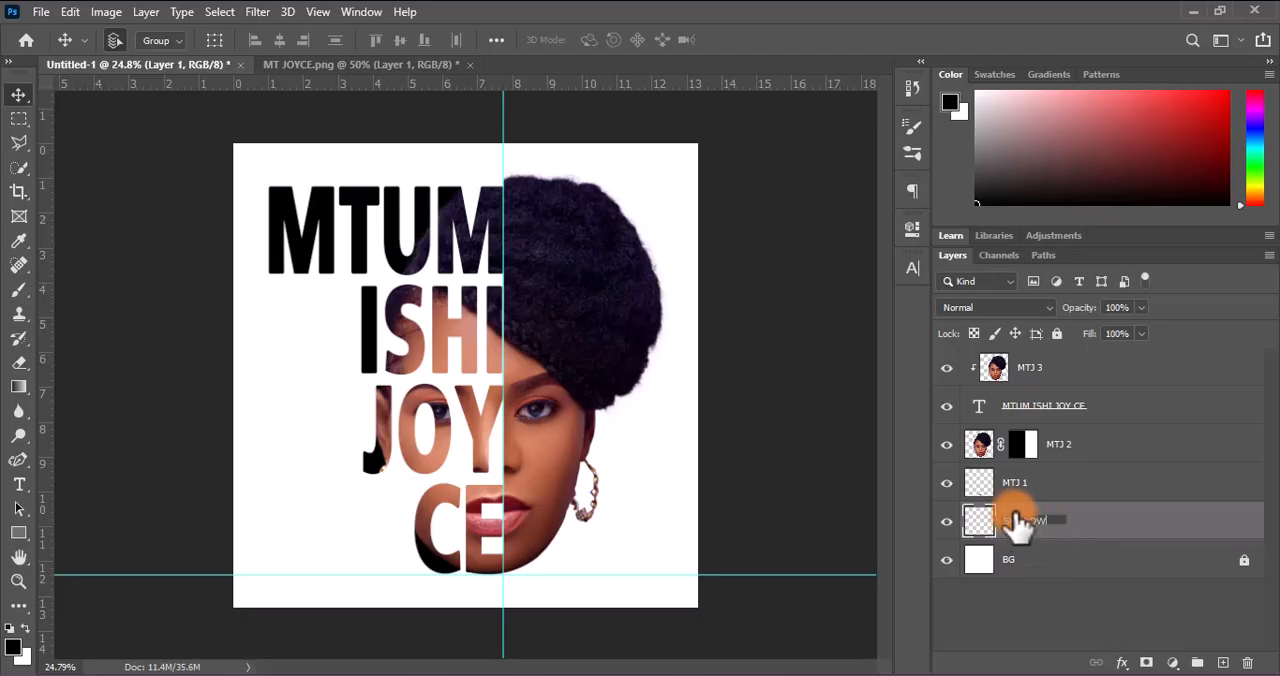
key(Return)
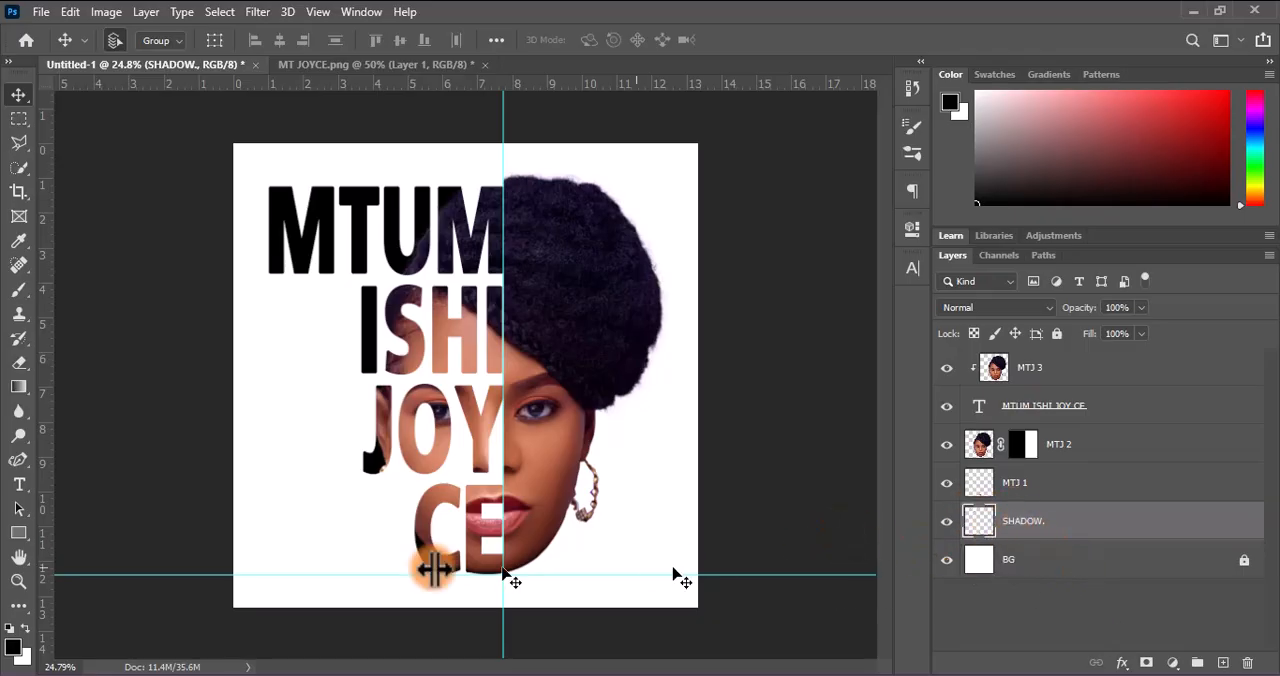
Paint a soft black dab under the chin on the SHADOW layer with a 385 px brush at 48% opacity, 60% flow and 10% smoothing
click(18, 290)
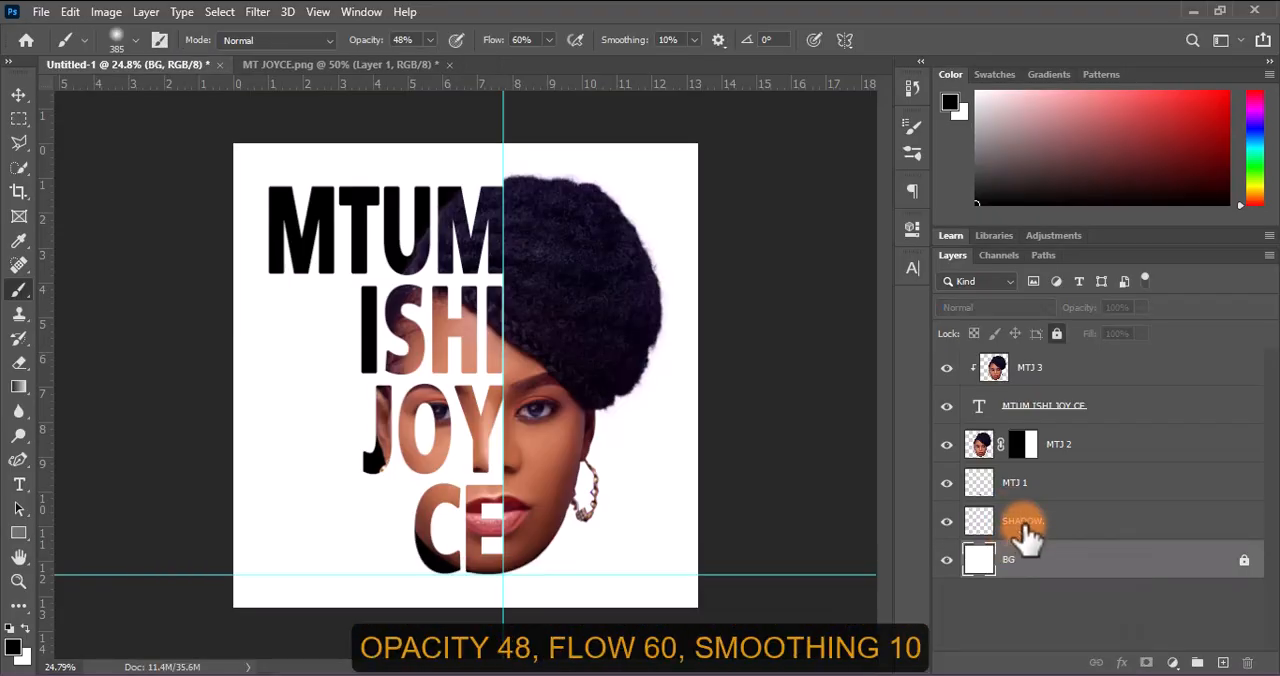
click(484, 579)
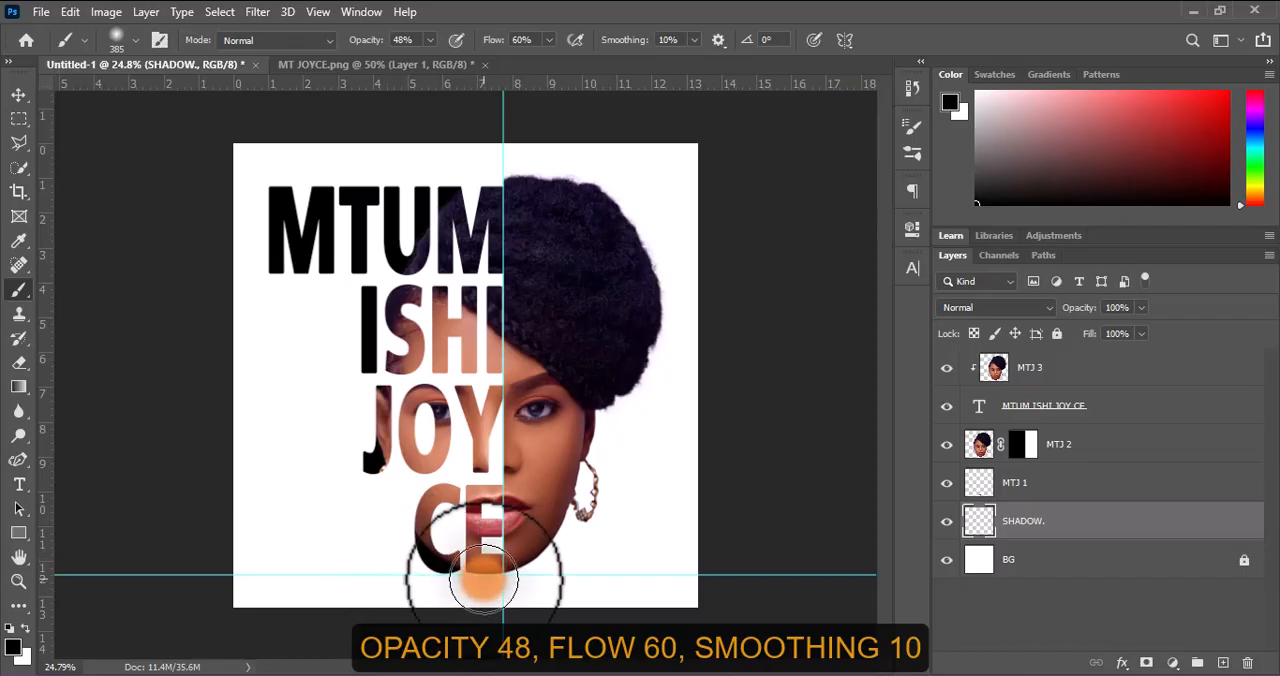
click(484, 579)
click(484, 579)
Free-transform the SHADOW dab into a flat ellipse just below the chin, at about 21% of its height
click(18, 94)
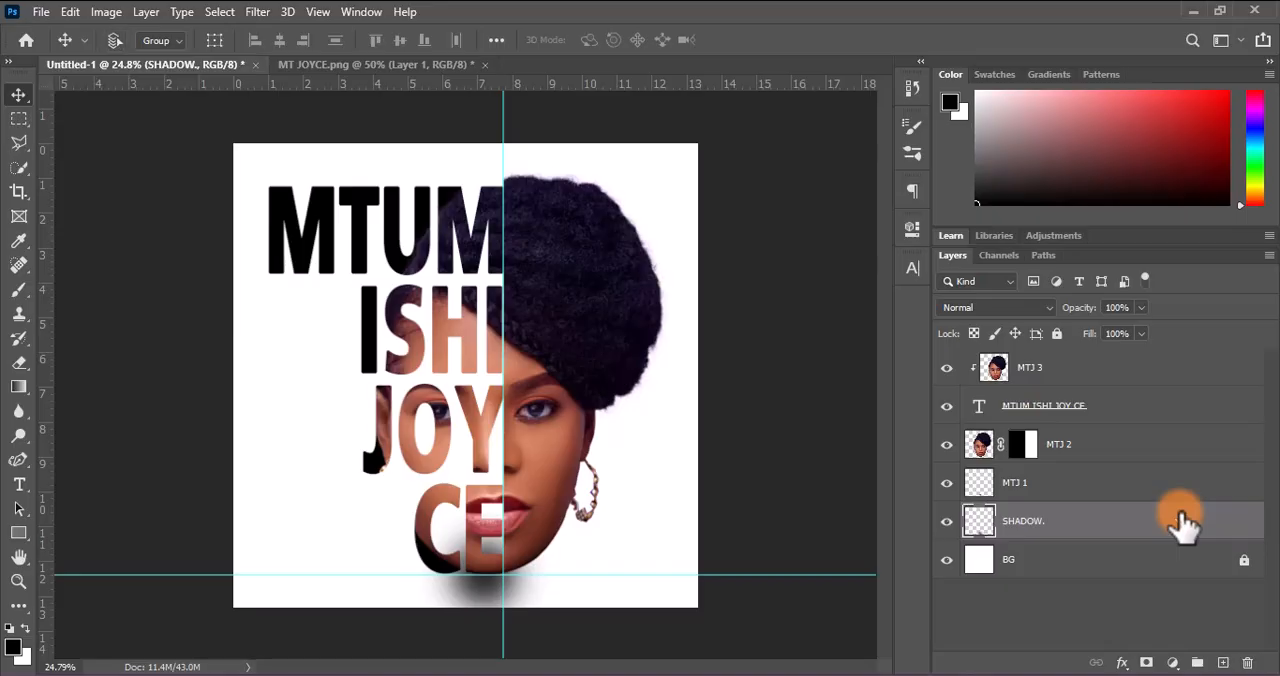
key(ctrl+t)
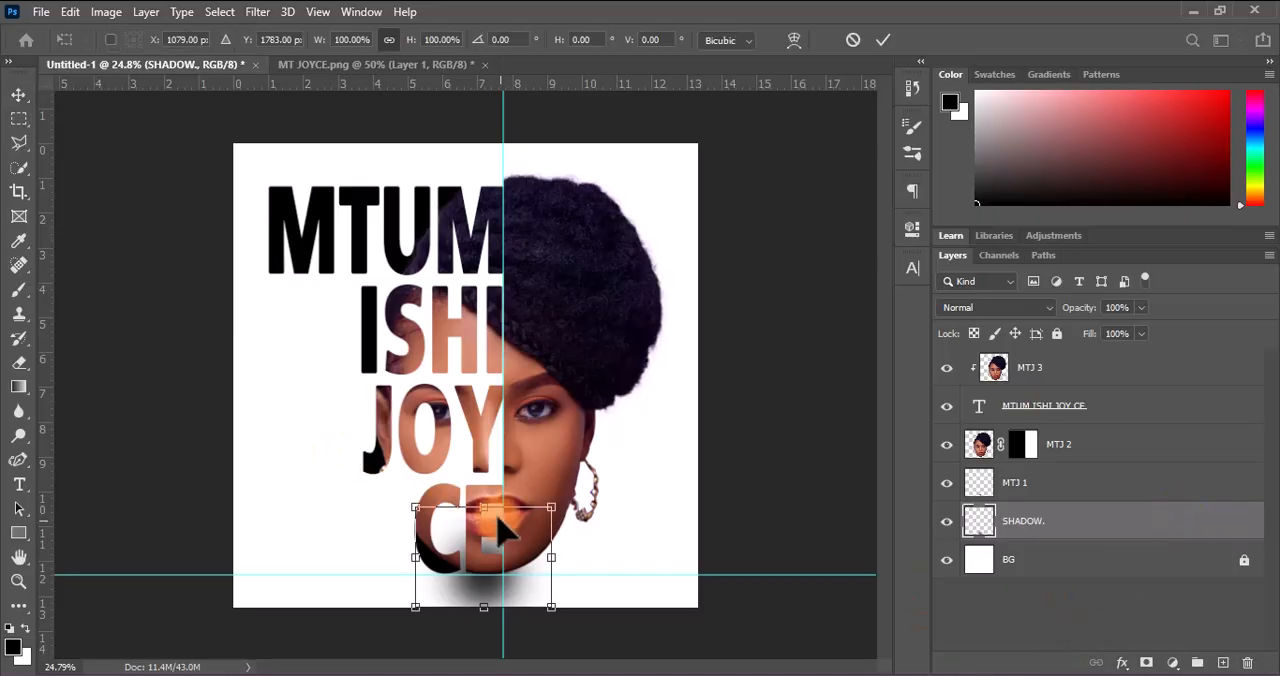
drag(489, 508, 486, 590)
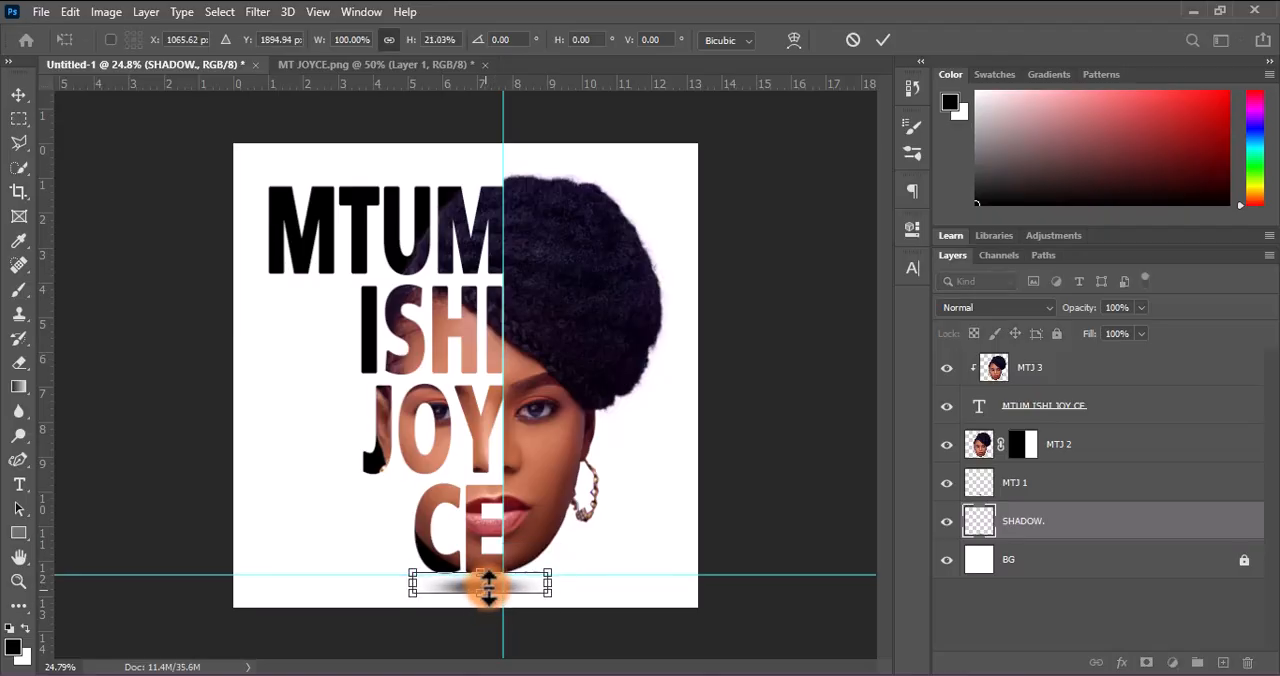
click(882, 40)
Reduce the fill of the SHADOW layer to 59%
click(1141, 334)
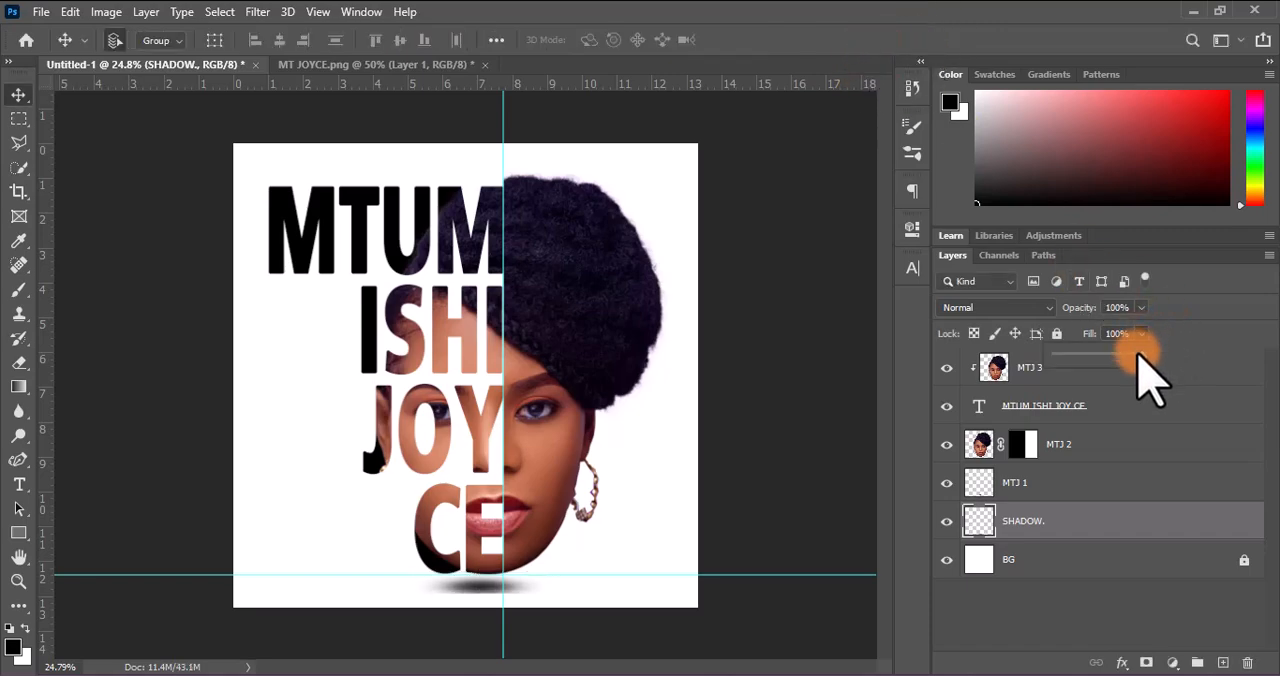
drag(1138, 357, 1128, 361)
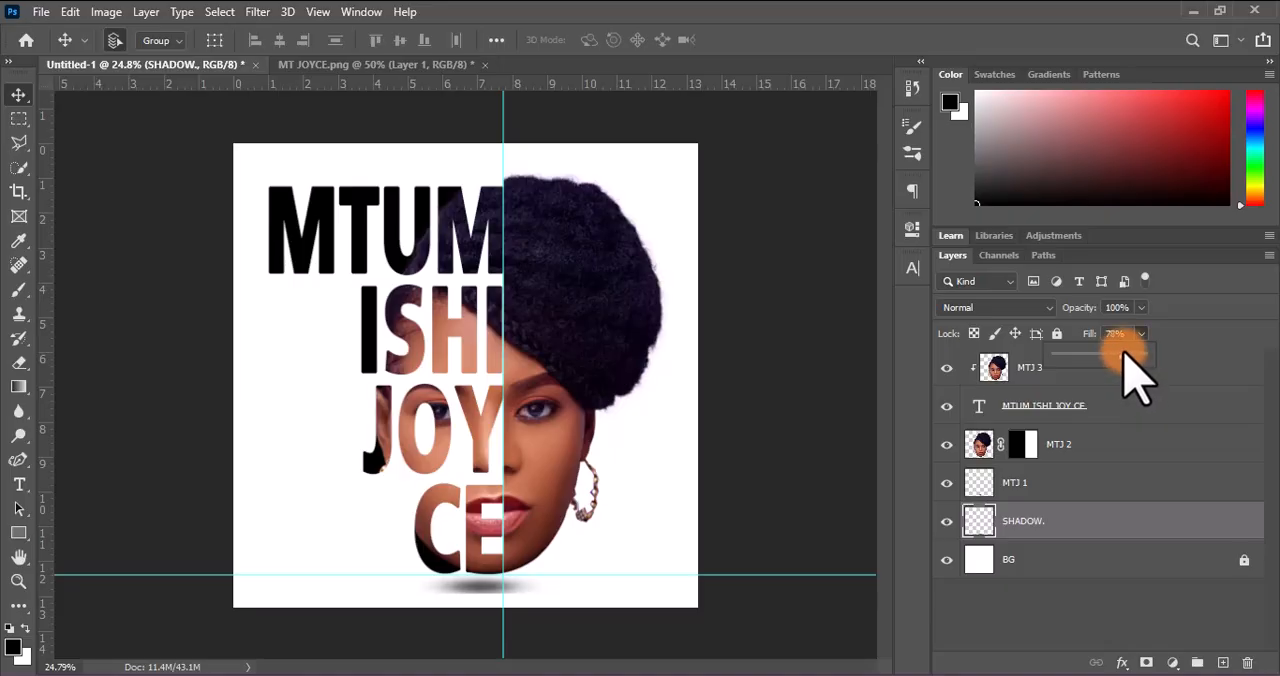
drag(1124, 364, 1108, 370)
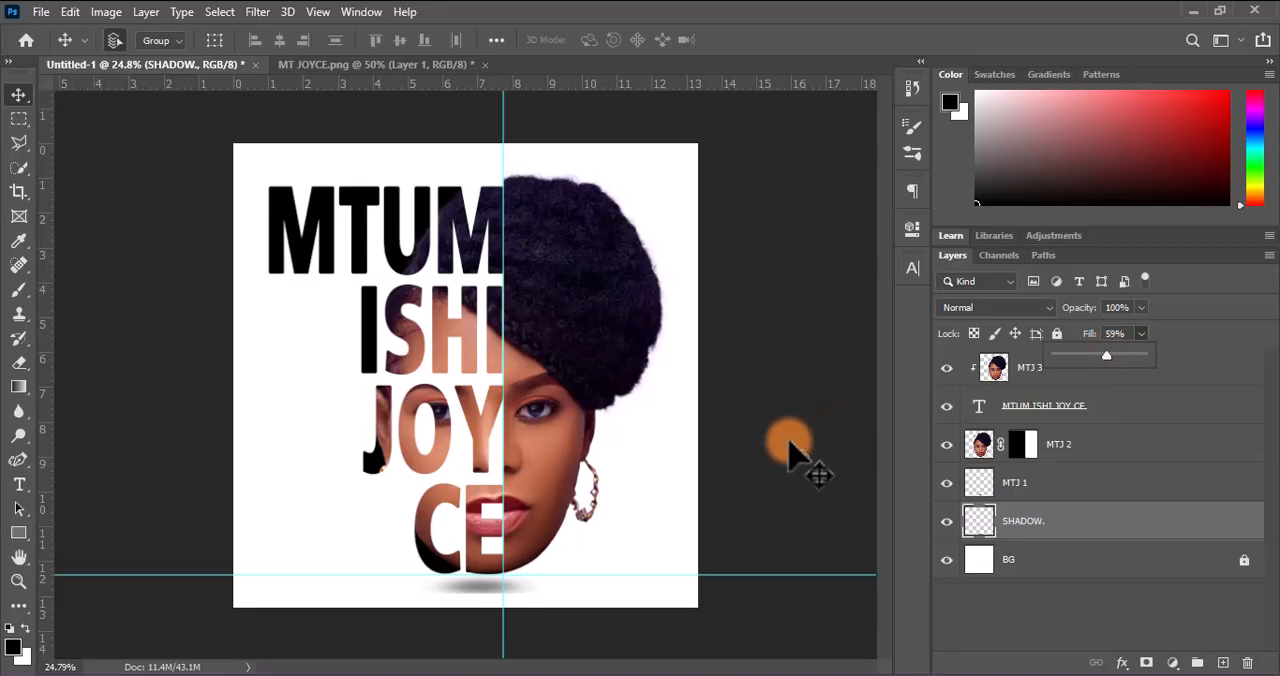
Duplicate the SHADOW layer and rotate the copy about 179° in place over the original ellipse
click(1068, 530)
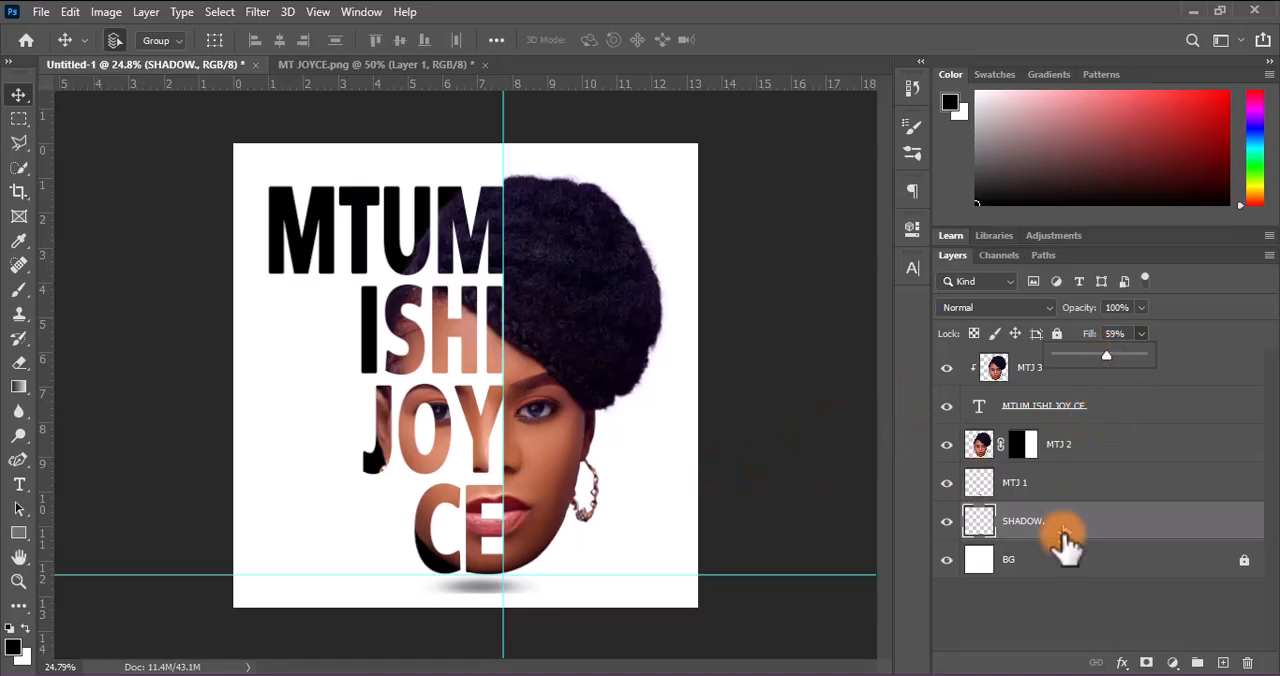
key(ctrl+j)
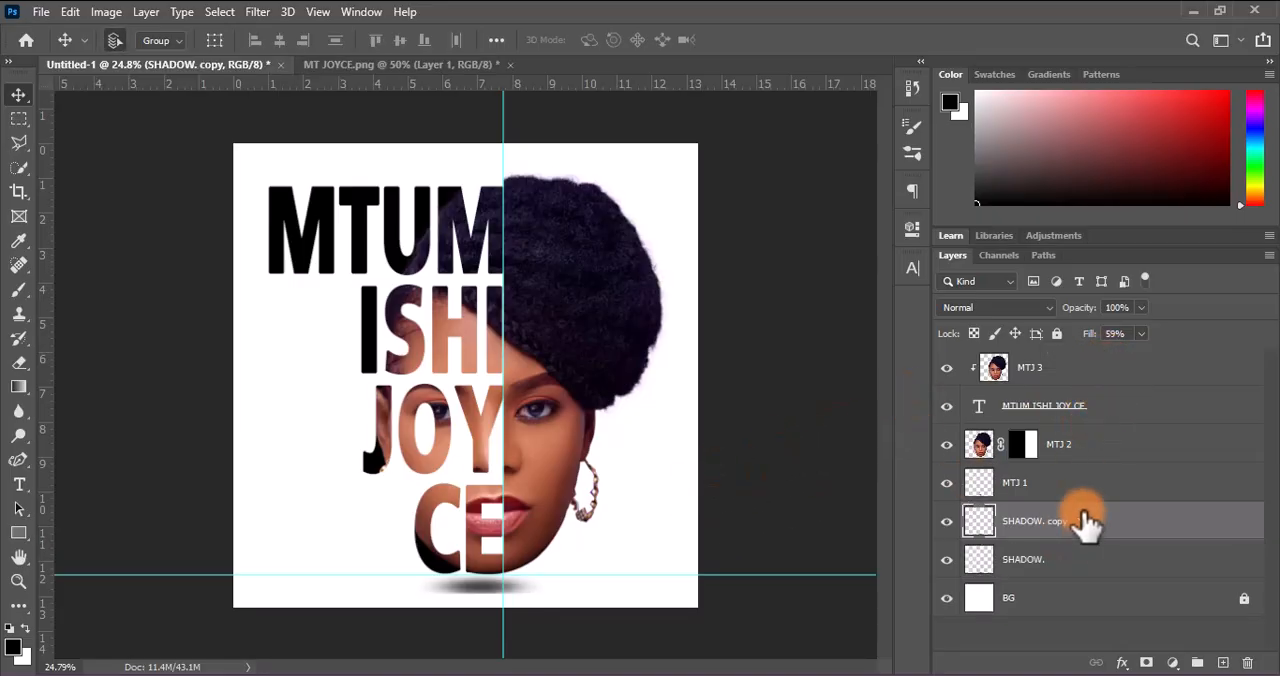
key(ctrl+t)
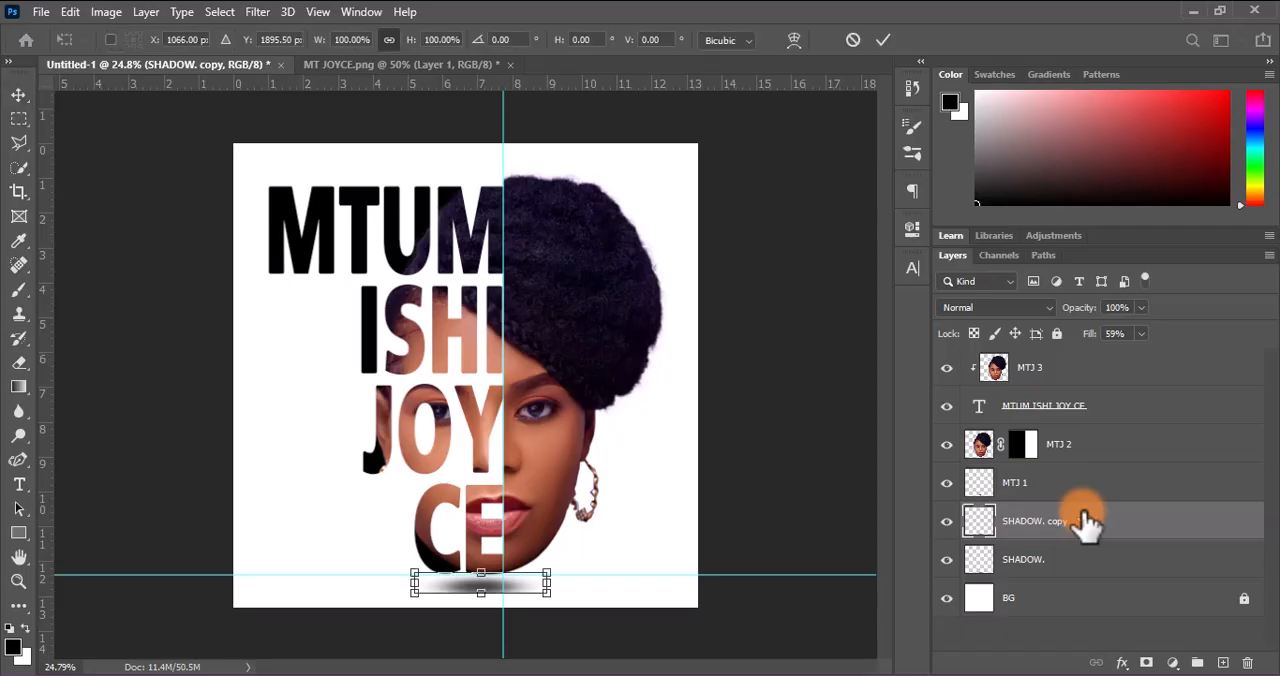
right_click(496, 592)
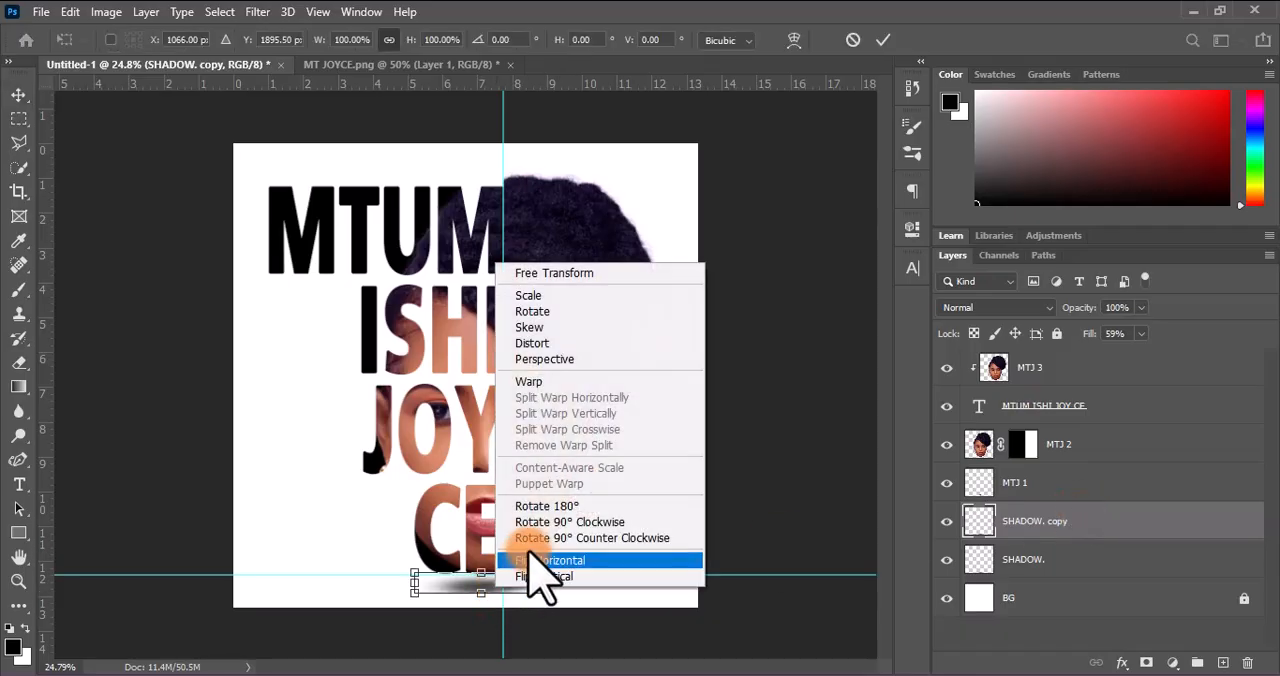
click(549, 526)
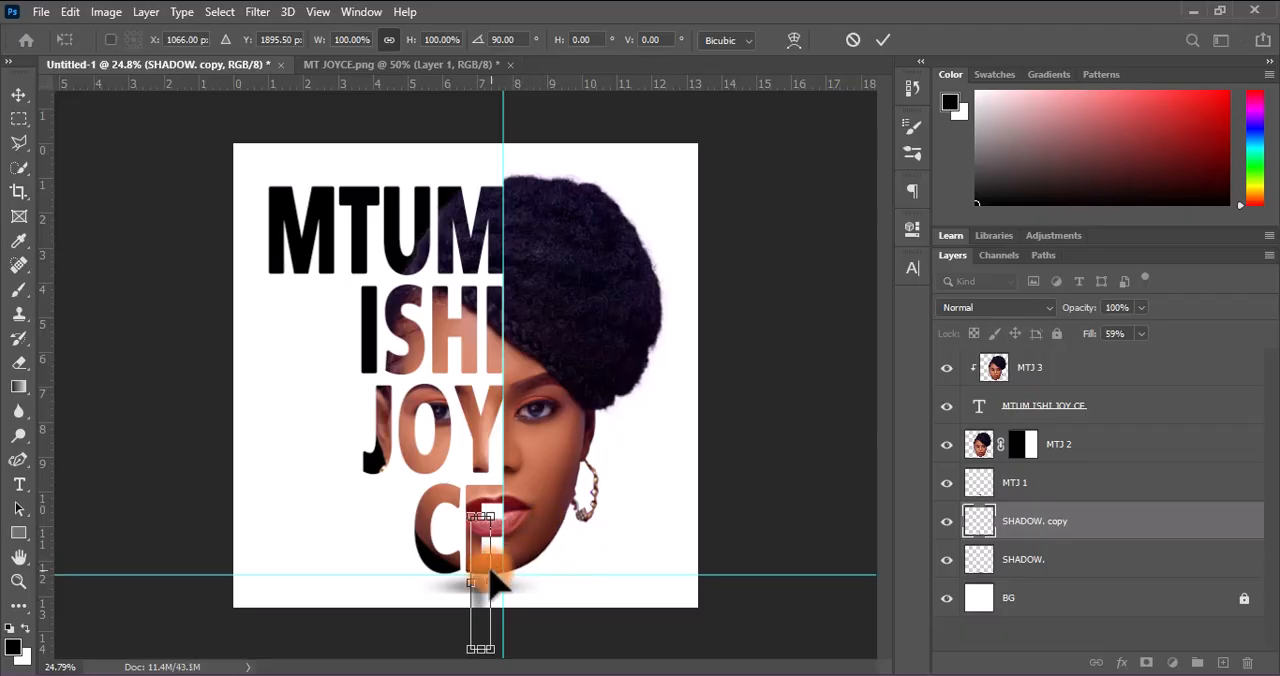
drag(483, 507, 593, 580)
click(883, 40)
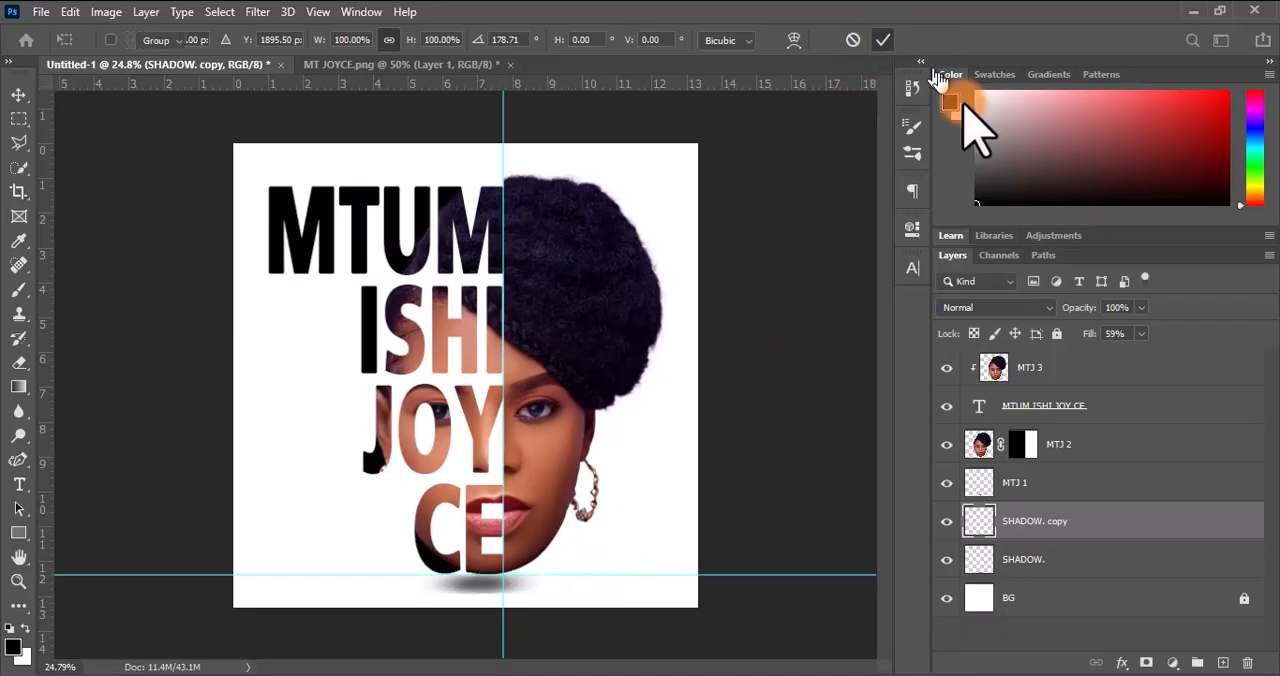
Shift both shadow layers slightly lower beneath the chin and set the fill of SHADOW copy to 100%
shift+click(1062, 562)
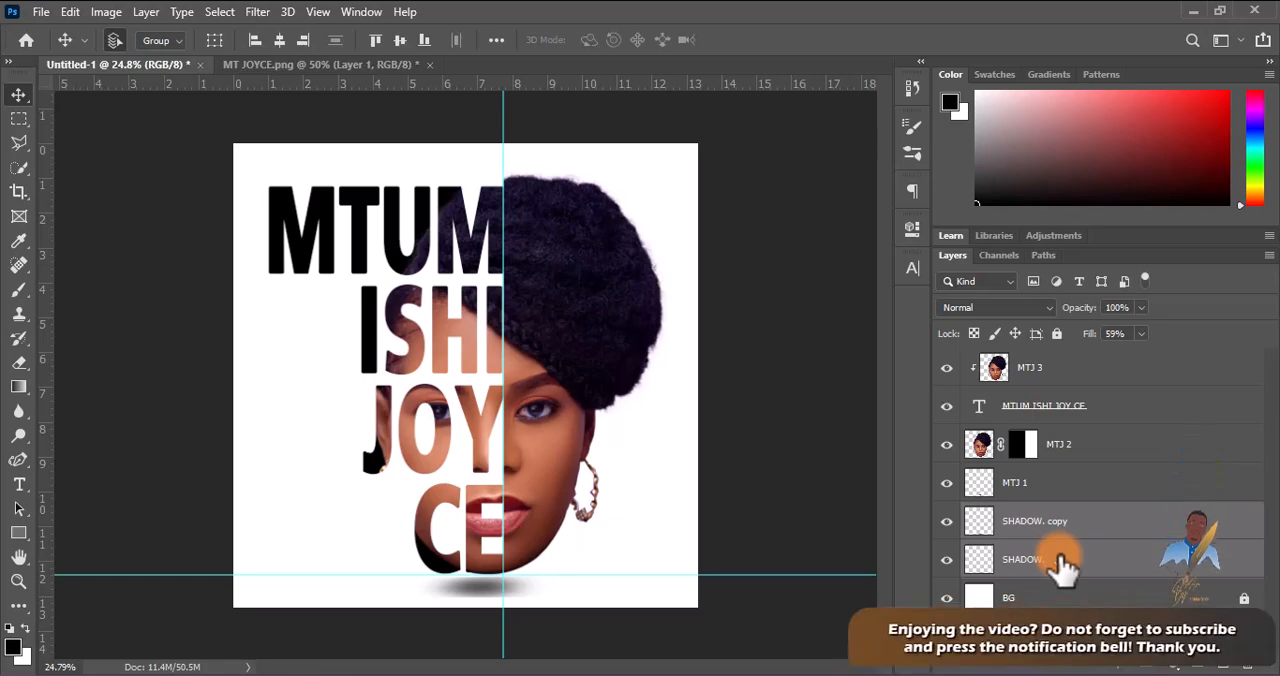
click(1066, 522)
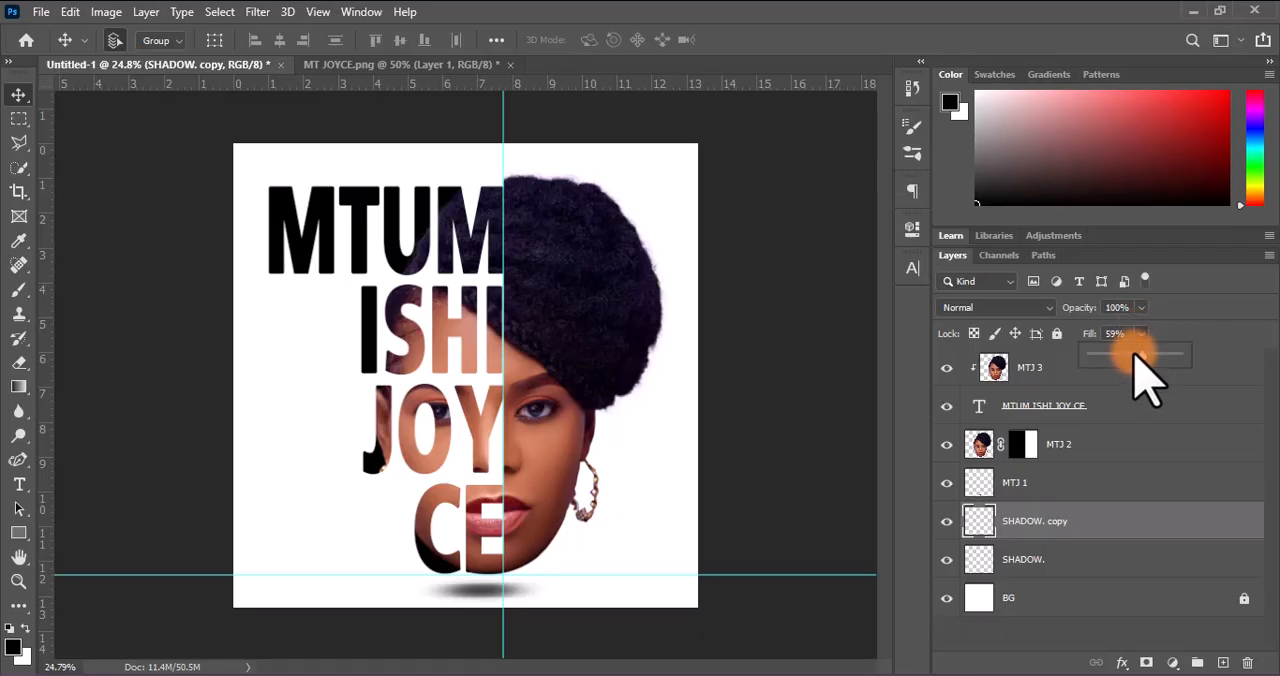
drag(1140, 358, 1214, 365)
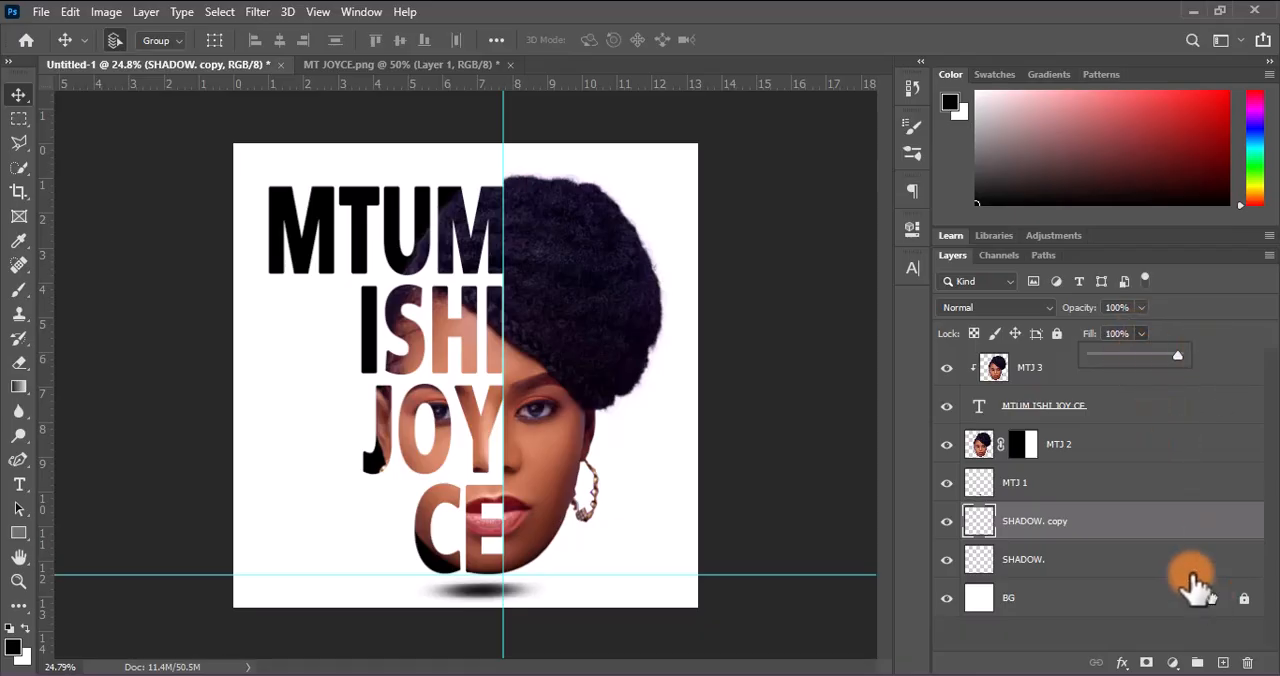
Narrow SHADOW copy to about 59% width, centre it over the wider shadow, and select both shadow layers
click(1185, 532)
key(ctrl+t)
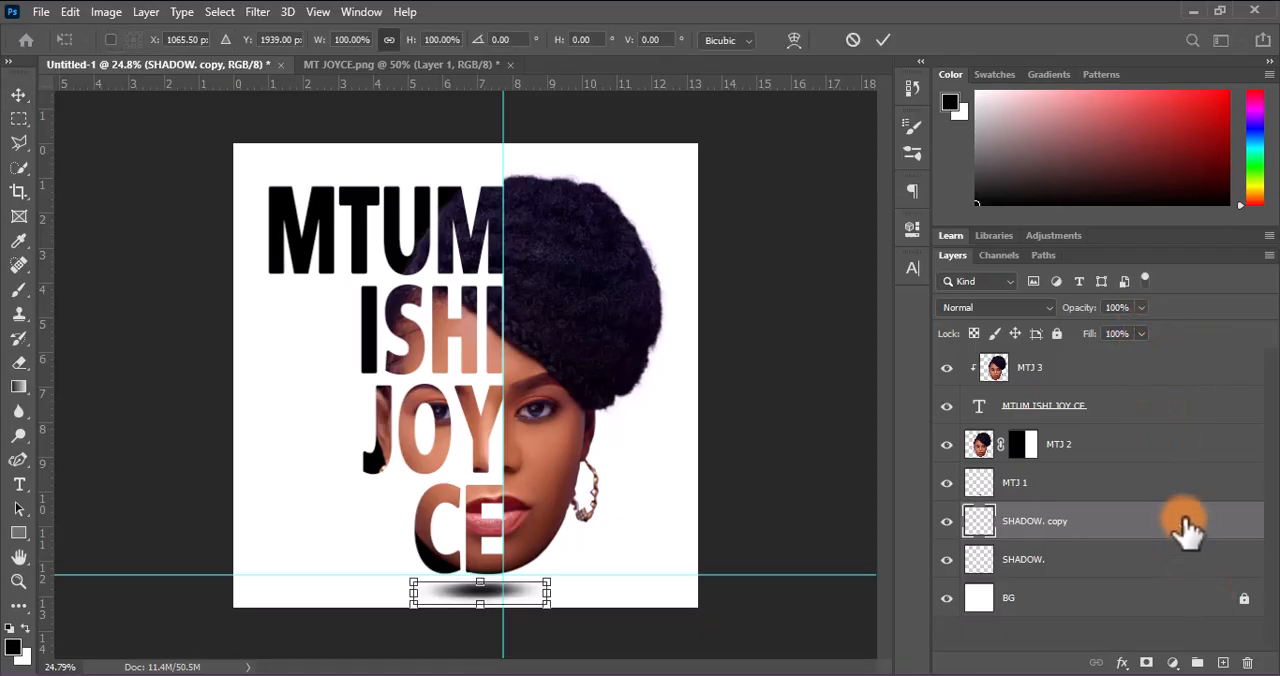
drag(558, 594, 490, 598)
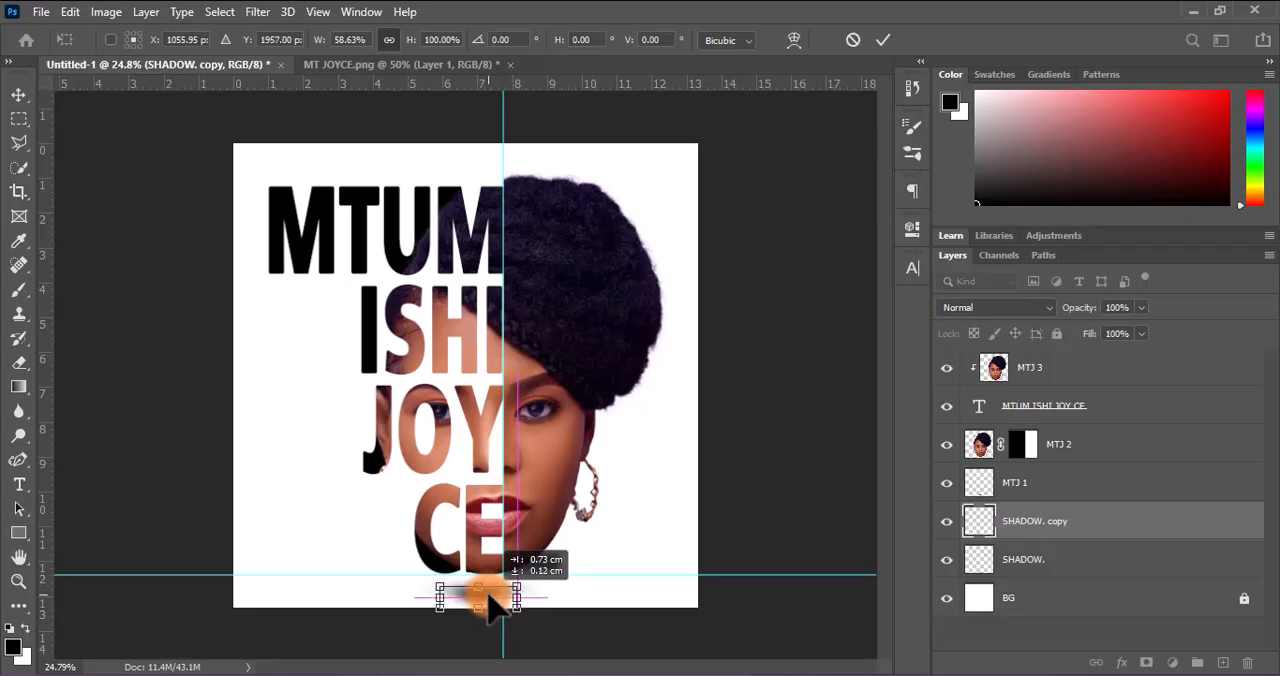
drag(495, 605, 495, 600)
click(883, 39)
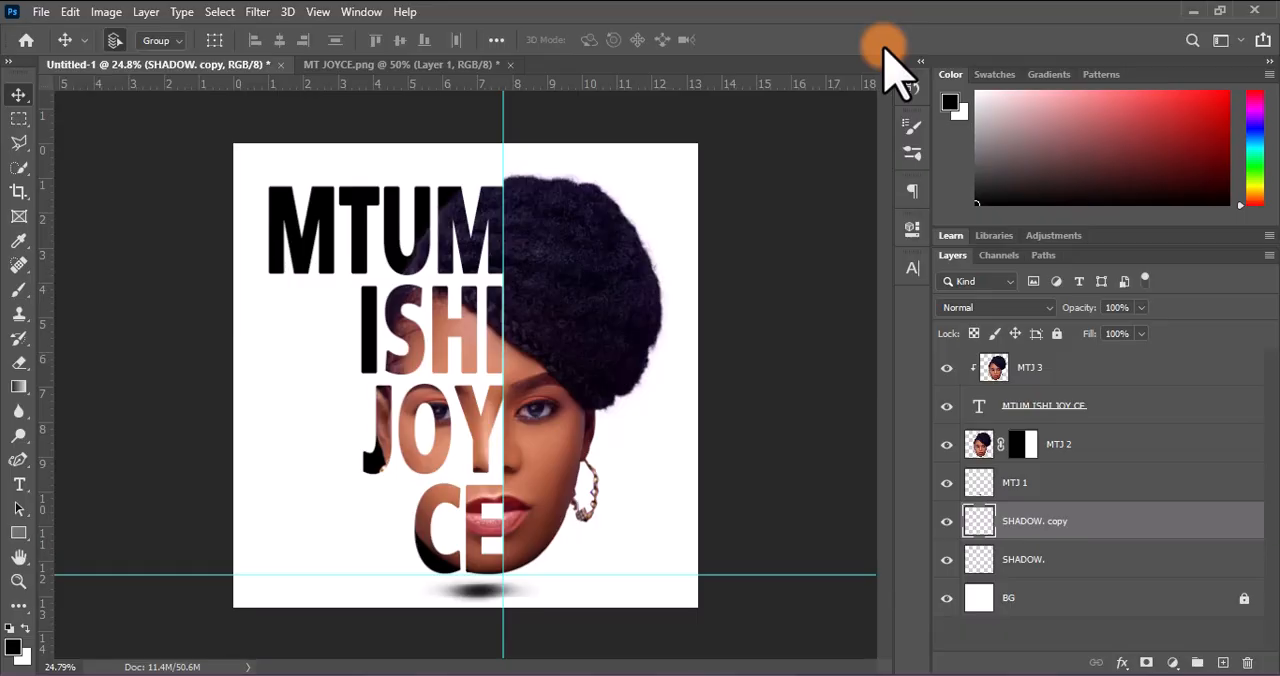
shift+click(1048, 566)
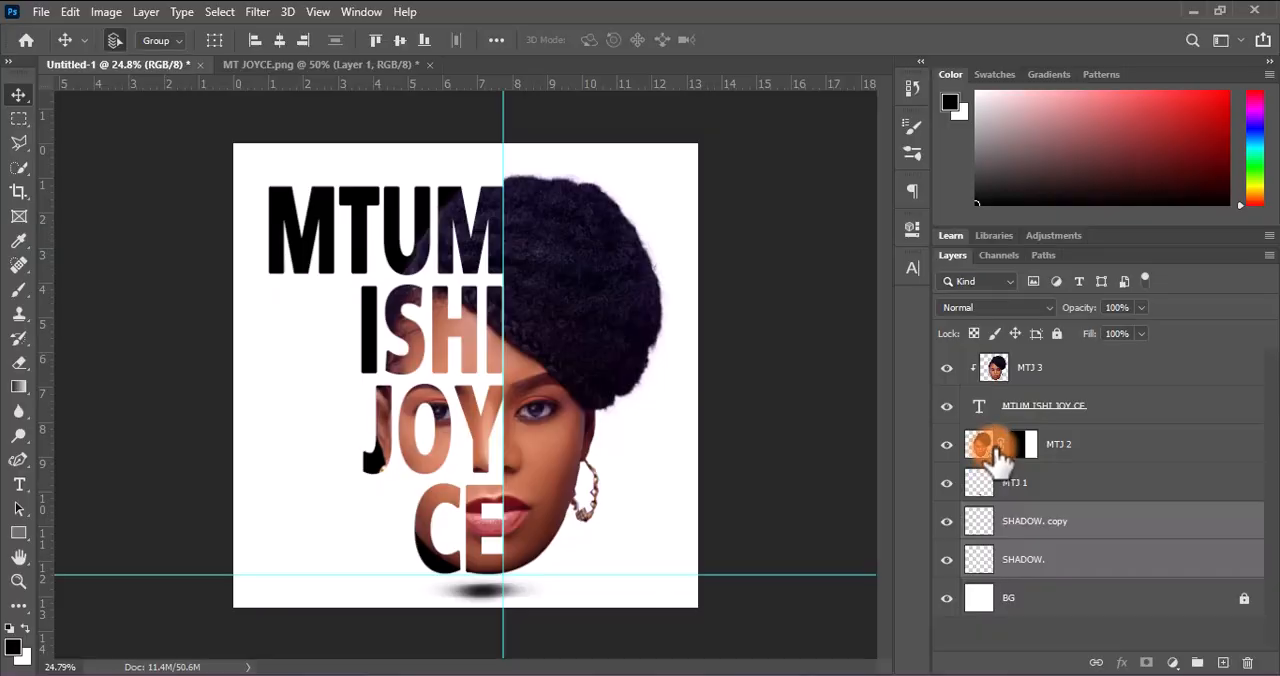
On the MTJ 2 mask, outline the gap above the top line's last M with the Polygonal Lasso and reveal the hair there
click(946, 446)
click(946, 446)
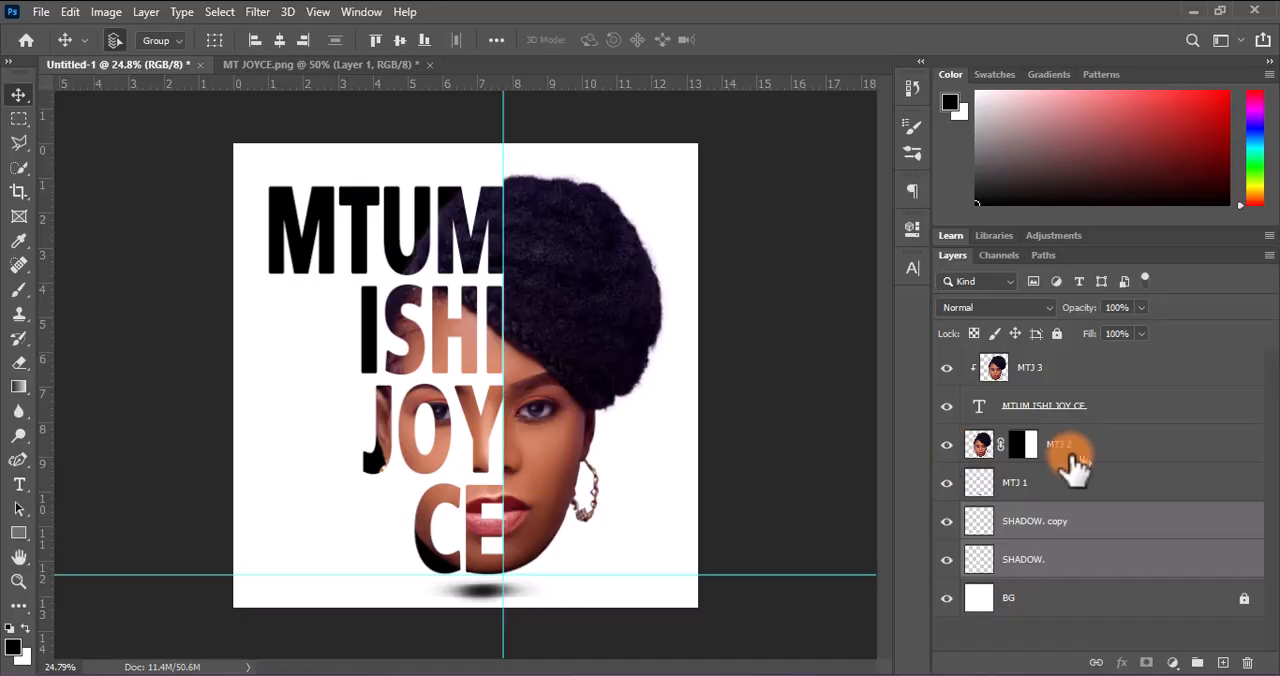
click(1012, 448)
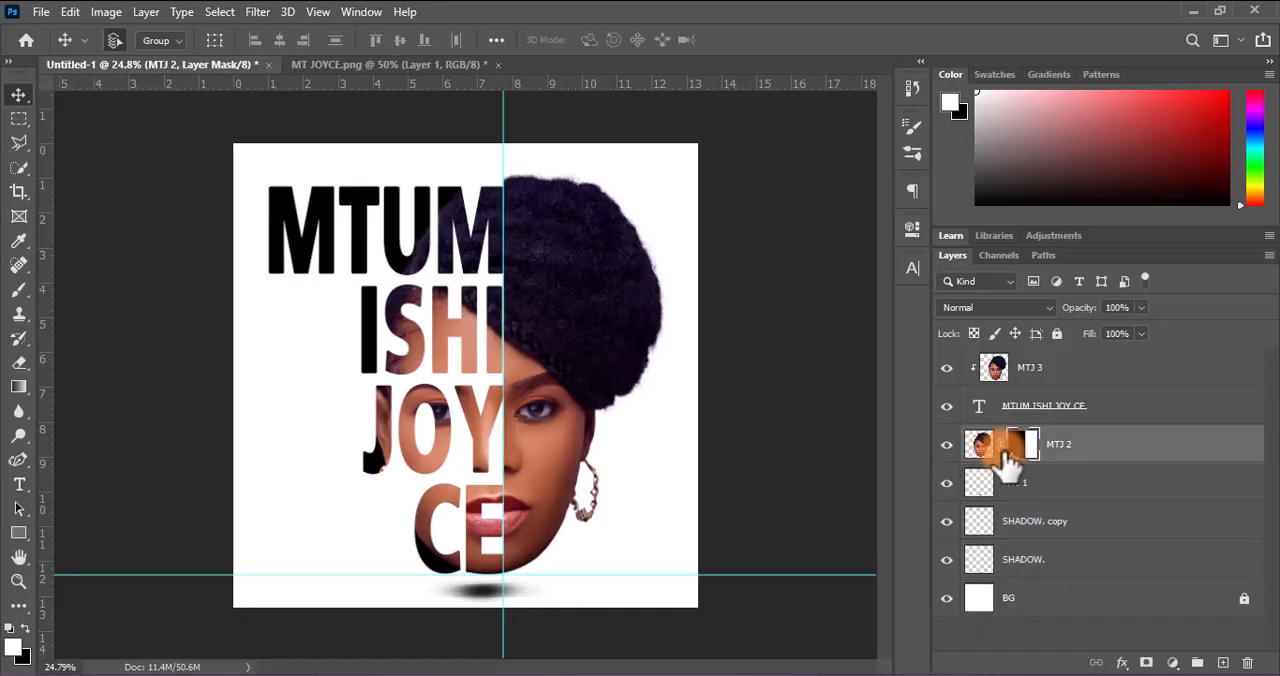
click(19, 142)
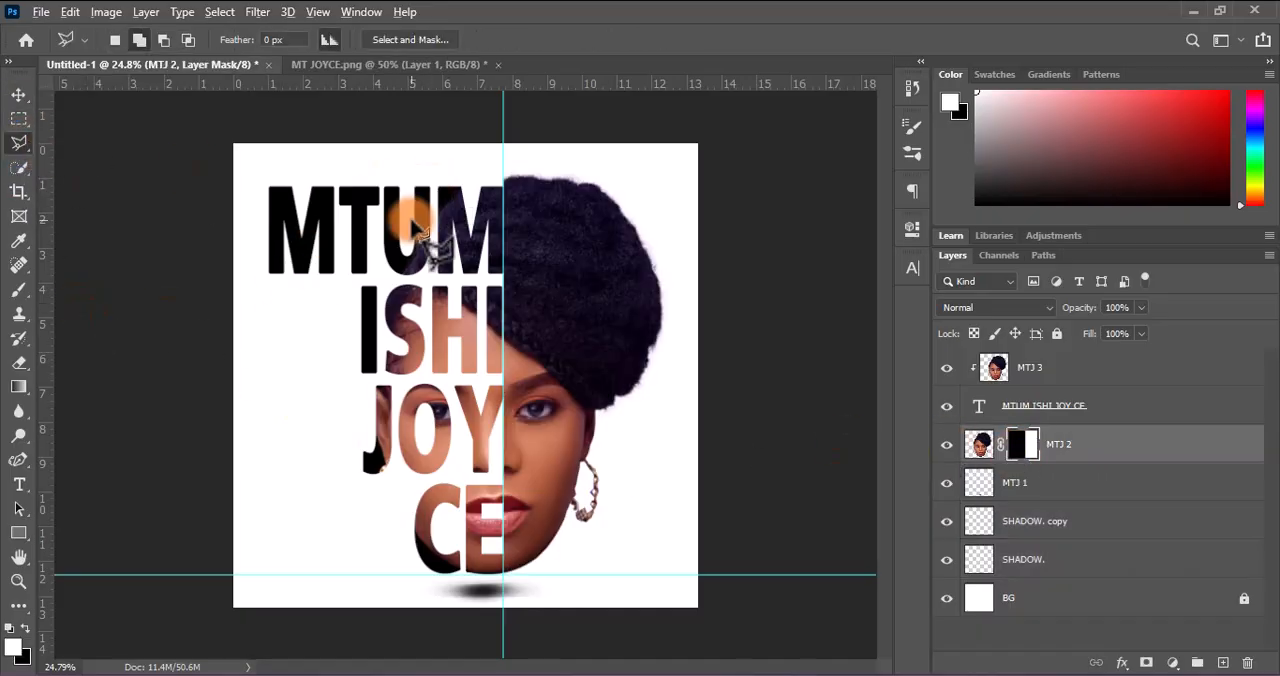
scroll(412, 222, up, 9)
drag(505, 201, 478, 463)
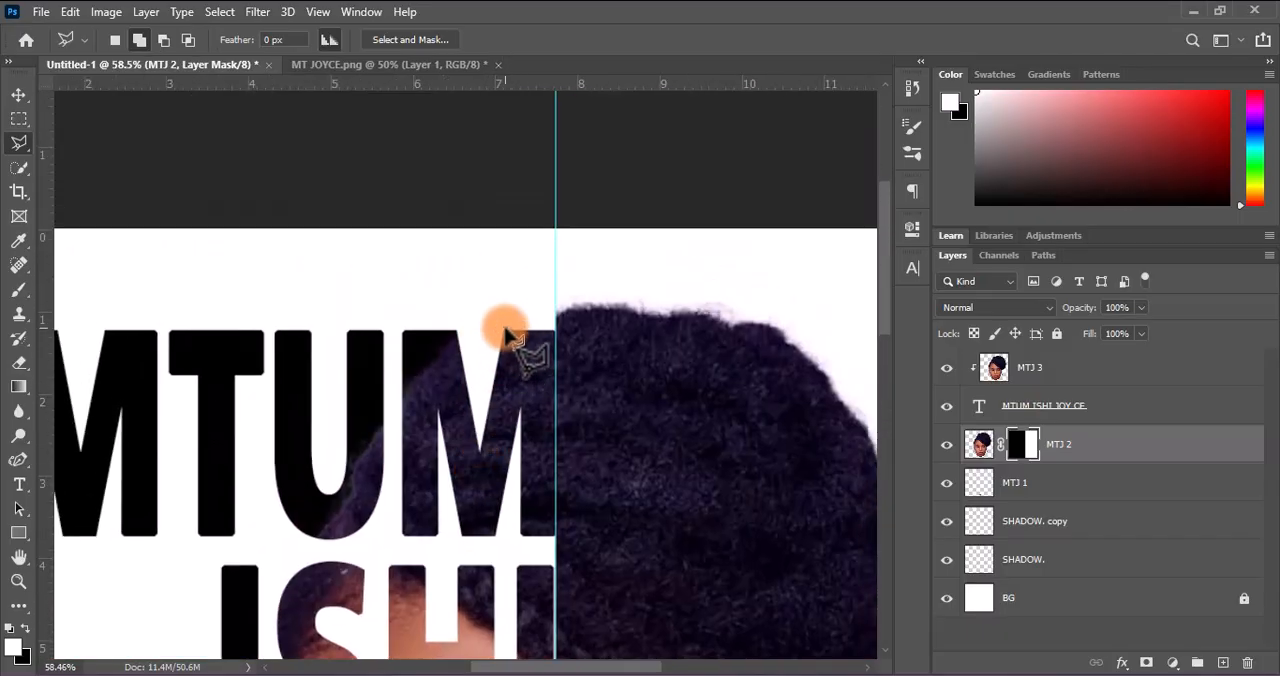
click(504, 331)
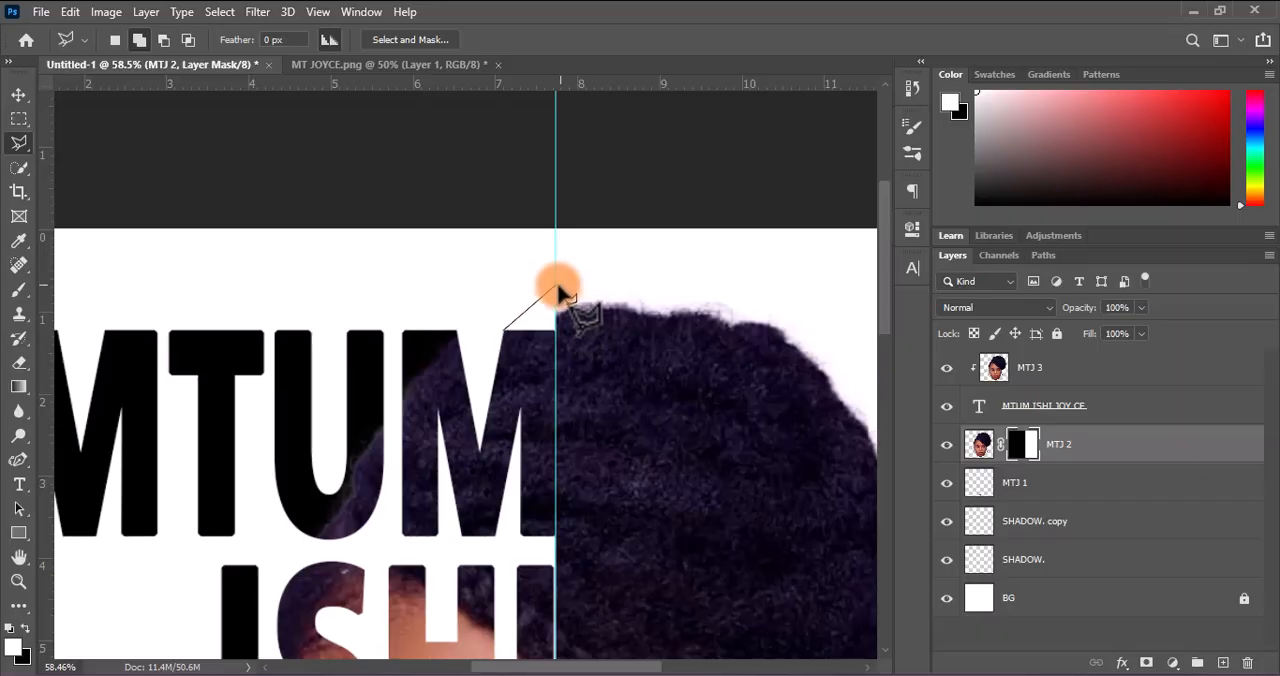
click(510, 258)
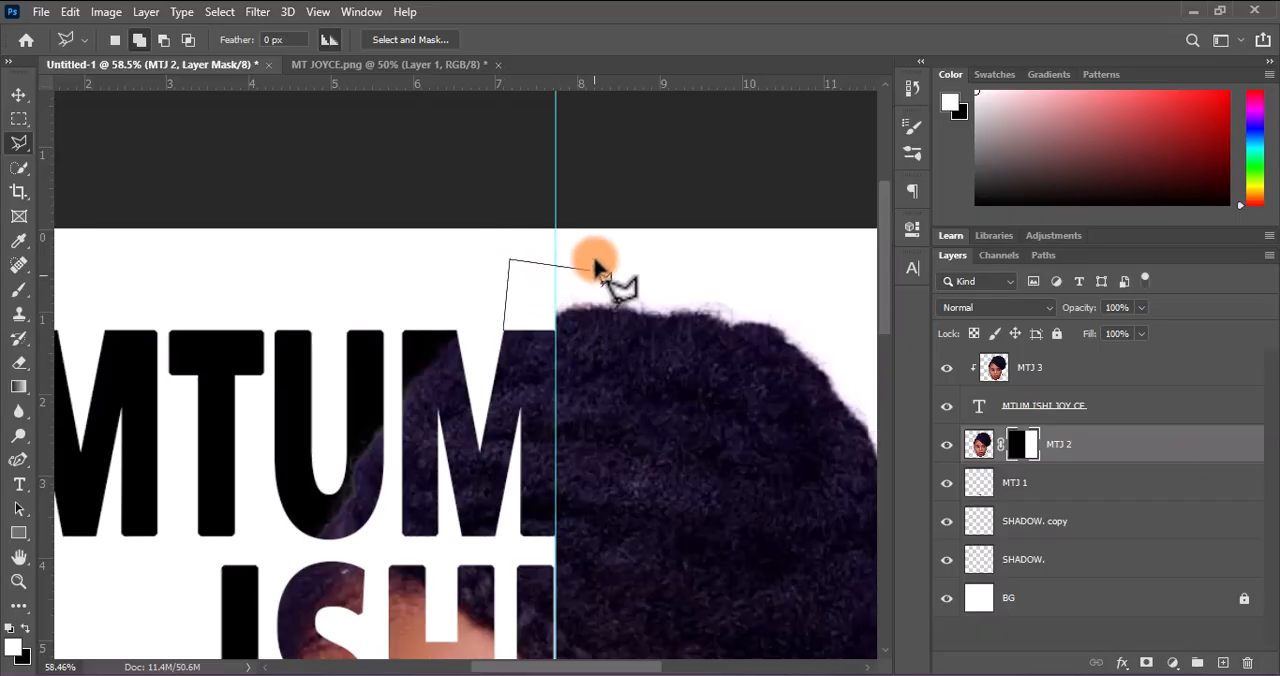
click(596, 256)
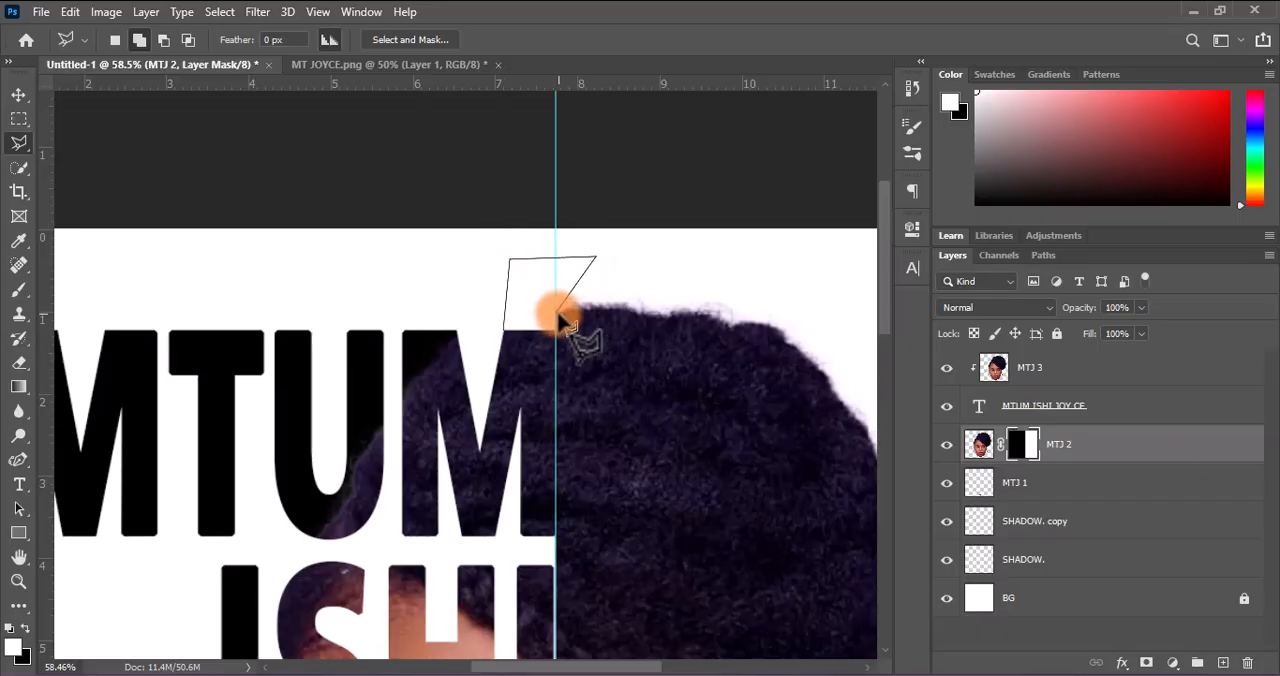
click(556, 313)
click(566, 348)
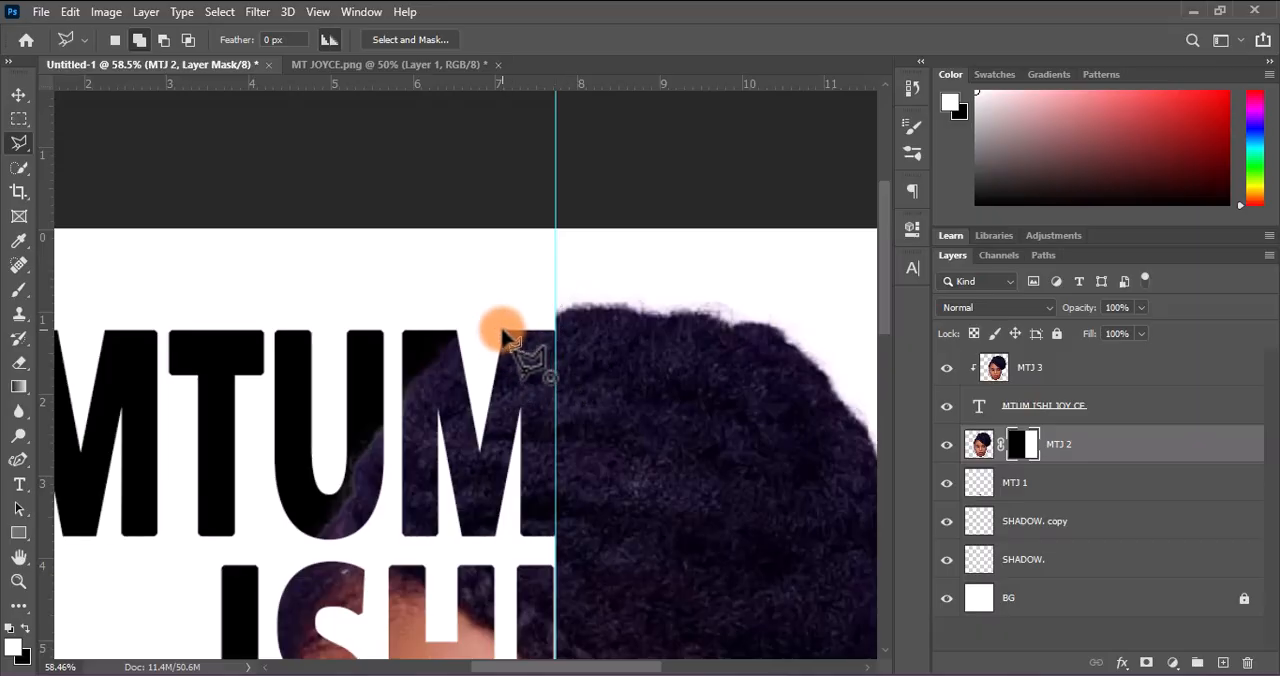
click(503, 338)
click(1022, 446)
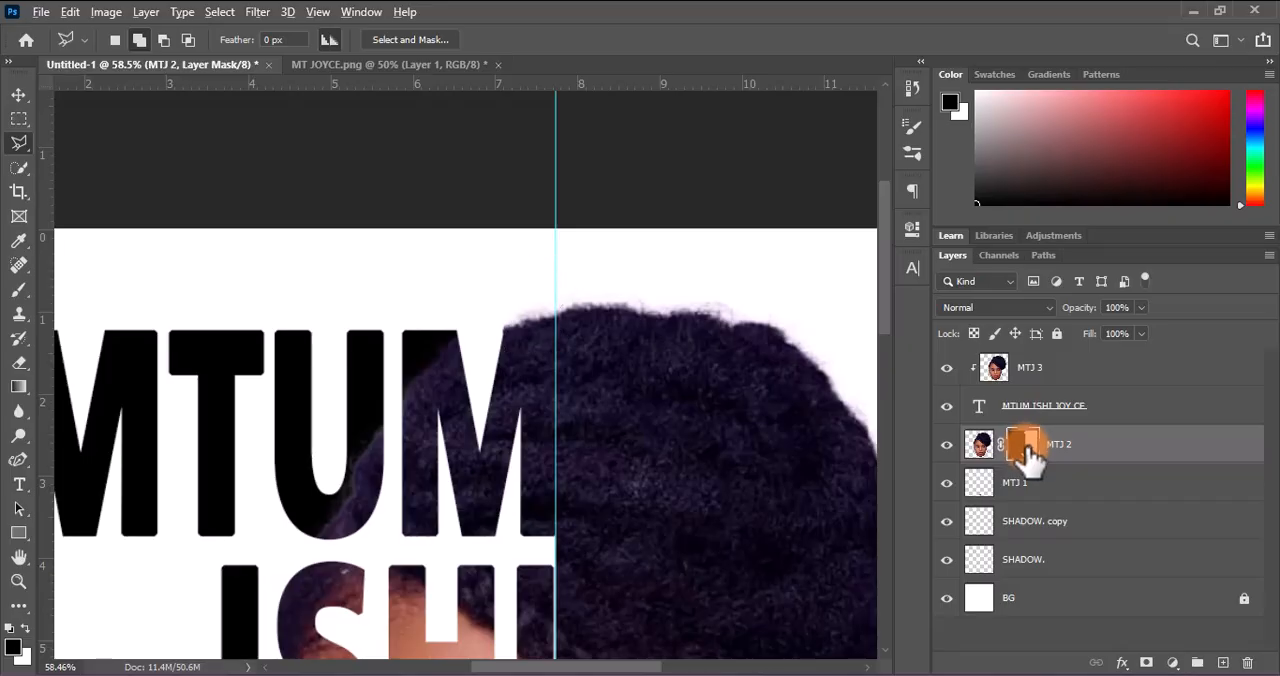
Remove the vertical centre guide and move the horizontal guide down to the canvas's bottom edge
scroll(492, 372, down, 8)
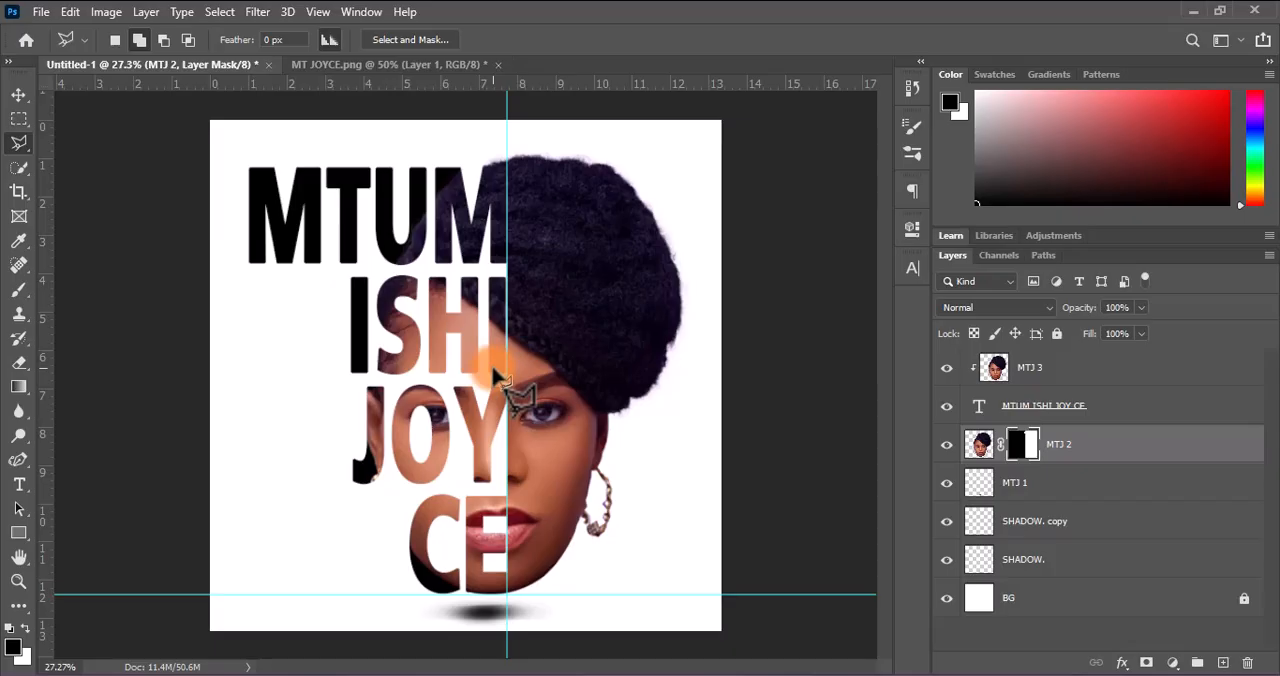
scroll(497, 375, down, 1)
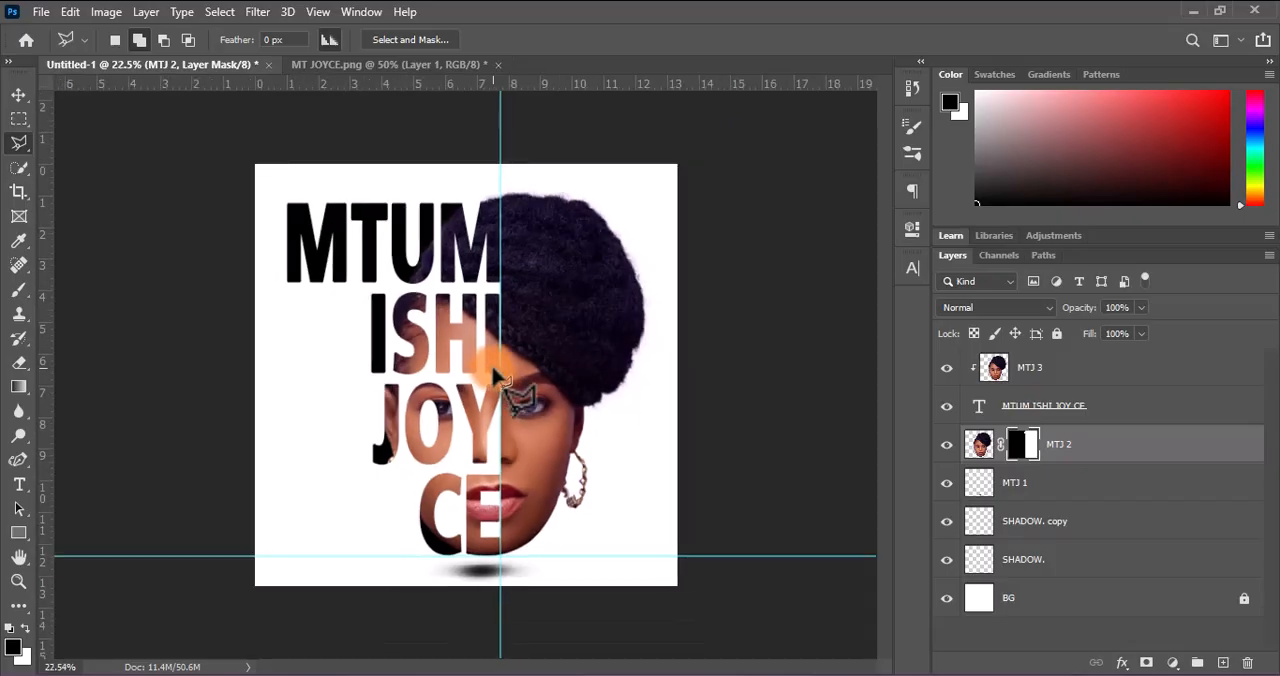
click(20, 96)
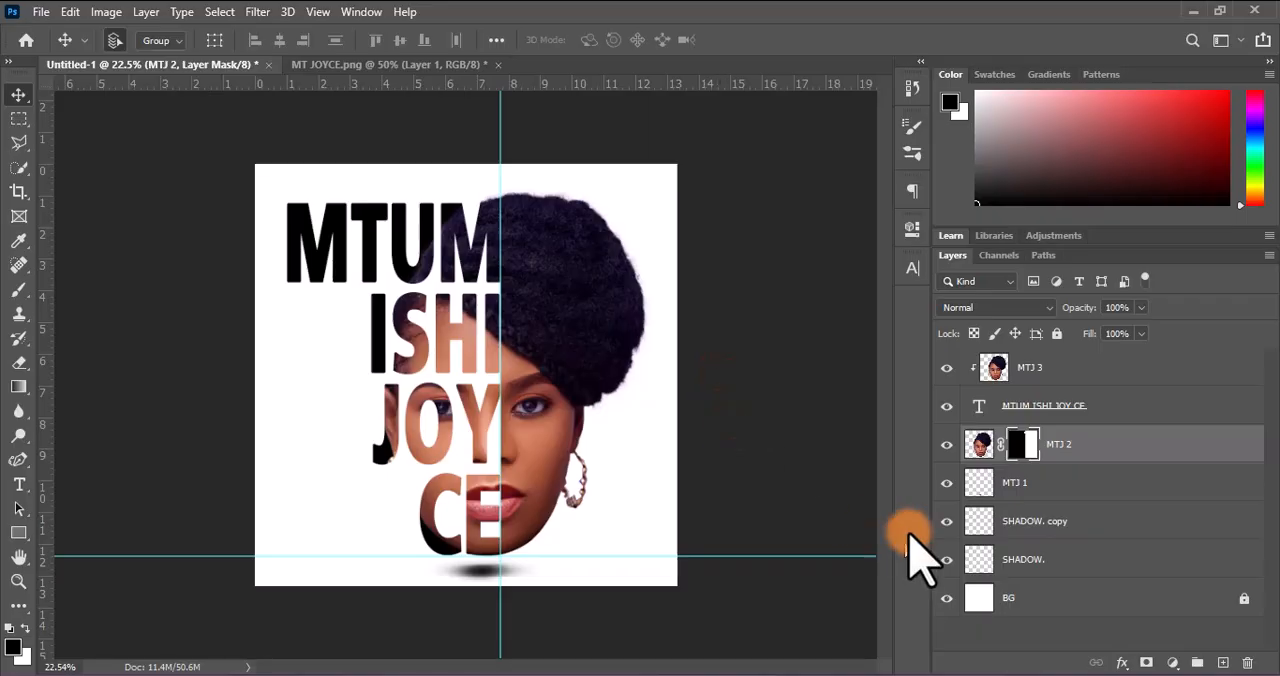
click(979, 444)
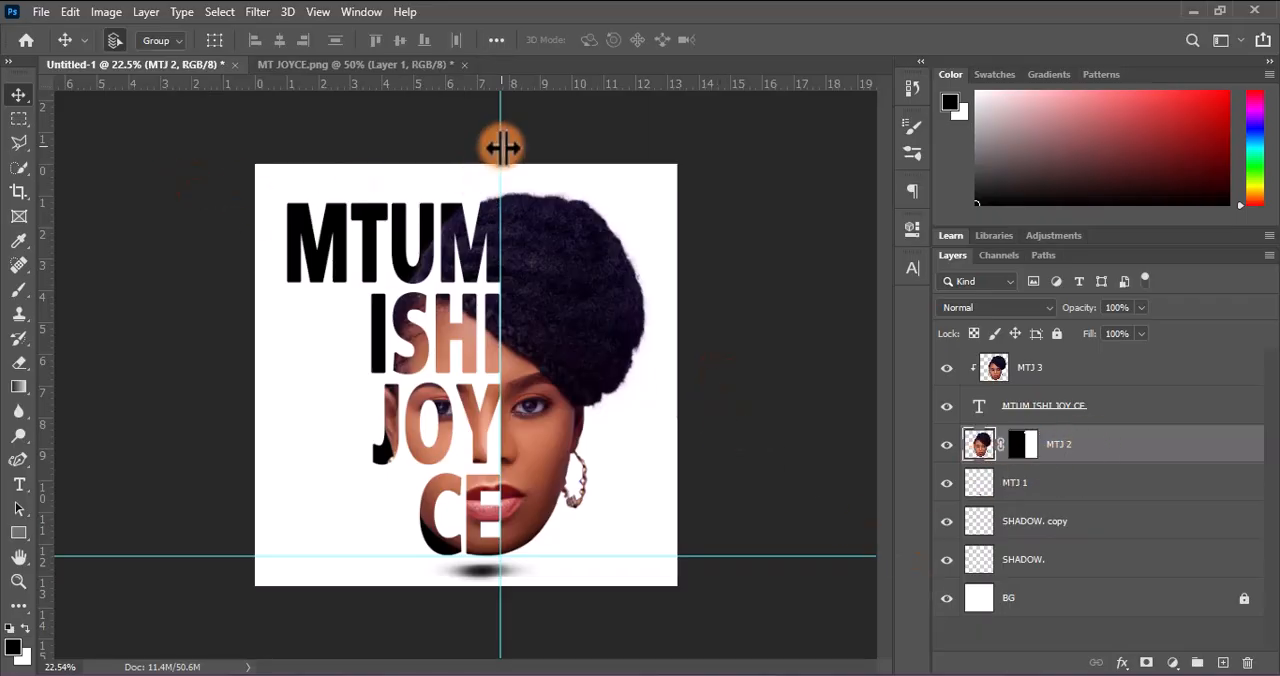
drag(498, 144, 43, 143)
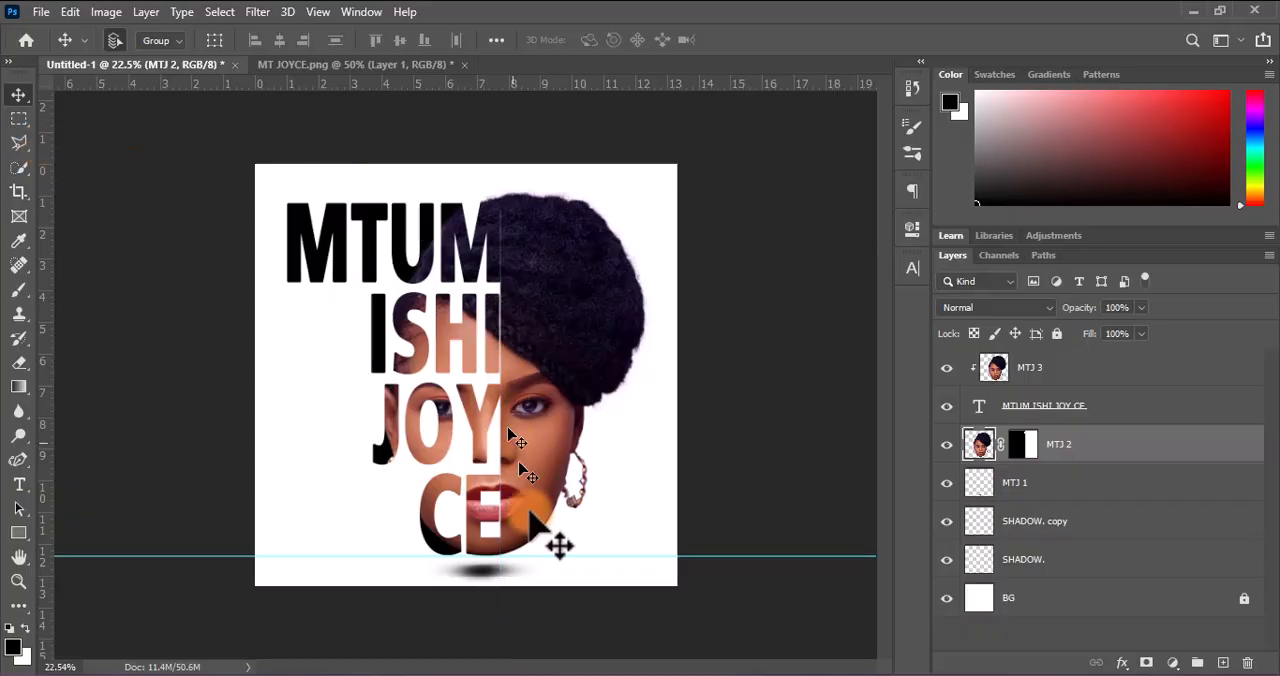
drag(573, 556, 575, 586)
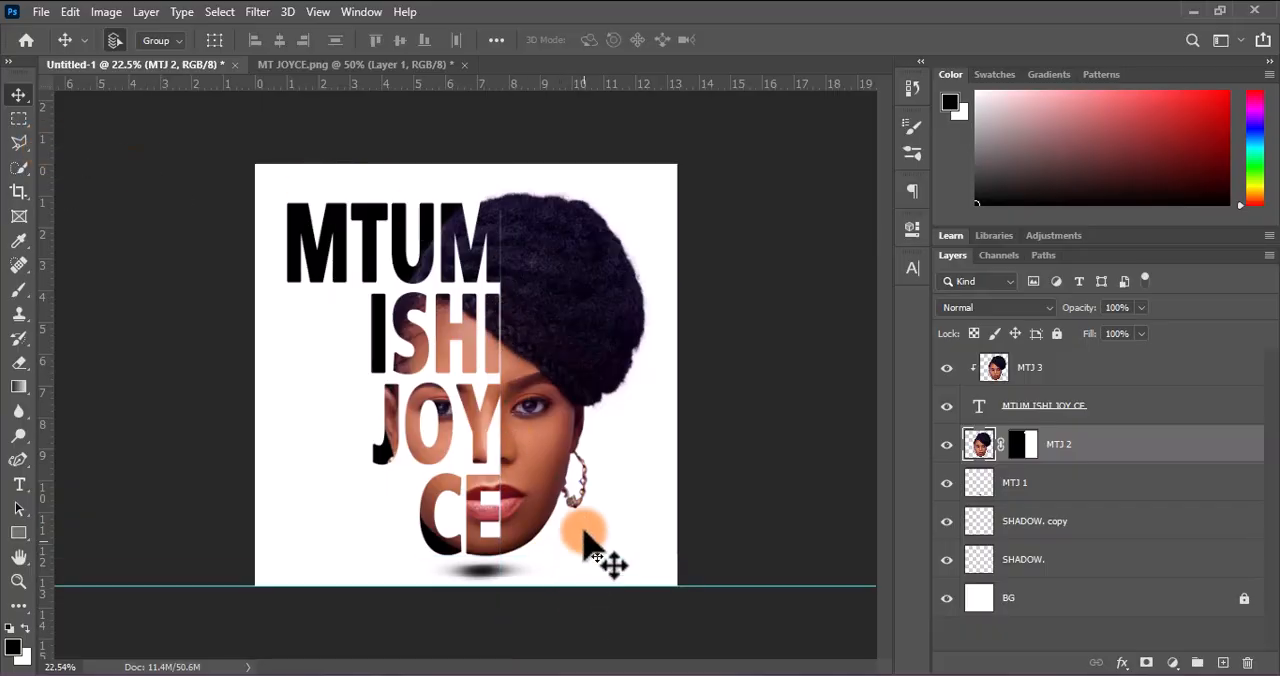
Hide and reshow layer MTJ 2 to check its half of the face, leaving that layer selected
click(946, 444)
click(946, 444)
click(1058, 446)
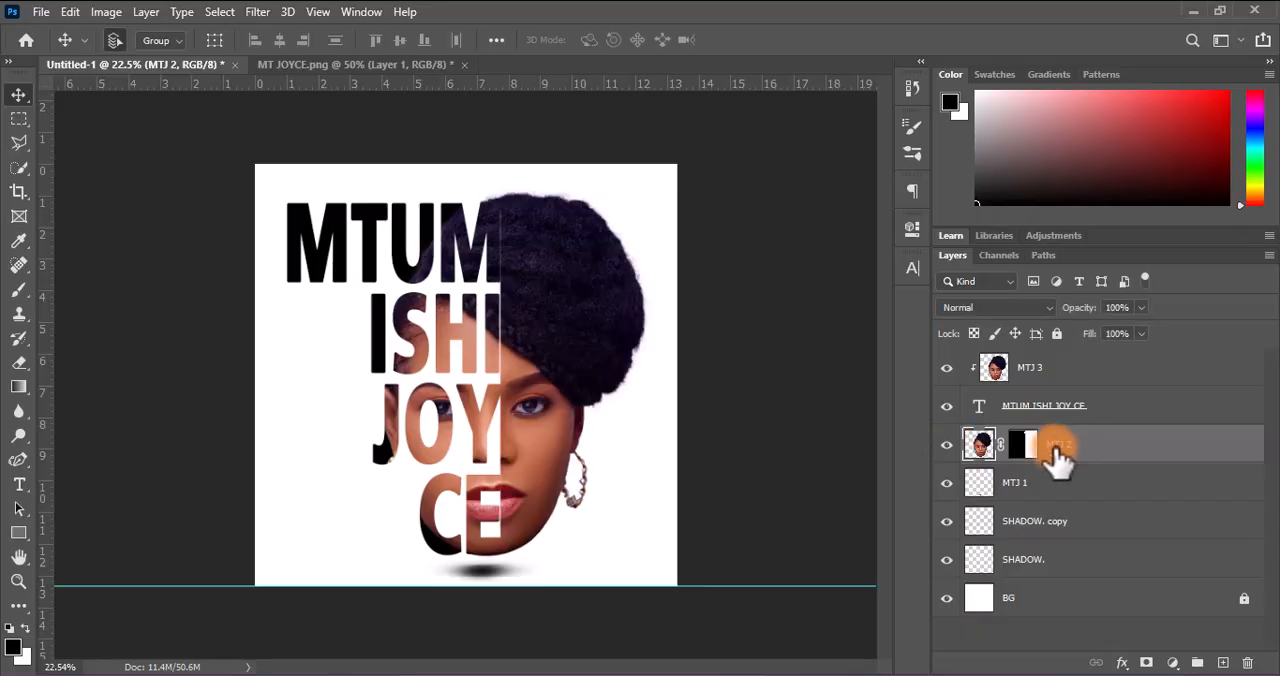
Nudge layer MTJ 2 right to open a narrow white gap between the letters and the intact half-face, and select both shadow layers
key(shift+Right)
key(shift+Right)
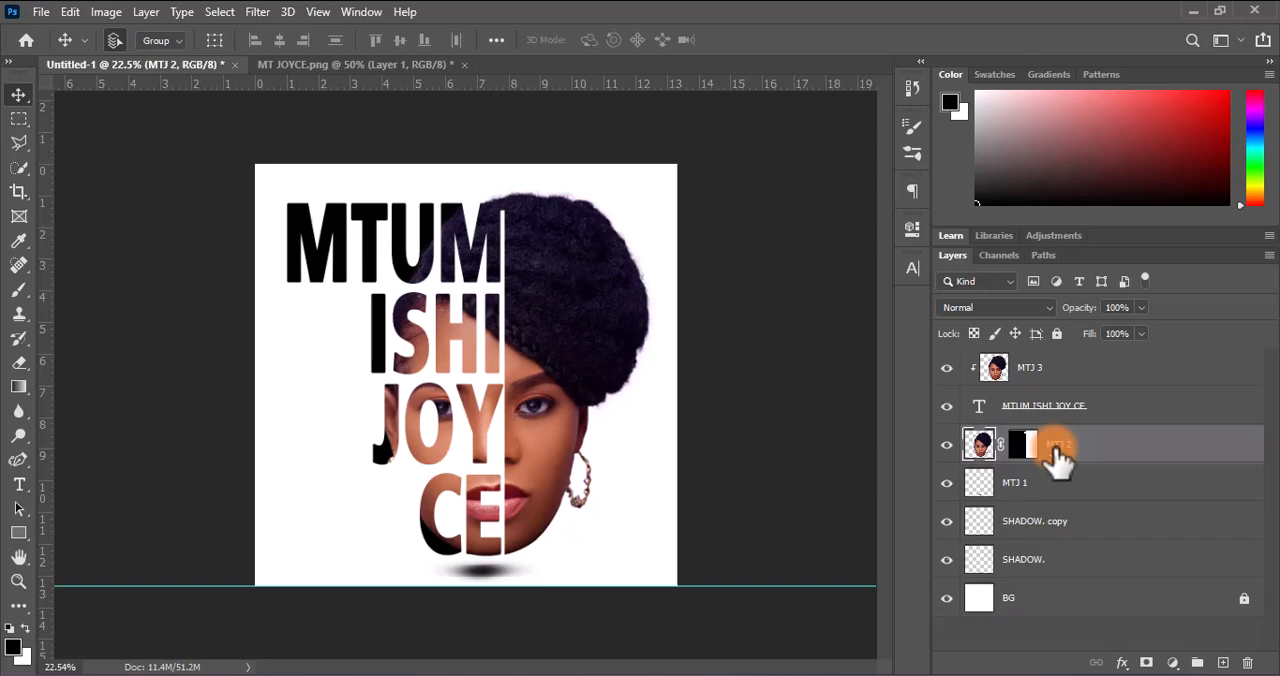
click(484, 576)
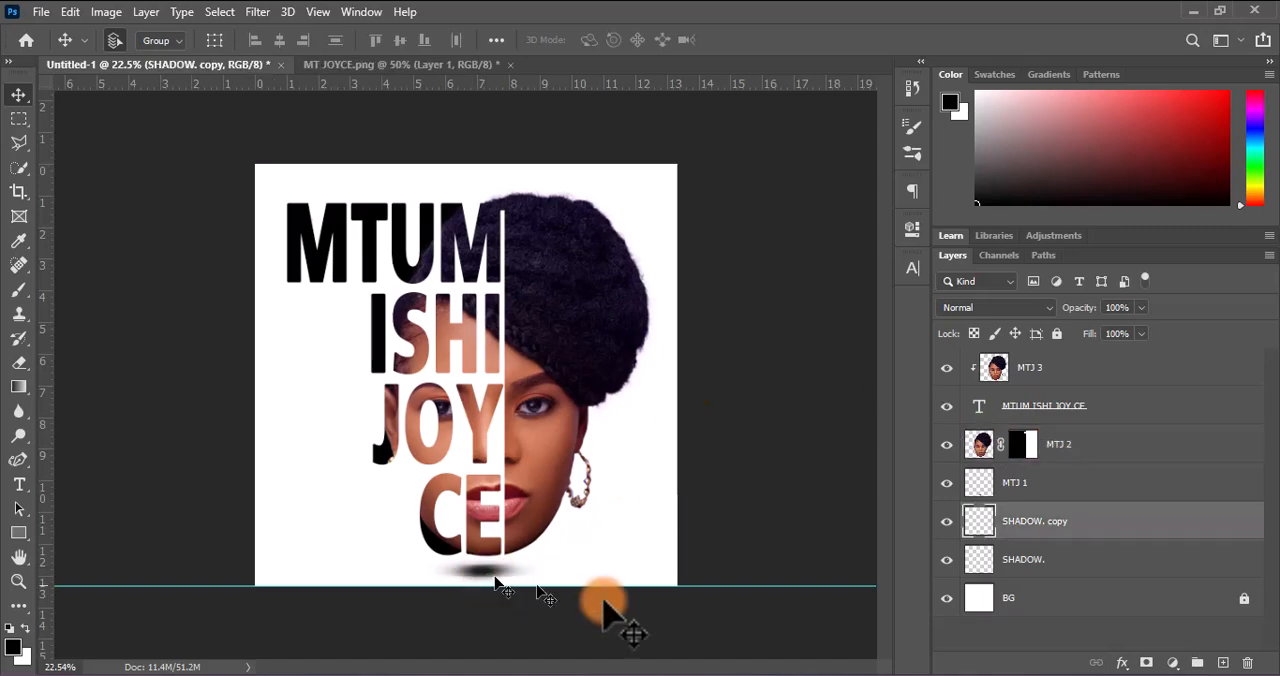
shift+click(1128, 558)
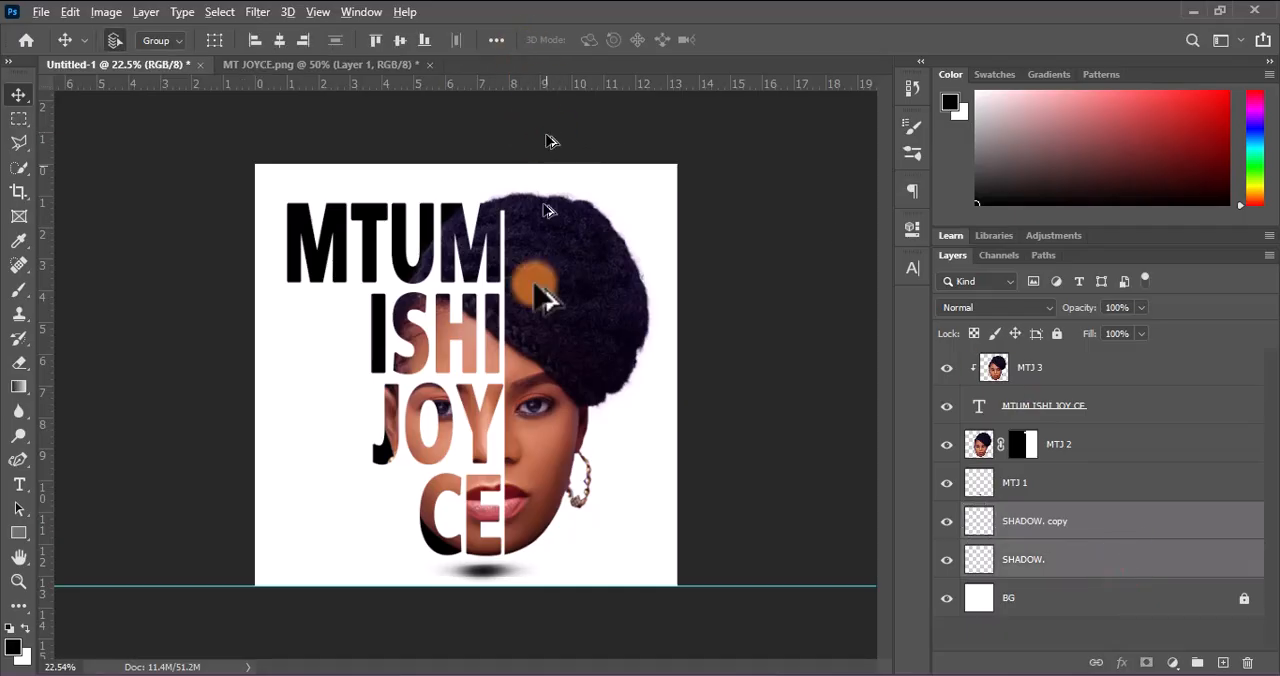
On the MTJ 2 mask, outline the narrow strip beside the top line's last M with the Polygonal Lasso, hide the hair there, and deselect
scroll(505, 375, up, 4)
drag(534, 196, 527, 437)
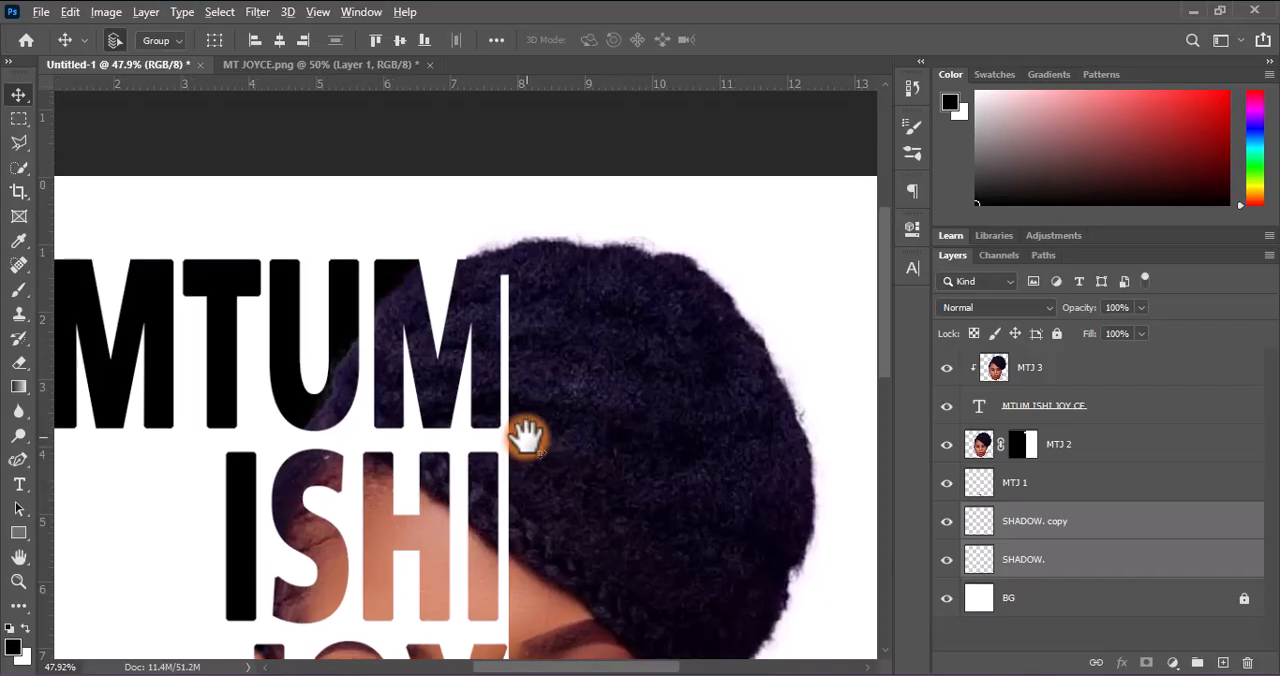
scroll(528, 438, up, 5)
click(1035, 444)
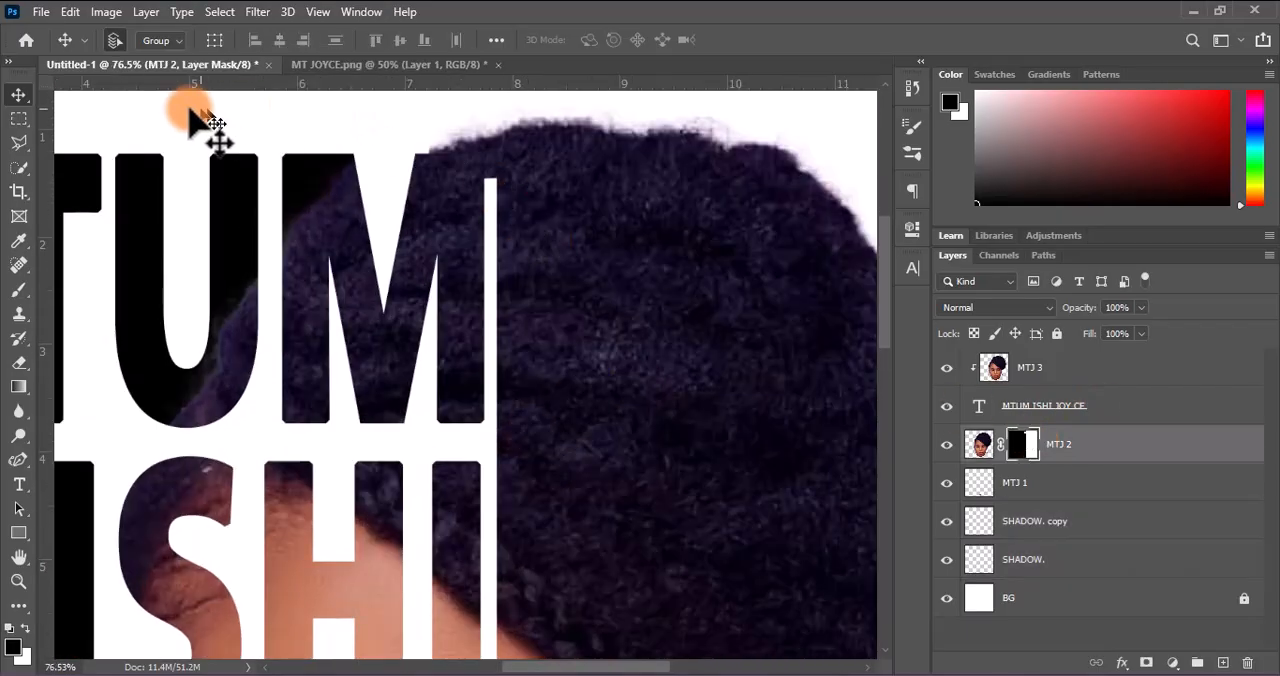
click(19, 142)
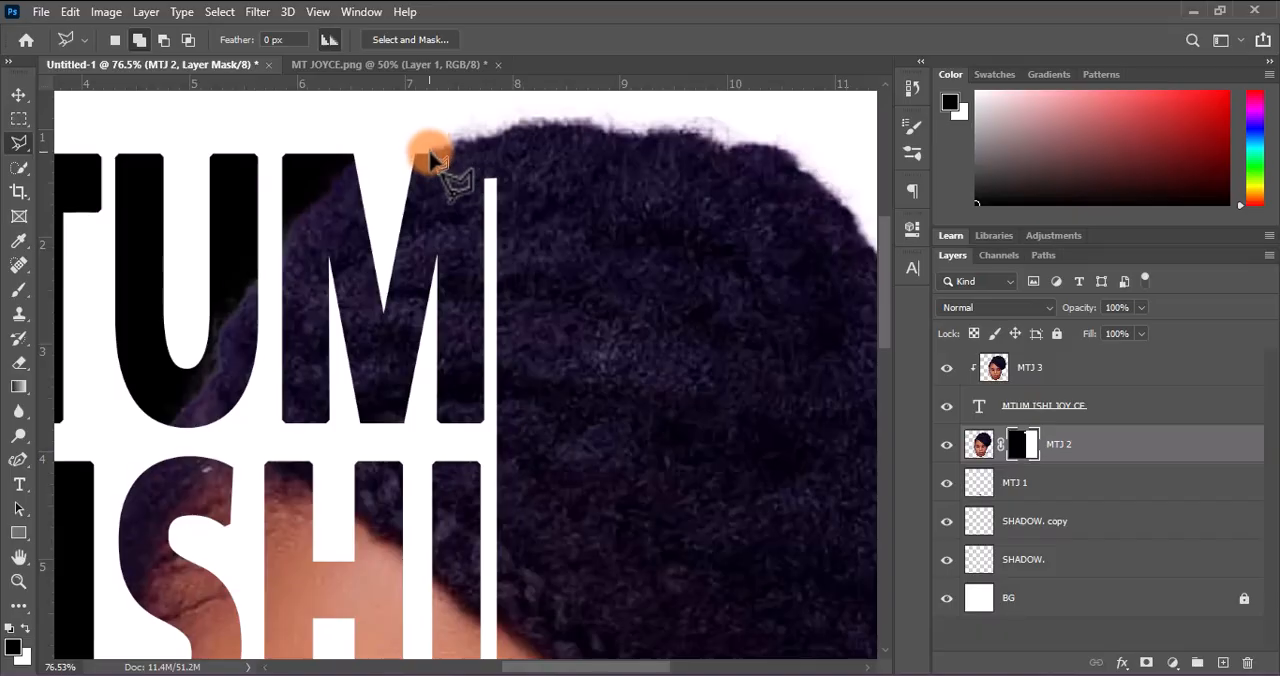
click(482, 101)
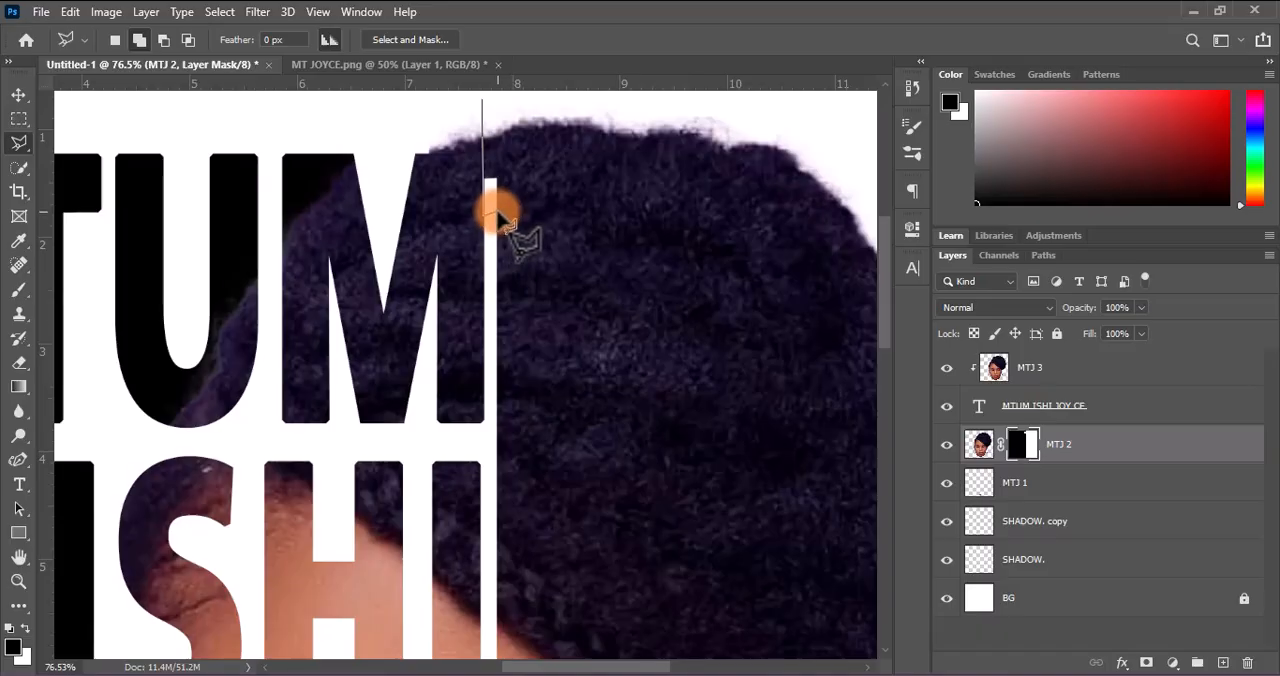
click(497, 213)
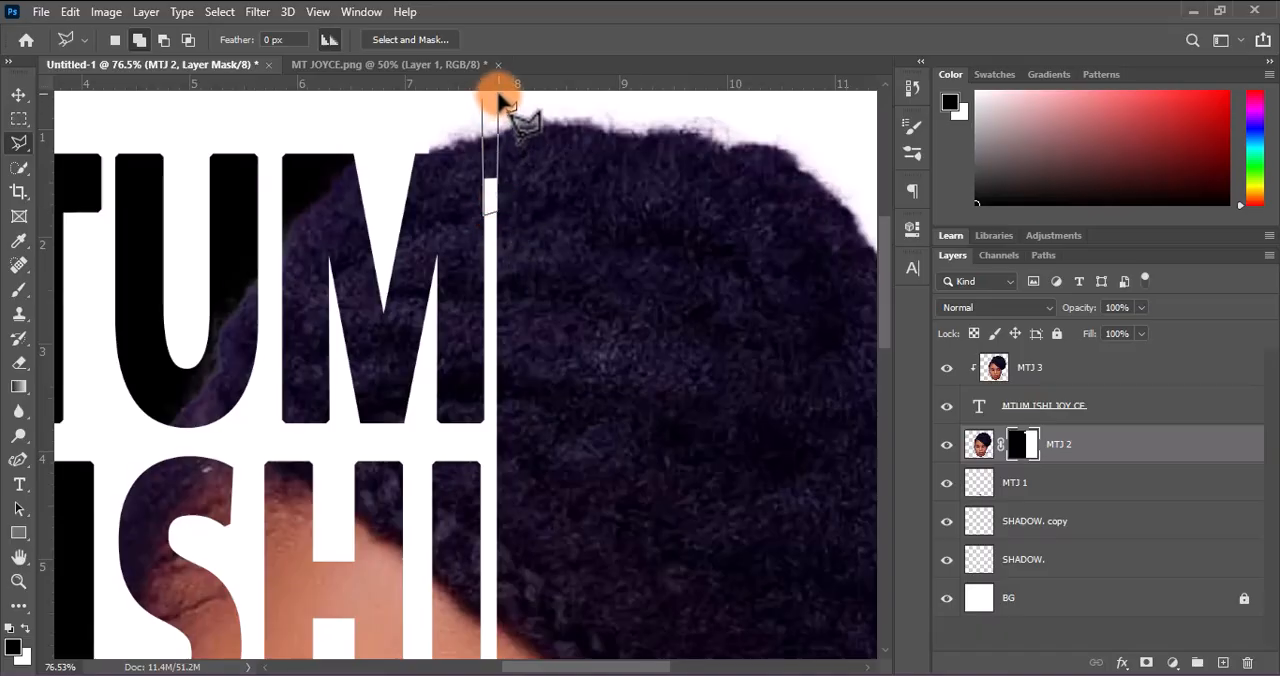
click(487, 103)
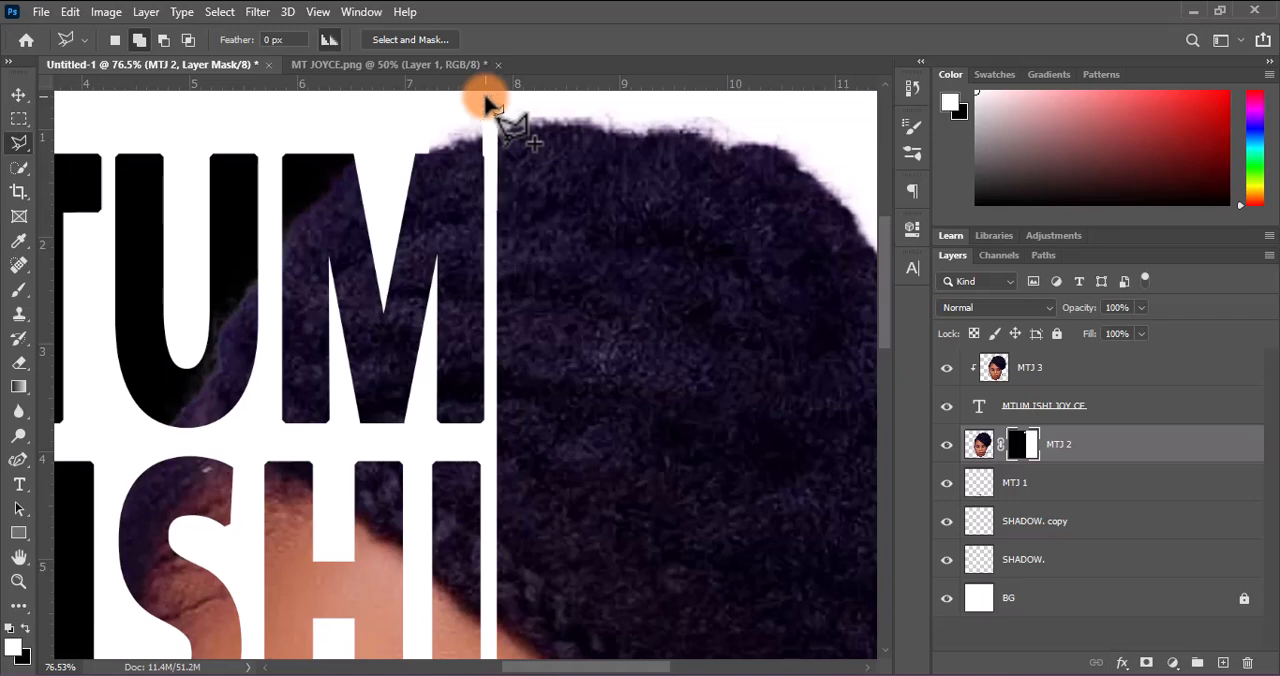
key(ctrl+d)
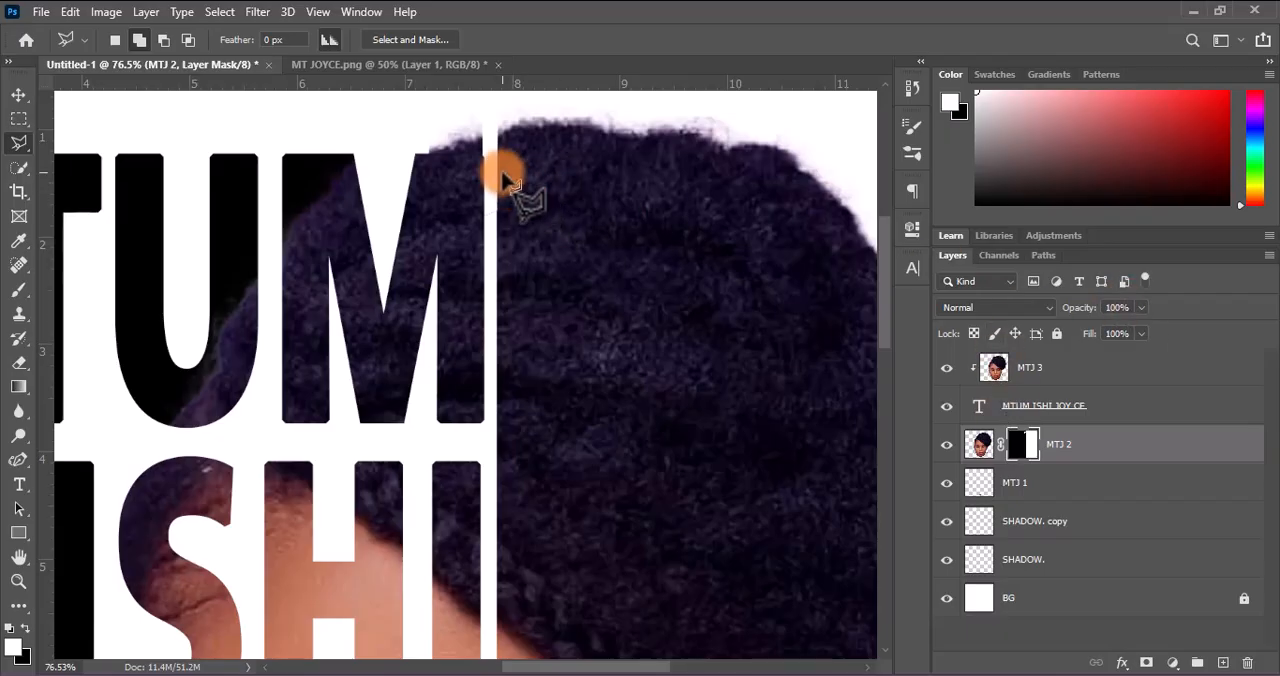
click(415, 153)
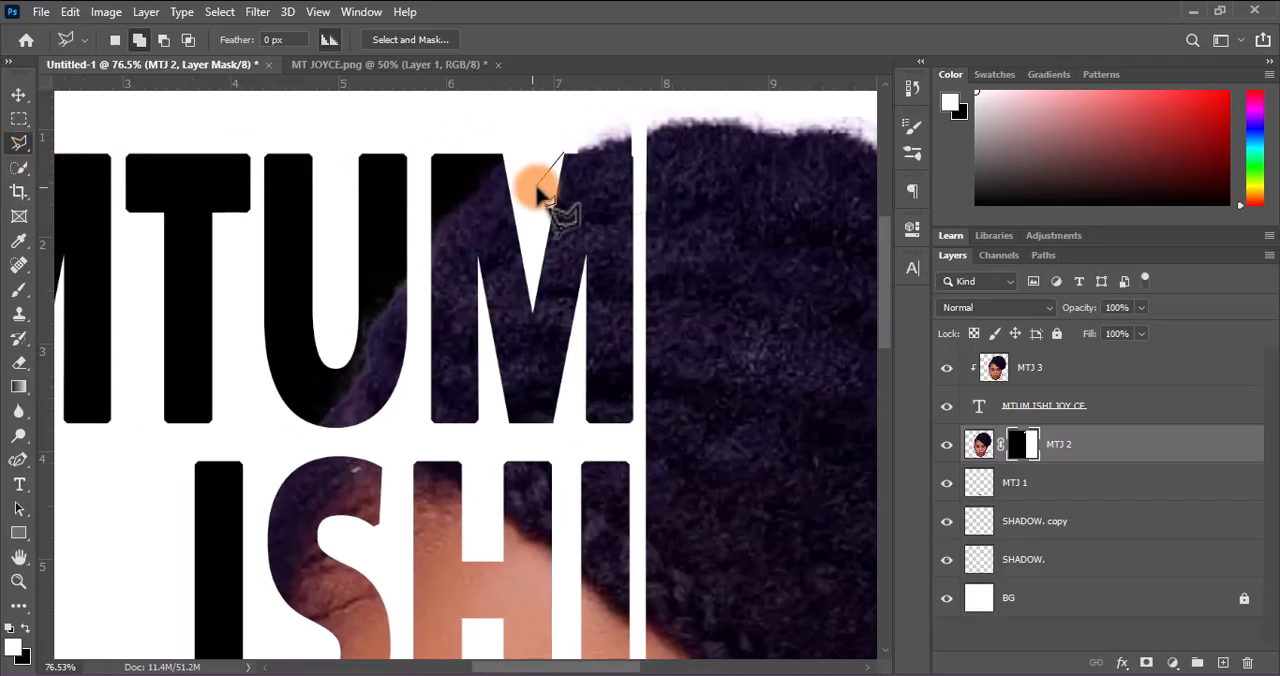
click(537, 195)
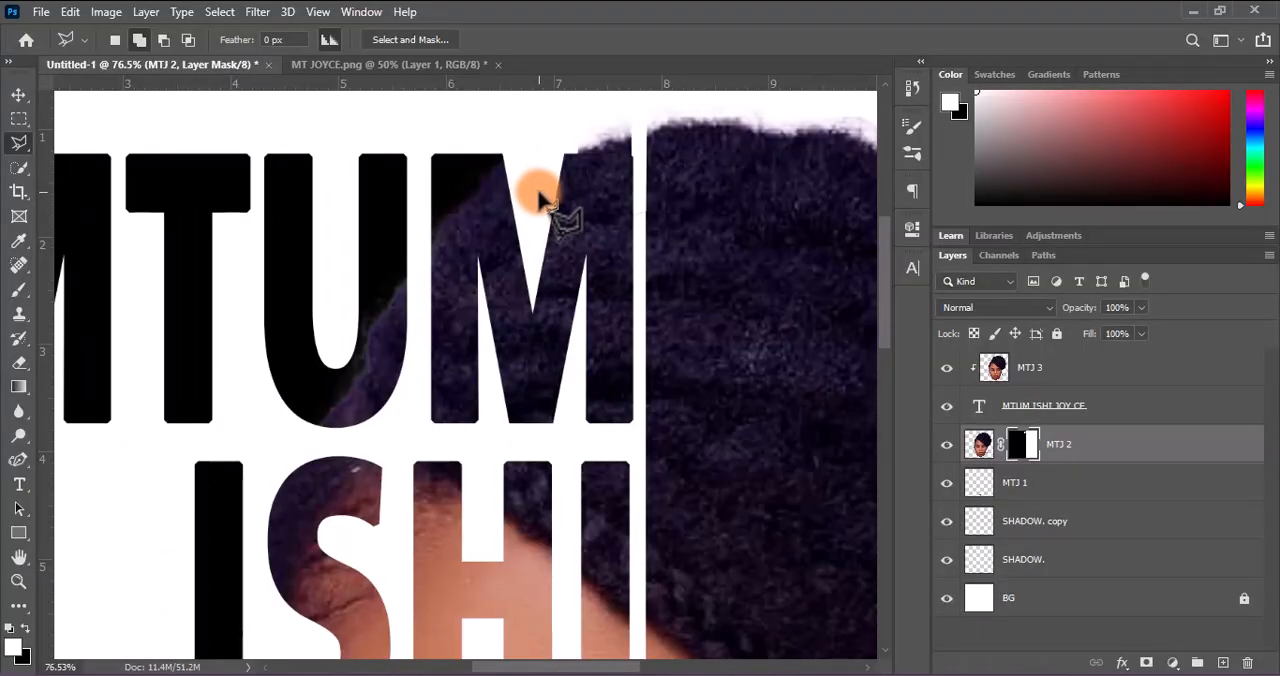
scroll(540, 200, down, 8)
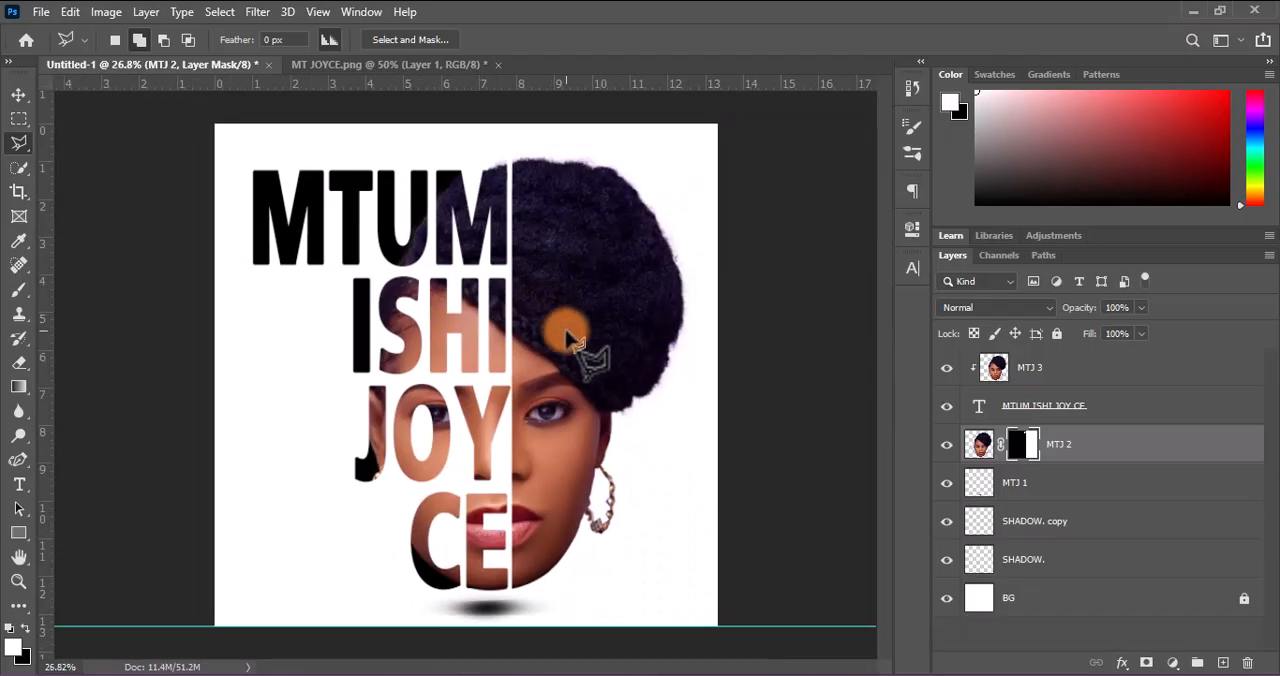
scroll(567, 340, down, 1)
scroll(567, 340, down, 1)
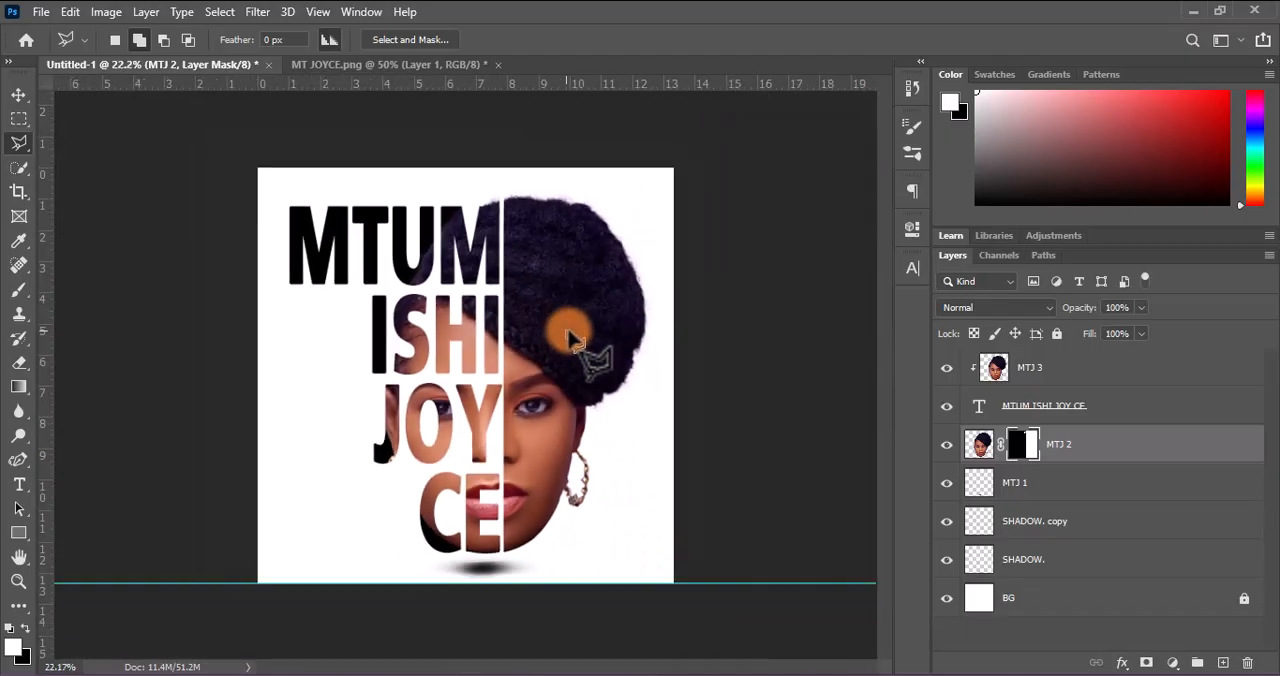
Group all layers above BG, from SHADOW up to MTJ 3, and name the group mtj
click(19, 94)
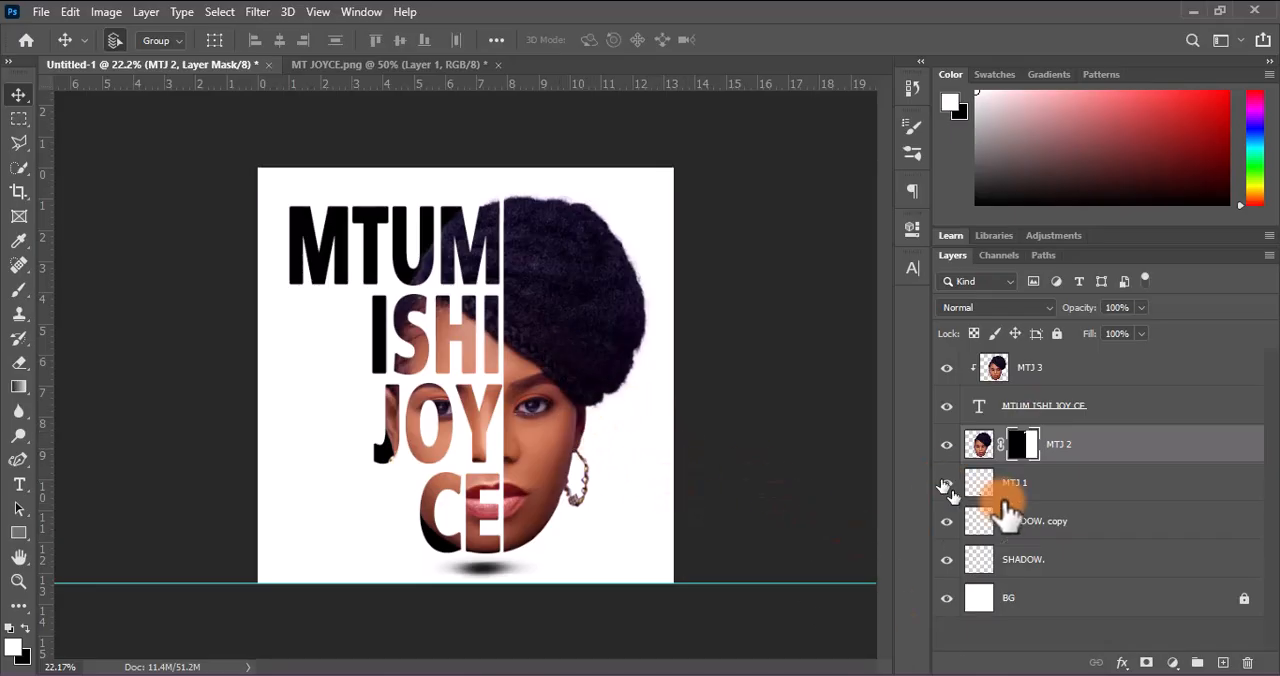
click(1055, 565)
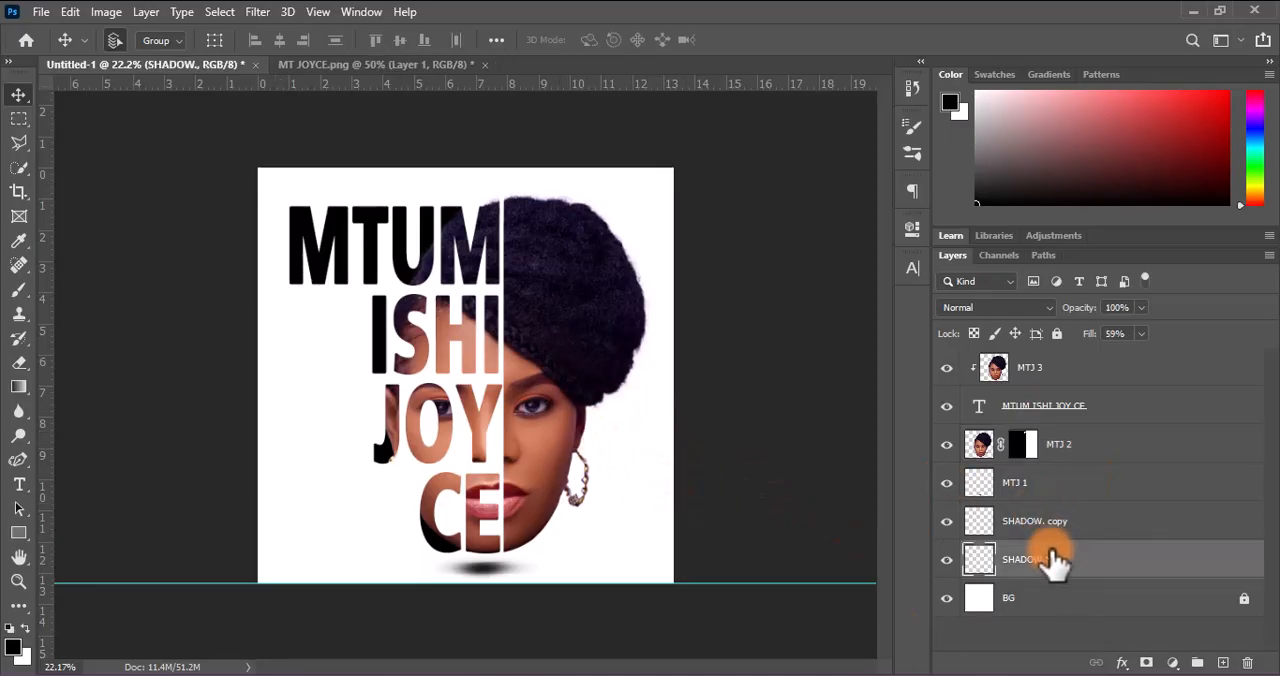
shift+click(1046, 528)
shift+click(1060, 448)
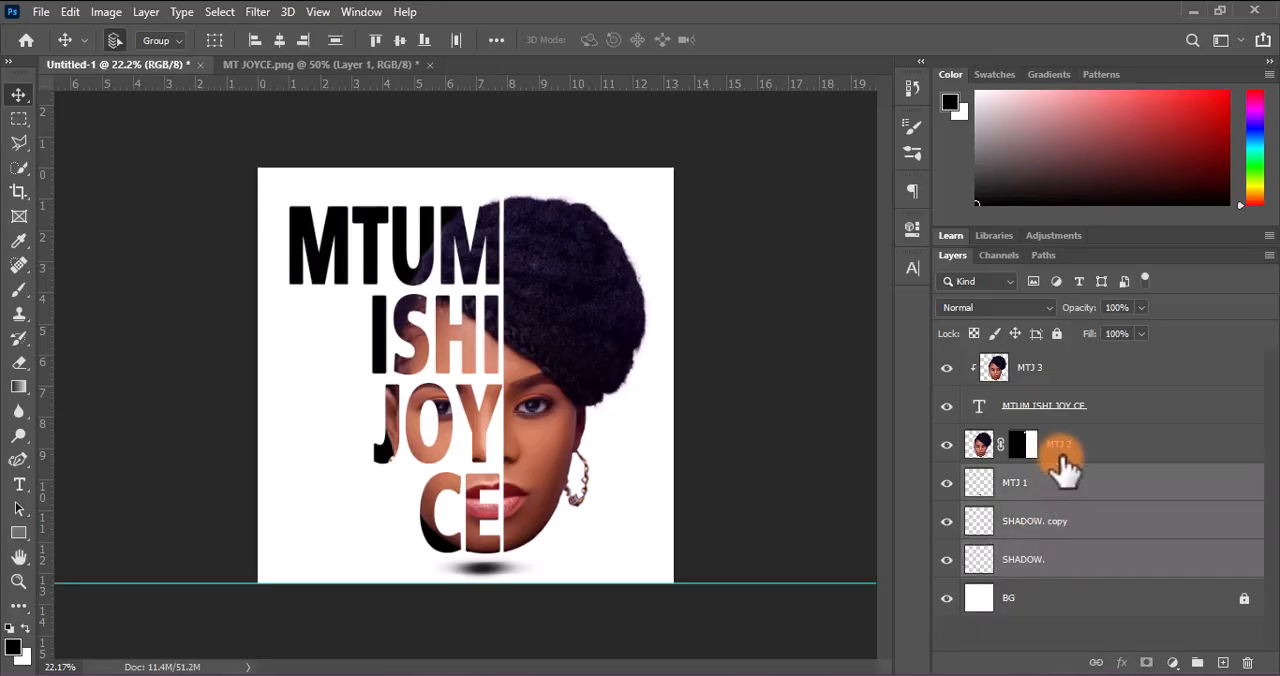
shift+click(1057, 370)
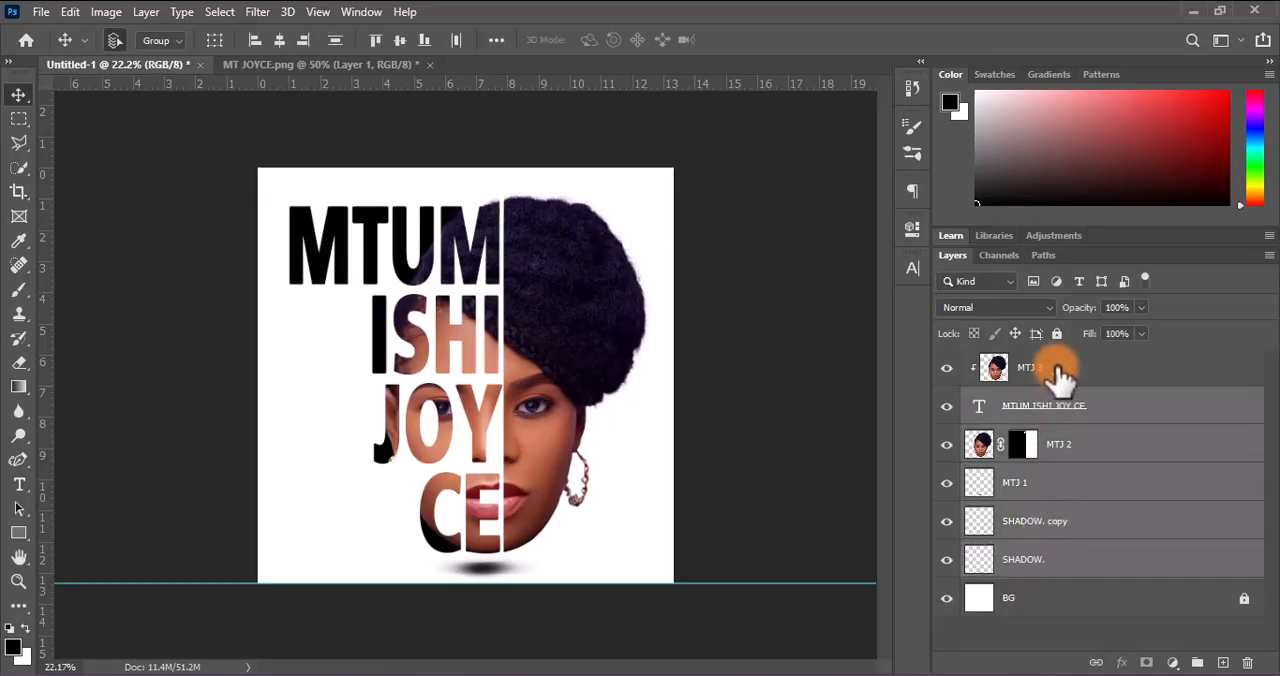
key(ctrl+g)
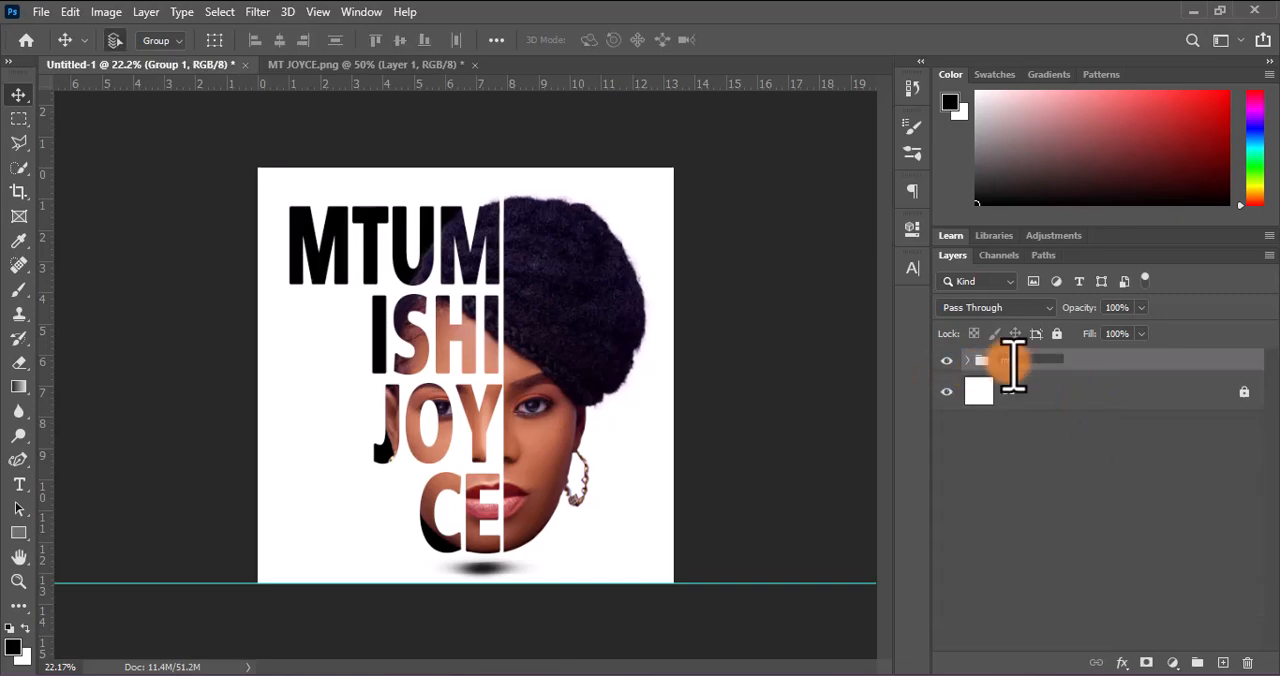
key(Return)
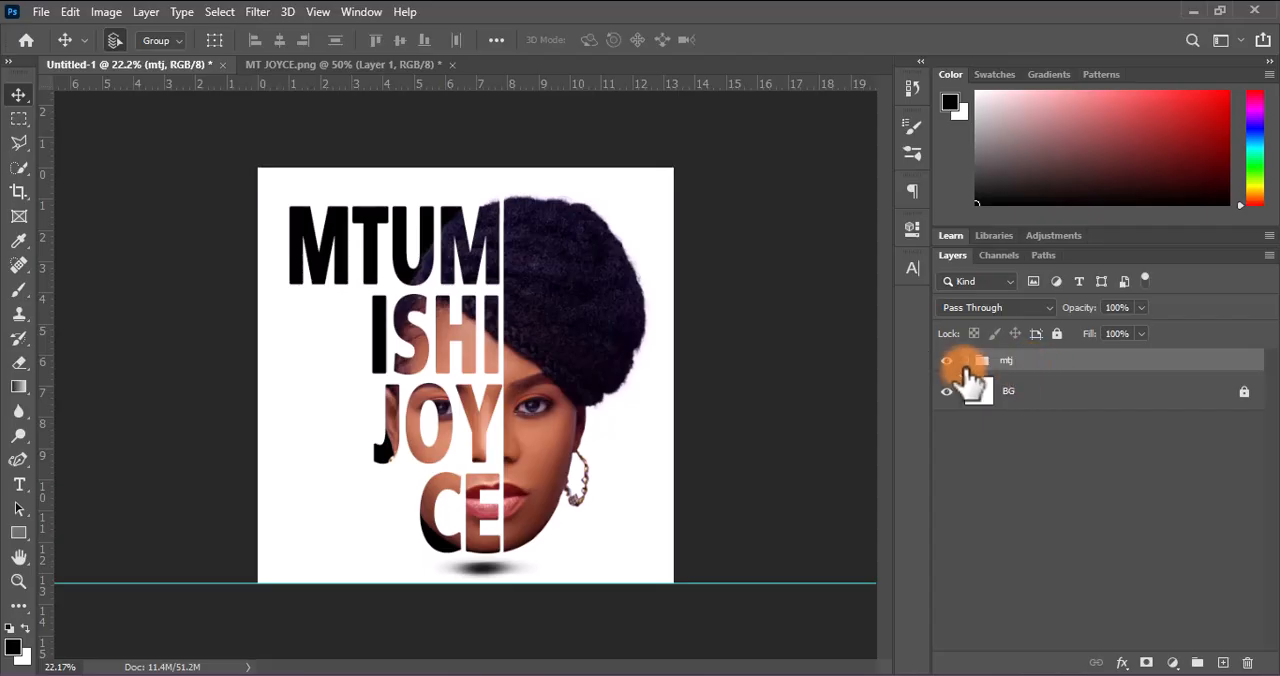
In the mtj group, set the name text layer's colour to the dark purple 0c0718 sampled from the hair
click(967, 361)
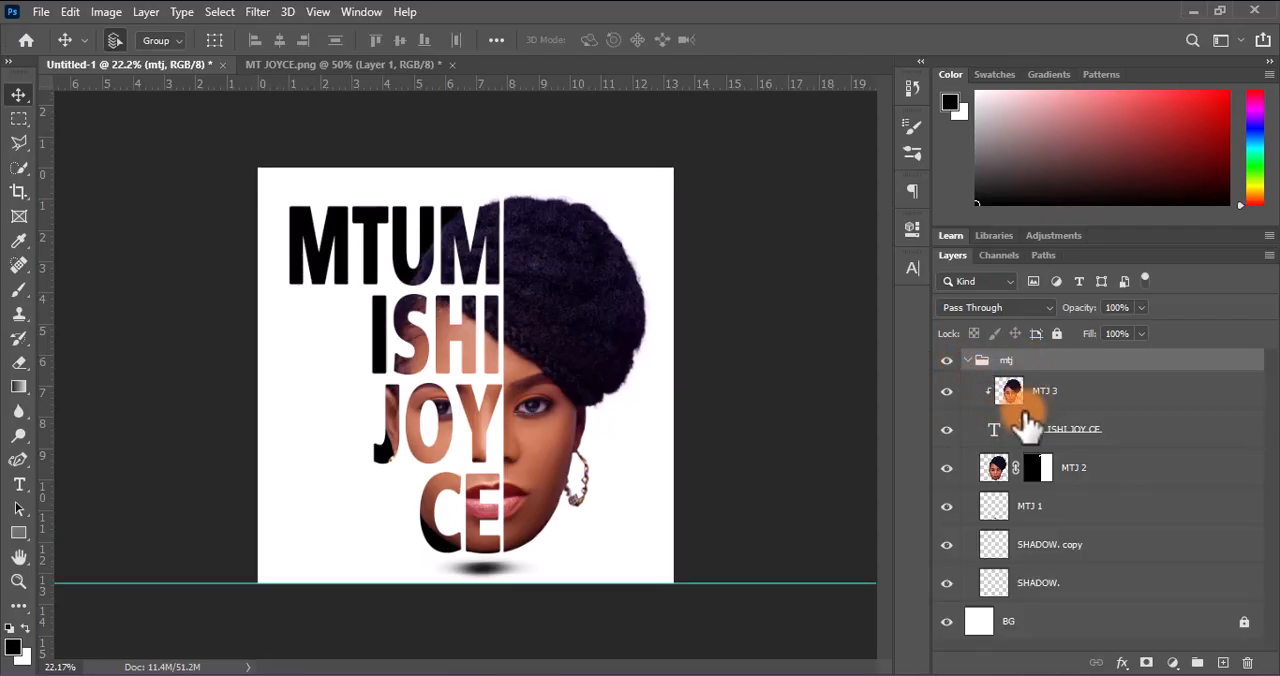
click(1060, 433)
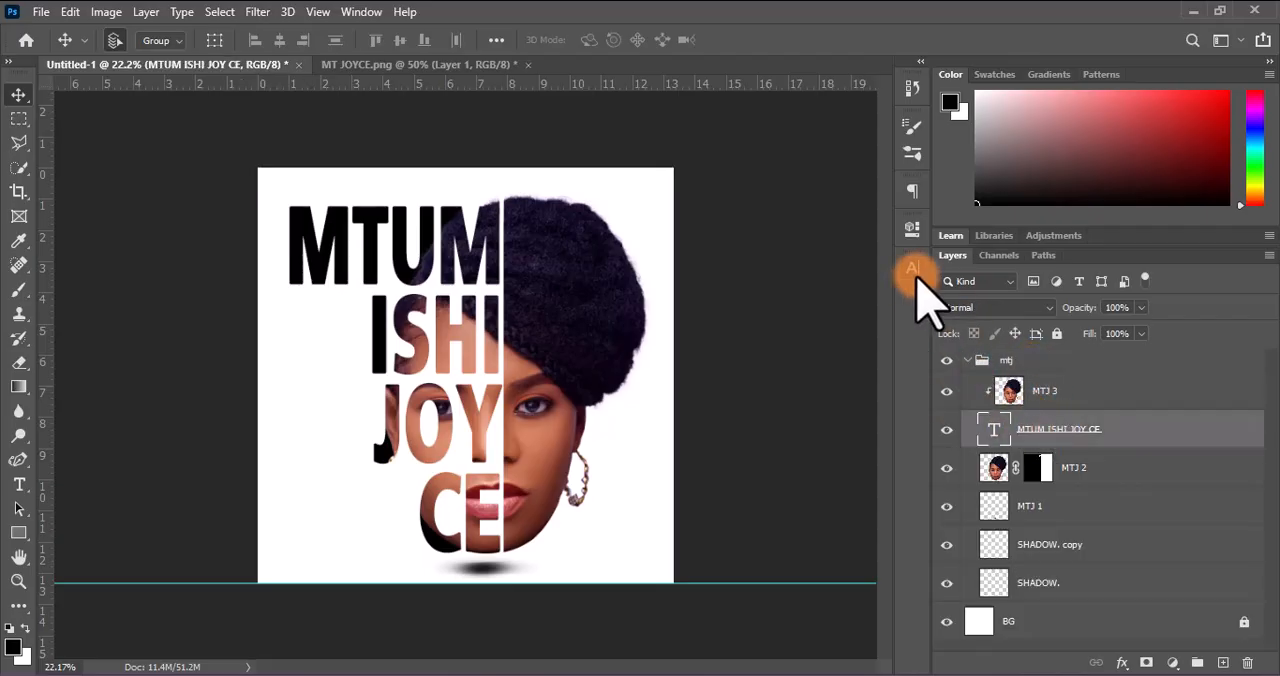
click(912, 270)
click(852, 364)
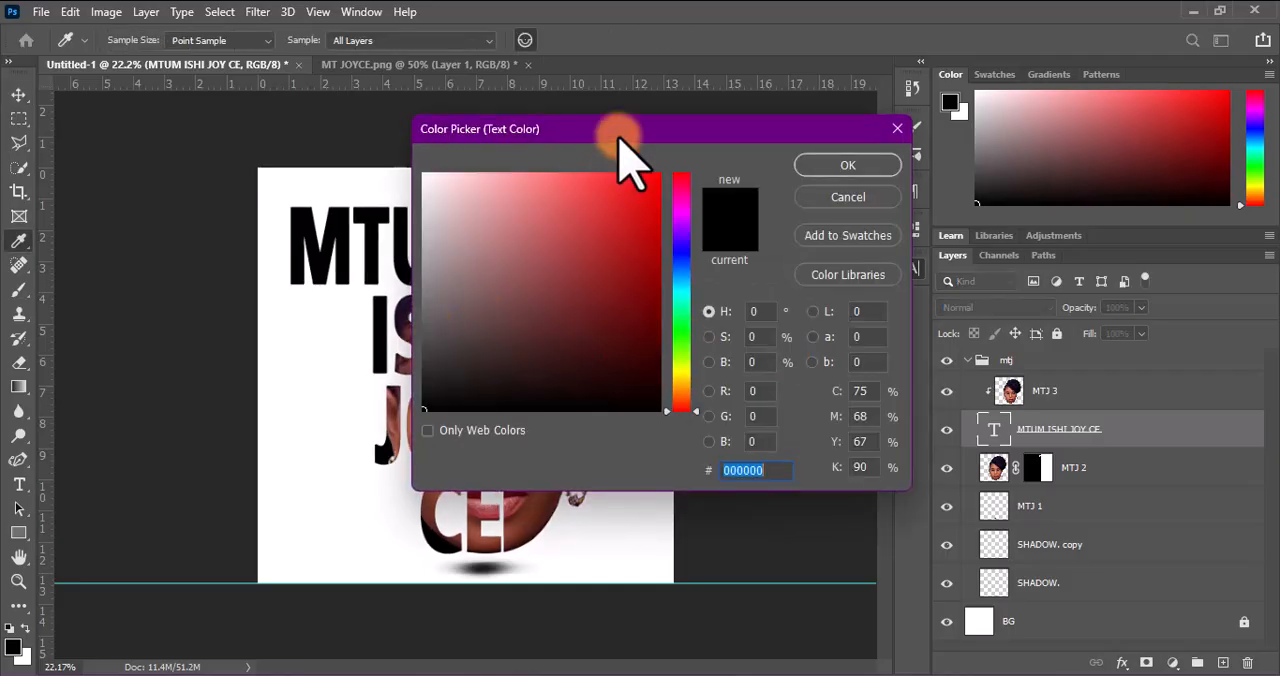
drag(609, 132, 974, 224)
click(572, 340)
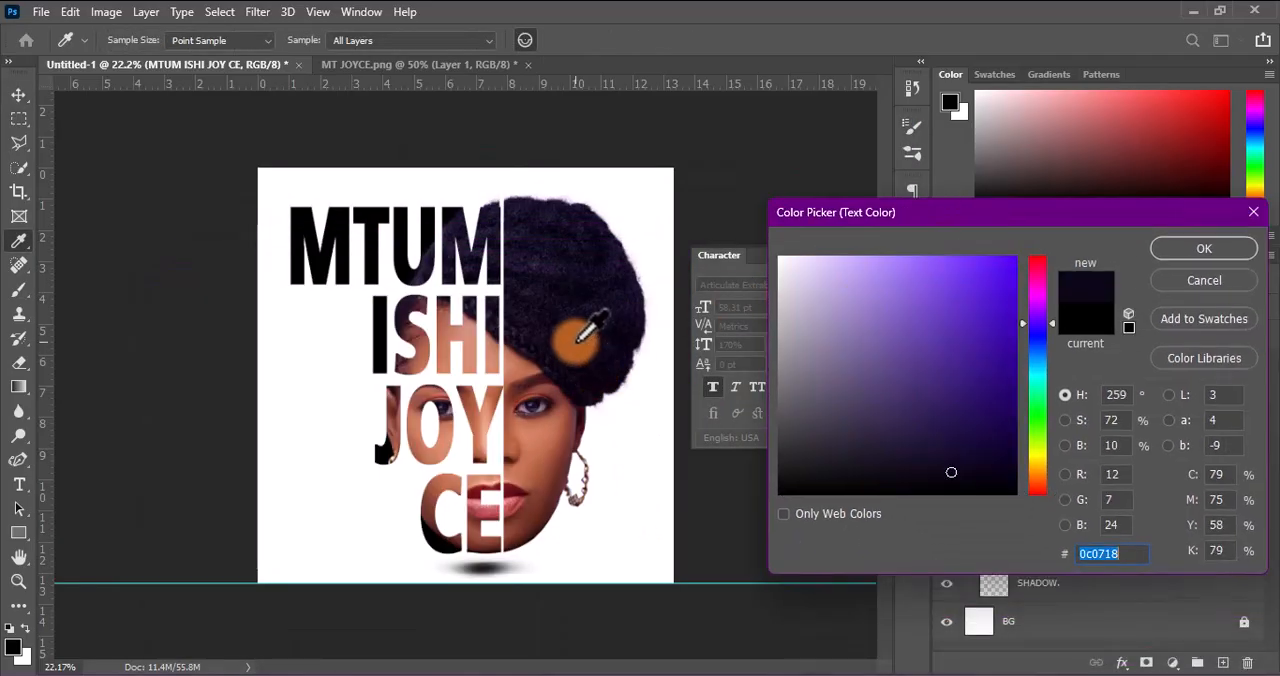
click(1165, 252)
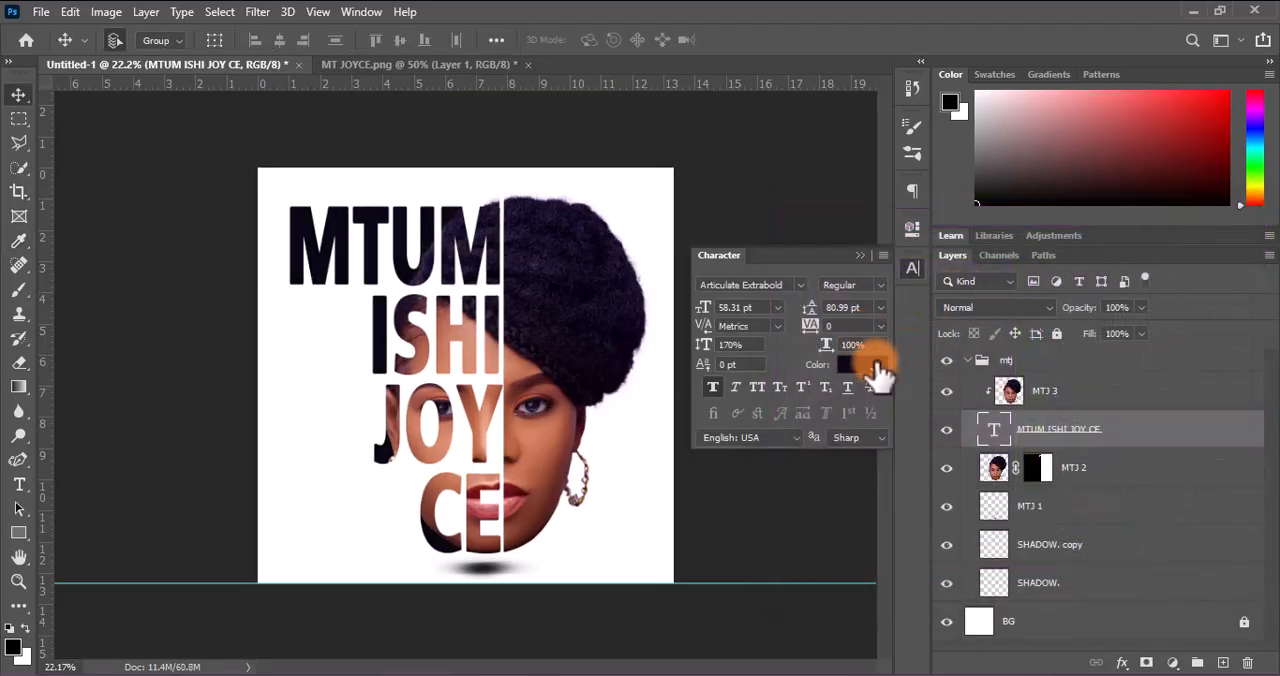
Adjust the name text's colour to a slightly more saturated dark shade of the same hue and collapse the character settings
click(862, 364)
drag(958, 458, 986, 467)
click(1198, 251)
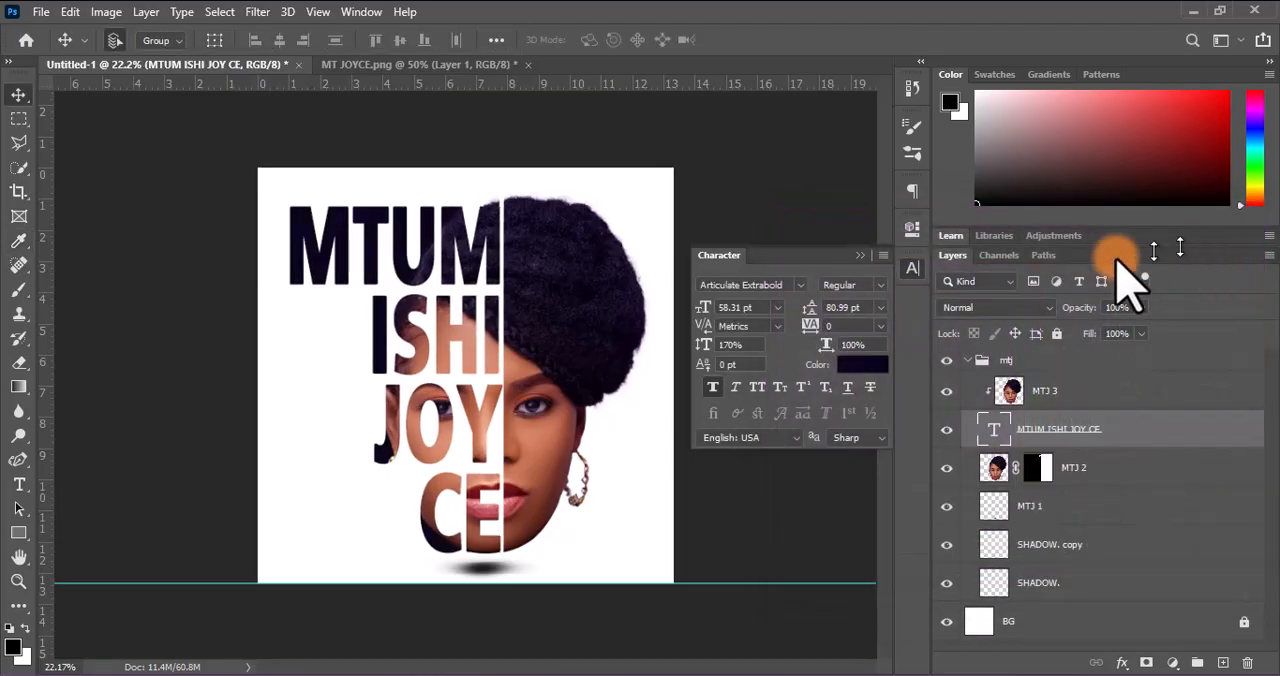
click(858, 254)
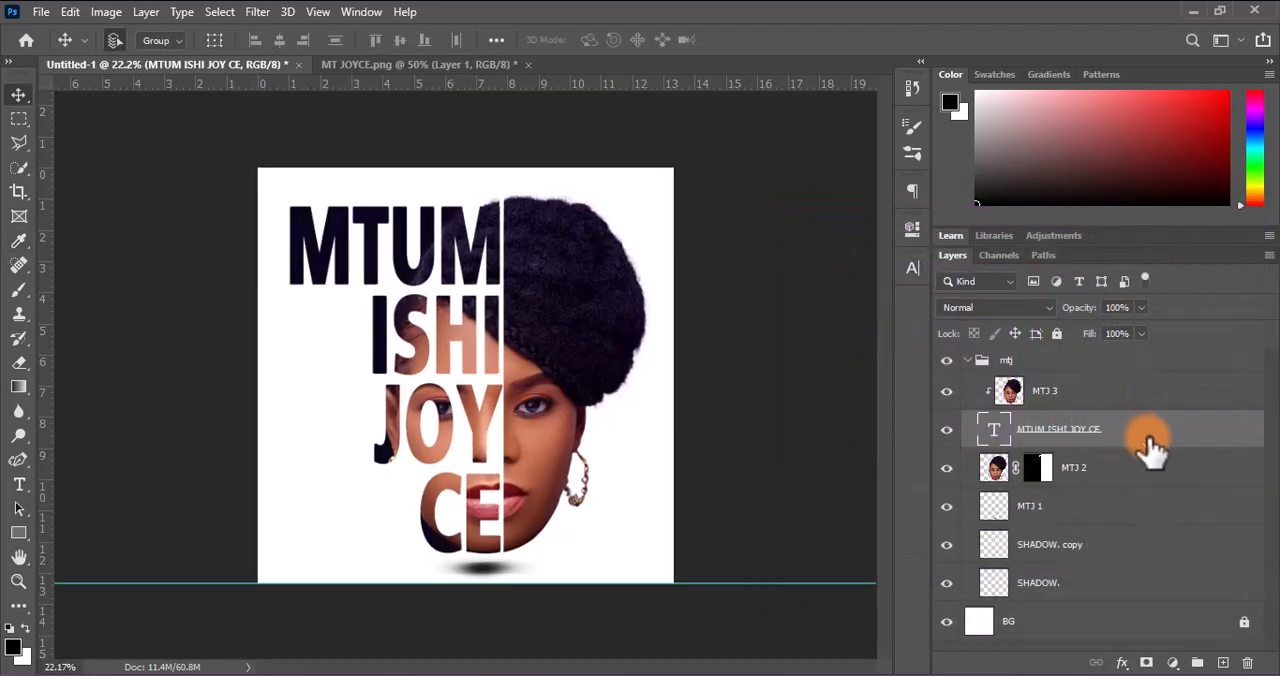
drag(533, 506, 537, 512)
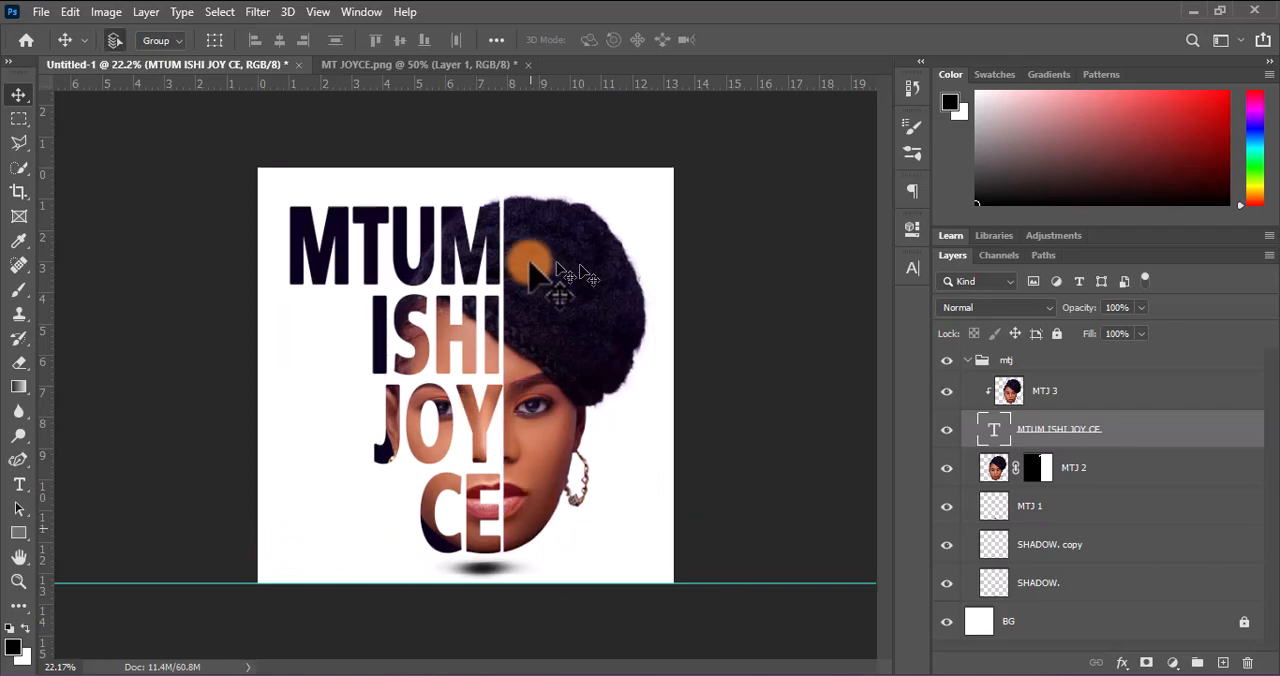
click(41, 12)
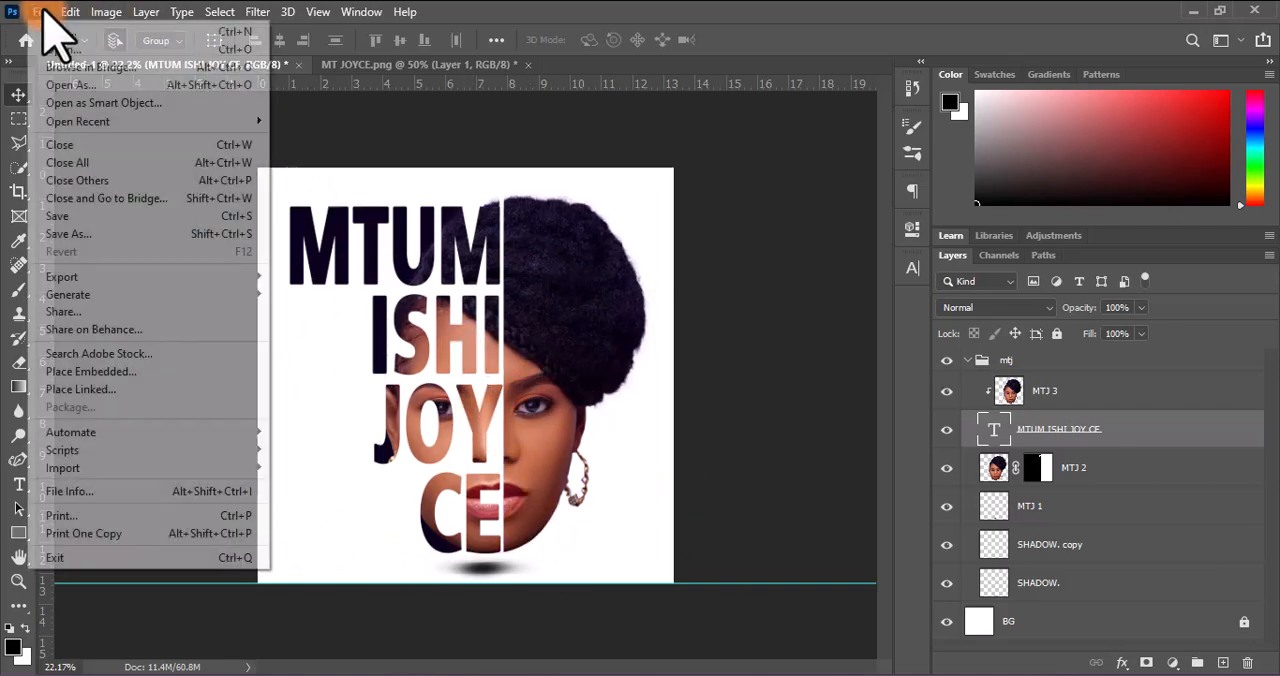
click(84, 236)
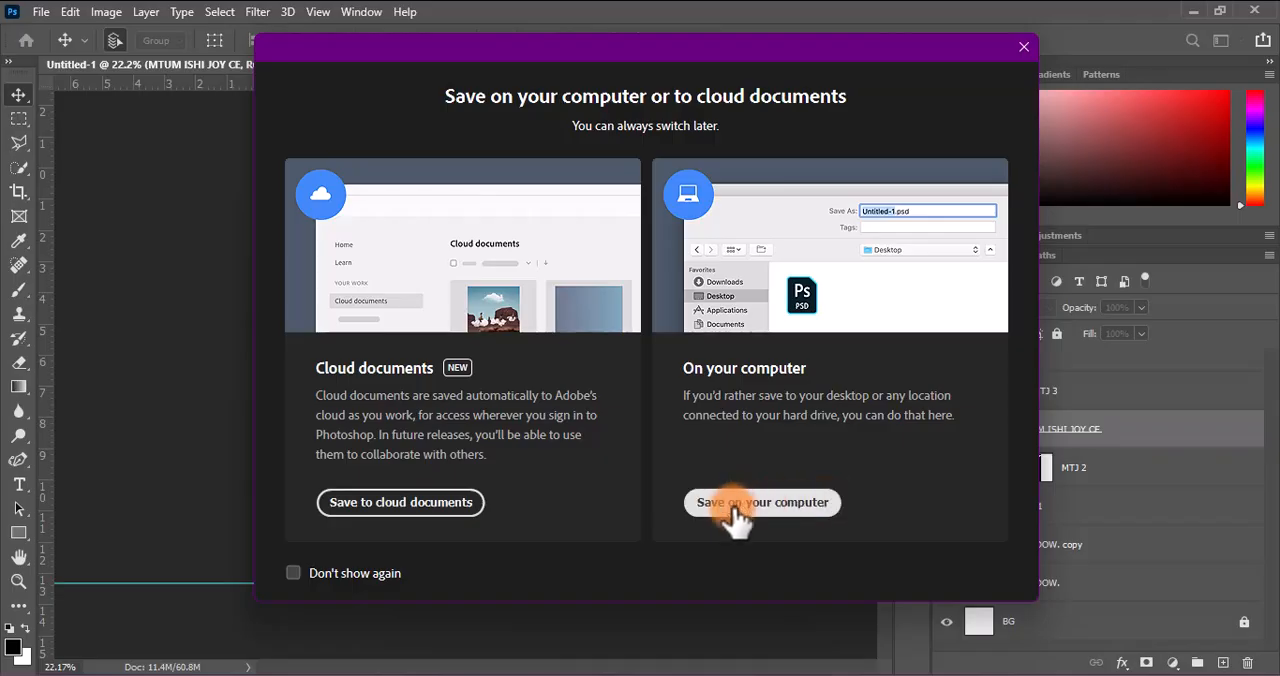
click(1024, 46)
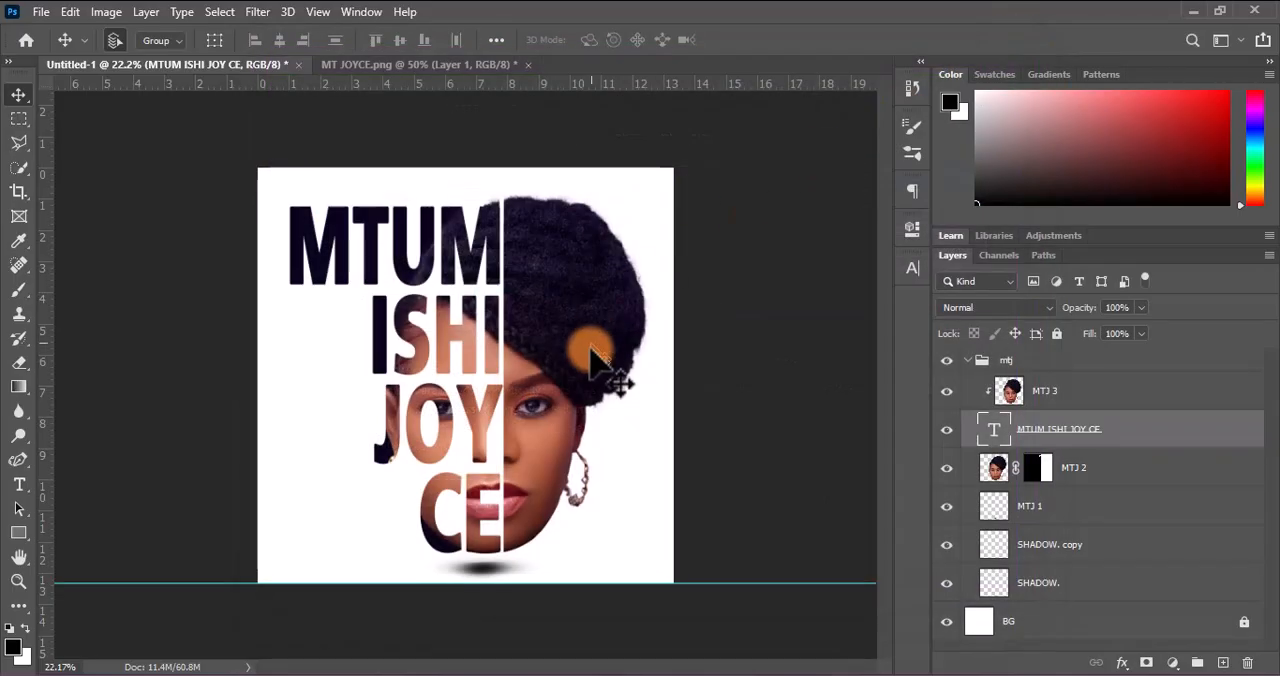